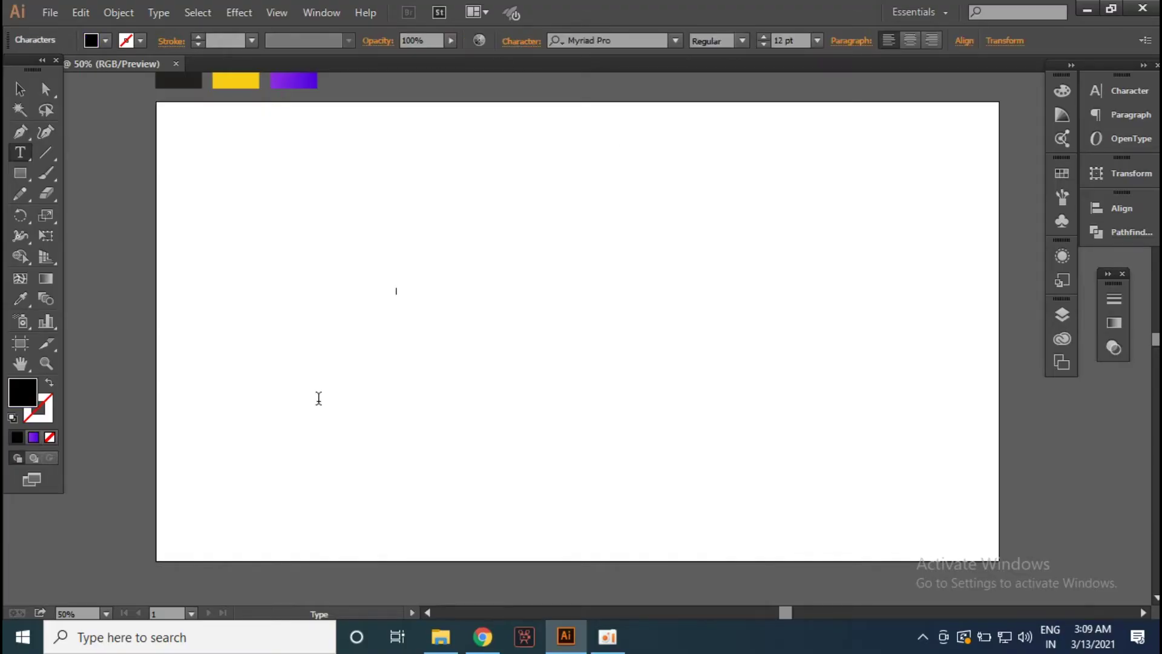
# Step: Set the 404 text to 72 pt Riffic Free Bold
pyautogui.click(817, 41)
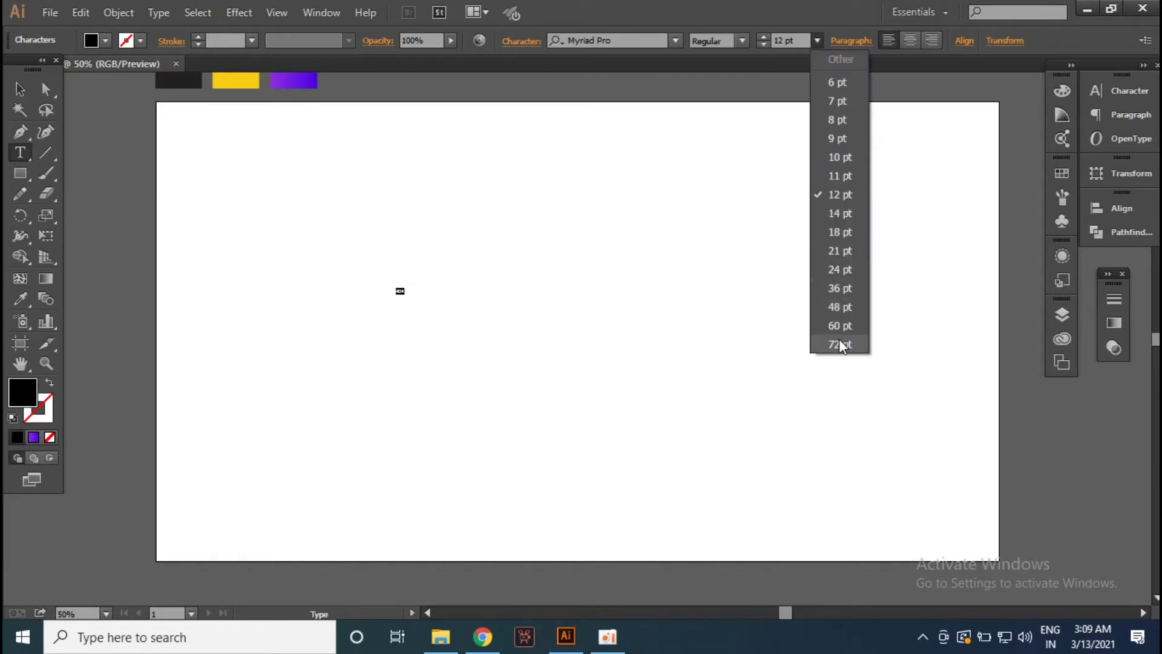
pyautogui.click(839, 338)
pyautogui.click(583, 41)
pyautogui.write('r')
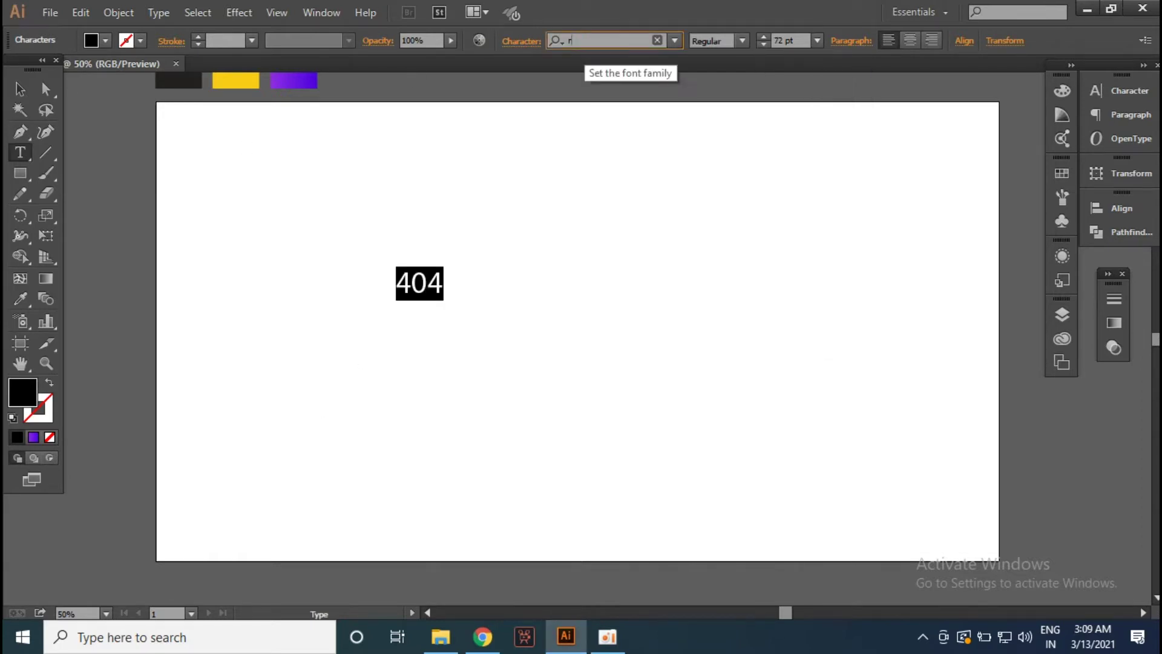
pyautogui.click(617, 89)
# Step: Scale the 404 up to span the middle of the artboard and centre it
pyautogui.moveTo(452, 298); pyautogui.dragTo(751, 478)
pyautogui.moveTo(726, 425)
pyautogui.mouseDown()
pyautogui.moveTo(701, 400)
pyautogui.moveTo(787, 482)
pyautogui.mouseUp()
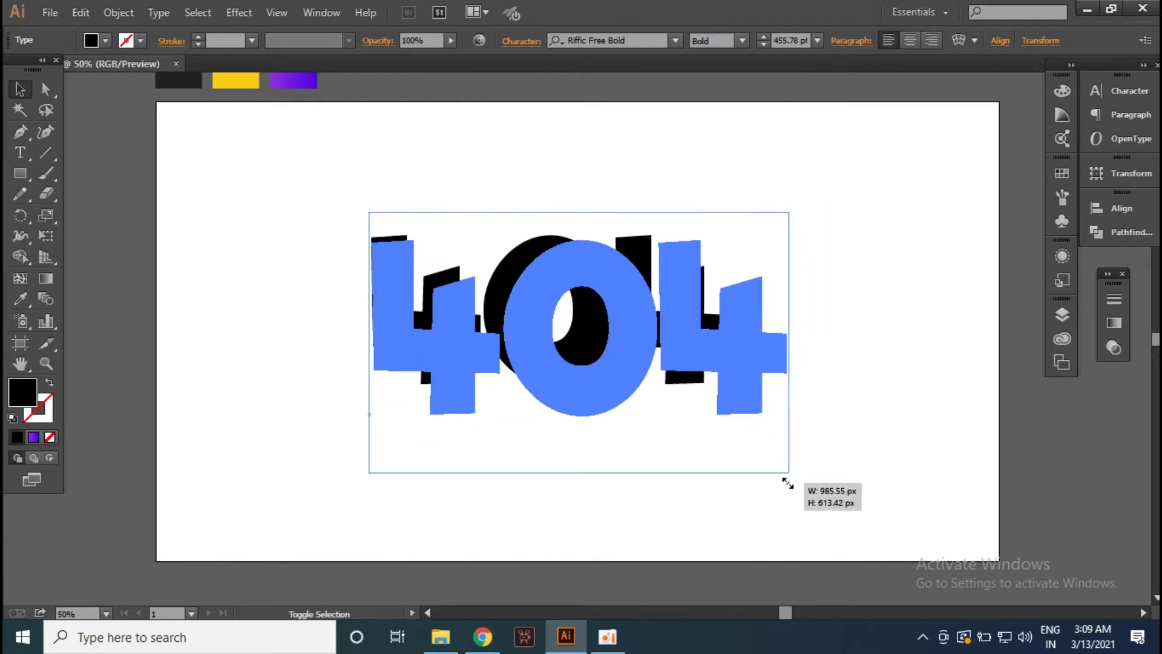
pyautogui.moveTo(606, 387); pyautogui.dragTo(593, 377)
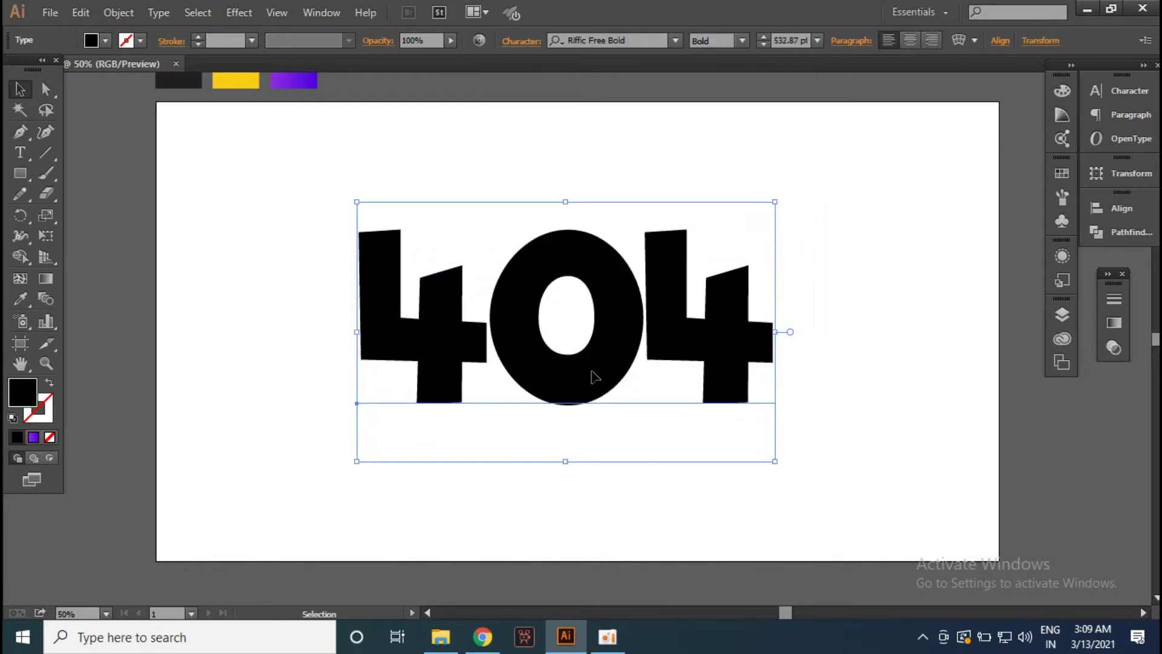
pyautogui.moveTo(775, 462); pyautogui.dragTo(805, 478)
pyautogui.moveTo(623, 390); pyautogui.dragTo(614, 380)
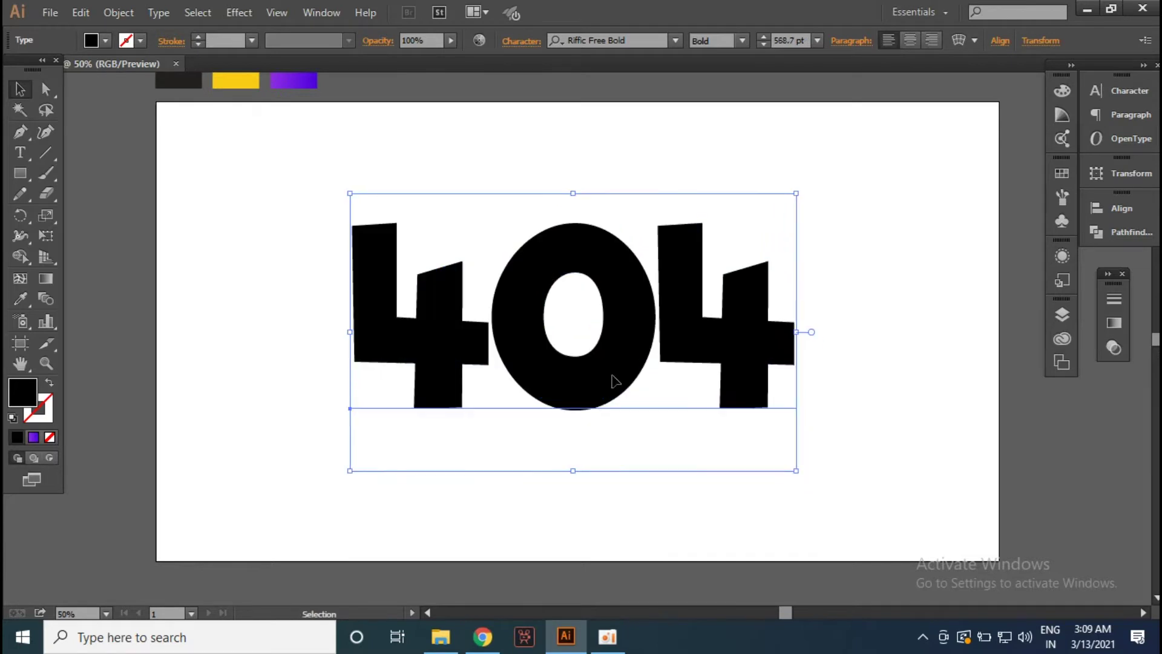
pyautogui.rightClick(614, 380)
# Step: Convert the 404 text to outlines and reselect the outline group
pyautogui.click(675, 490)
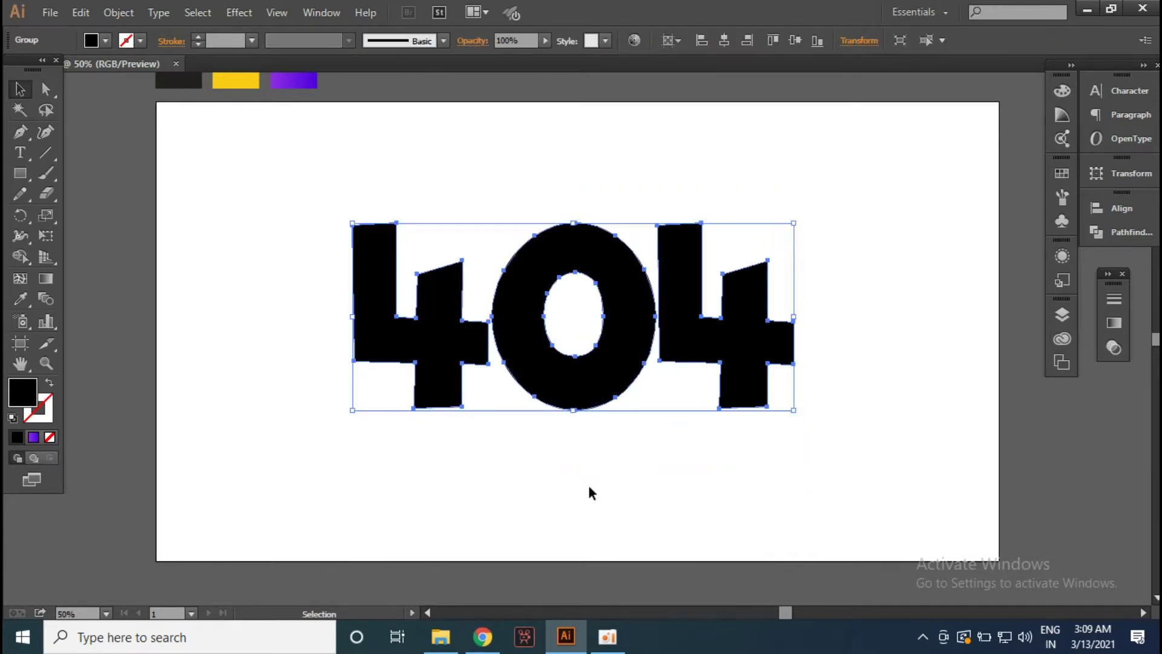
pyautogui.press('a')
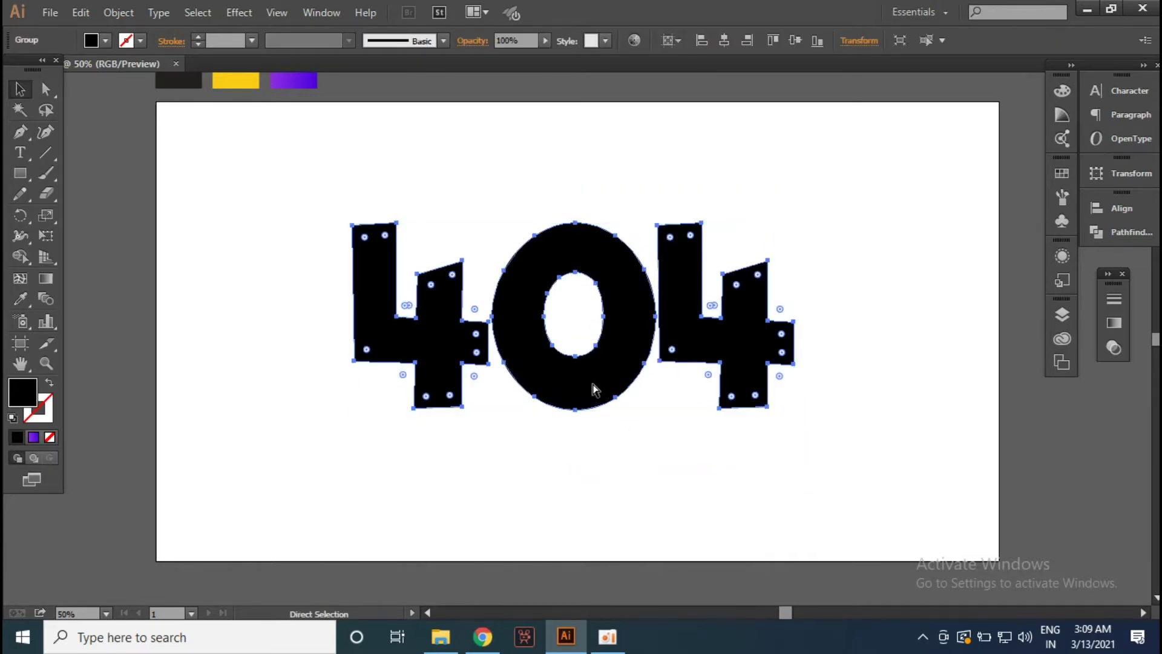
pyautogui.click(584, 329)
pyautogui.press('v')
pyautogui.click(584, 369)
pyautogui.press('a')
pyautogui.press('v')
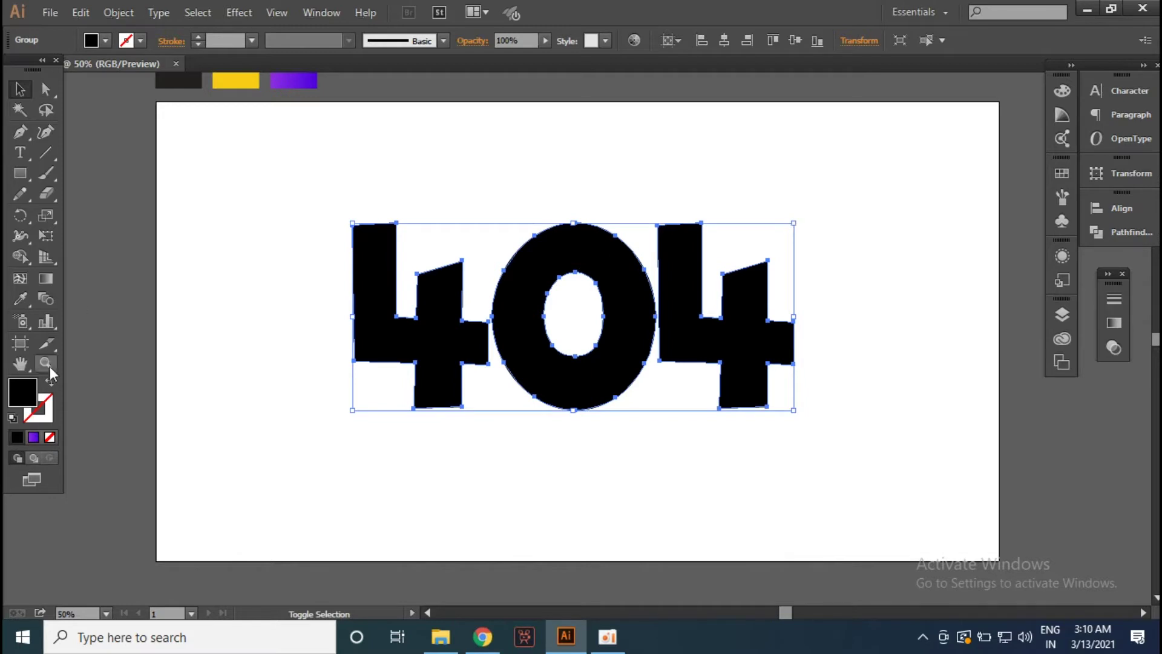
# Step: Try a thick black outline on the 404, then undo it
pyautogui.click(37, 408)
pyautogui.click(17, 437)
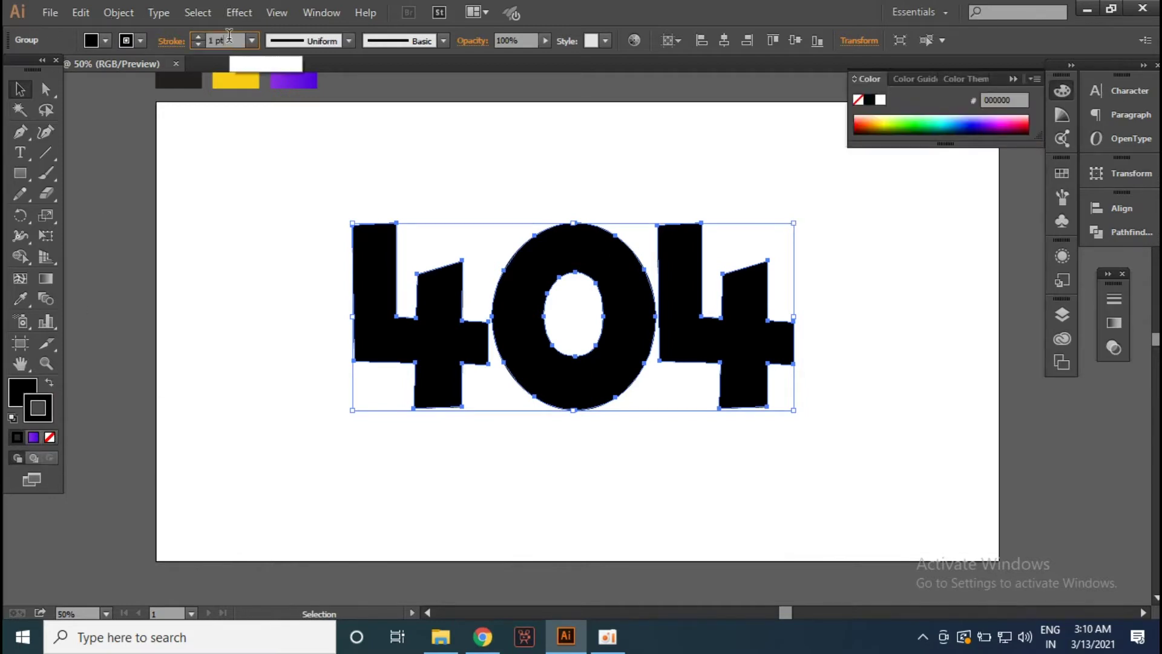
pyautogui.scroll(5, 224, 36)
pyautogui.scroll(5, 221, 35)
pyautogui.scroll(5, 219, 34)
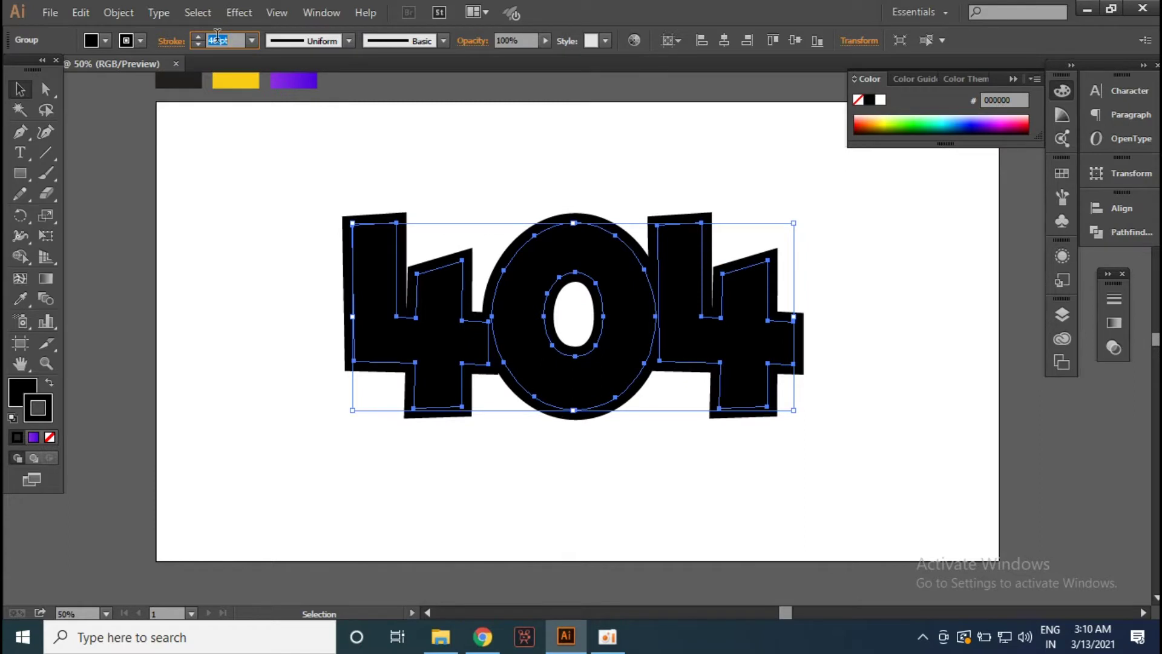
pyautogui.press('/')
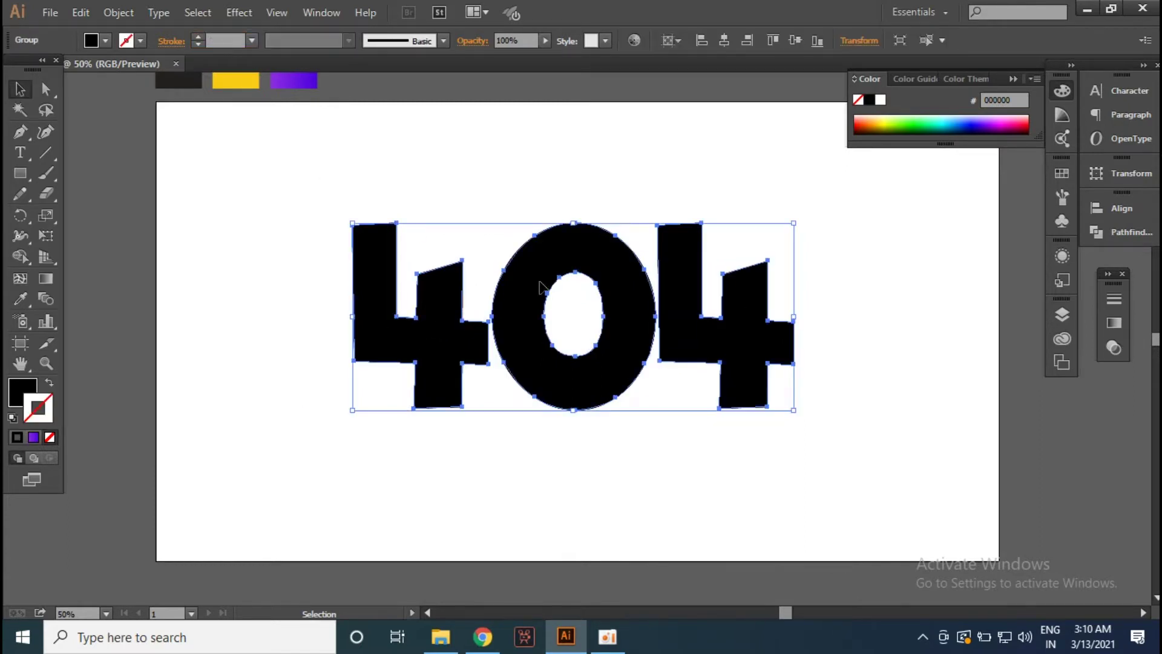
pyautogui.moveTo(18, 138); pyautogui.dragTo(118, 172)
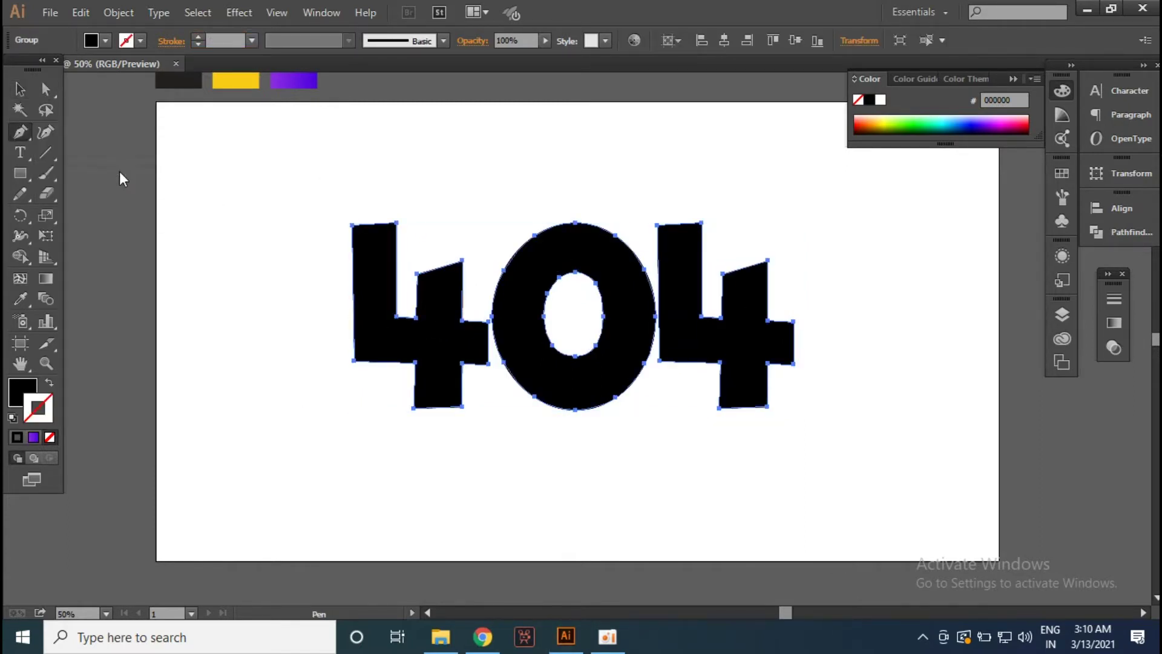
# Step: Delete every anchor of the 0's inner hole, dismissing the error messages
pyautogui.click(590, 285)
pyautogui.press('Return')
pyautogui.click(603, 316)
pyautogui.click(575, 274)
pyautogui.click(592, 306)
pyautogui.press('Return')
pyautogui.click(568, 336)
pyautogui.click(696, 340)
pyautogui.click(590, 348)
pyautogui.click(554, 357)
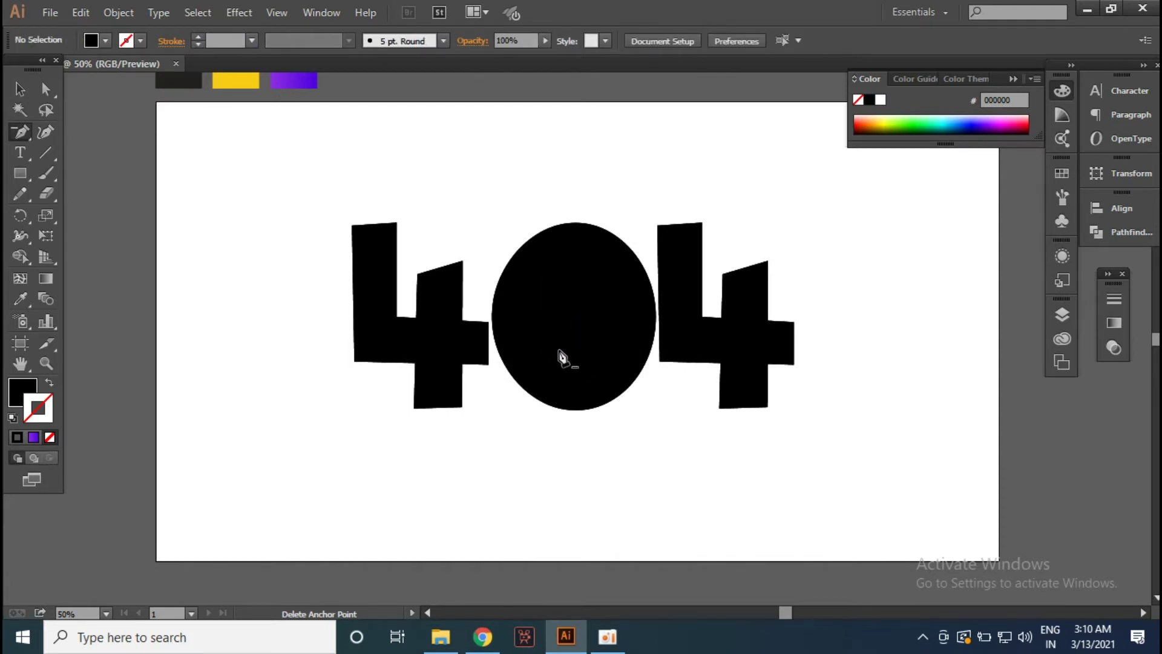
# Step: Enter the 404 group and select the solid 0 oval
pyautogui.click(20, 89)
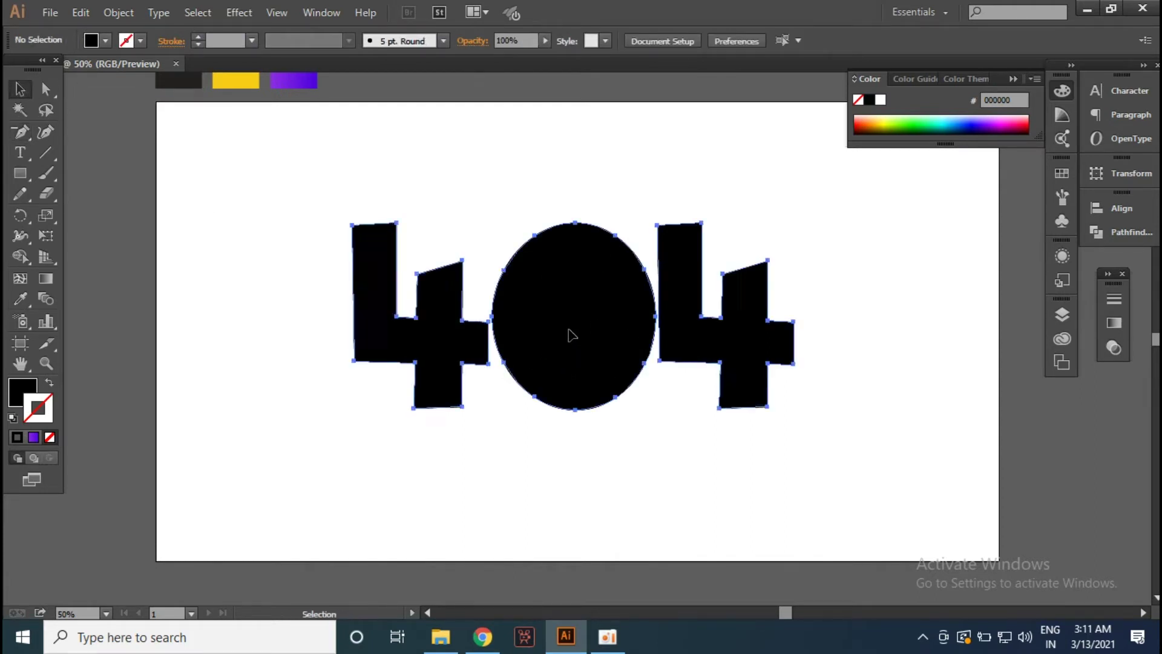
pyautogui.doubleClick(568, 330)
pyautogui.click(568, 187)
pyautogui.click(573, 263)
# Step: Draw a zigzag crack path from the top of the 0 to just below it
pyautogui.press('p')
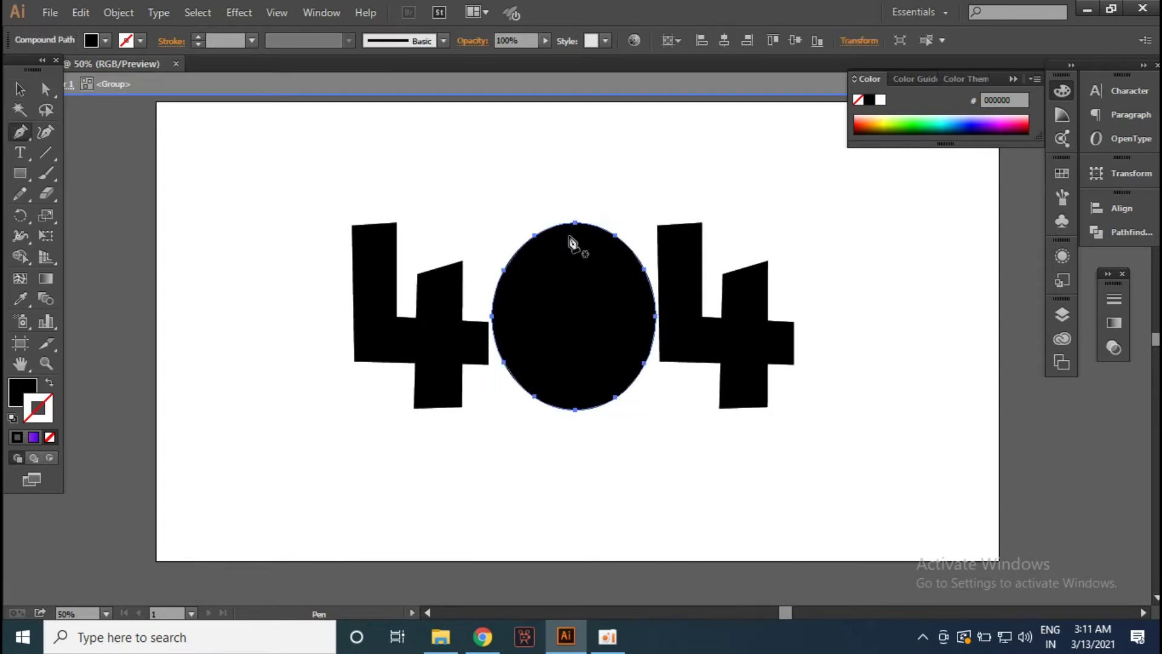
pyautogui.click(595, 223)
pyautogui.click(564, 250)
pyautogui.click(590, 276)
pyautogui.click(564, 314)
pyautogui.click(593, 357)
pyautogui.click(564, 386)
pyautogui.click(593, 407)
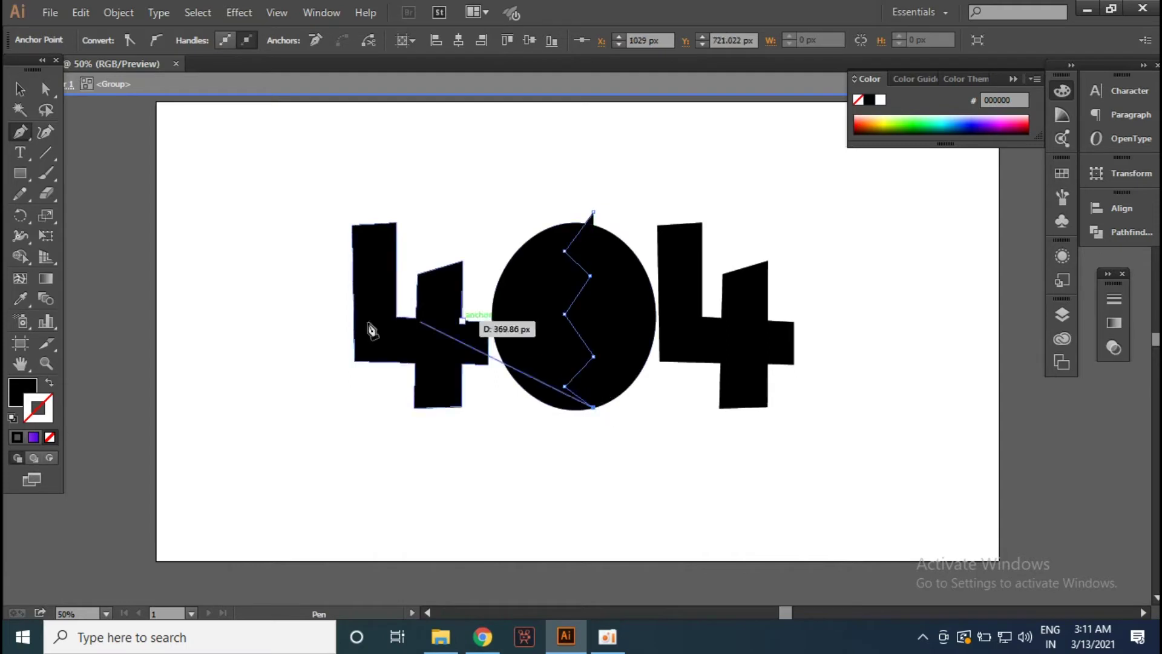
pyautogui.hotkey('ctrl', 'z')
pyautogui.click(604, 418)
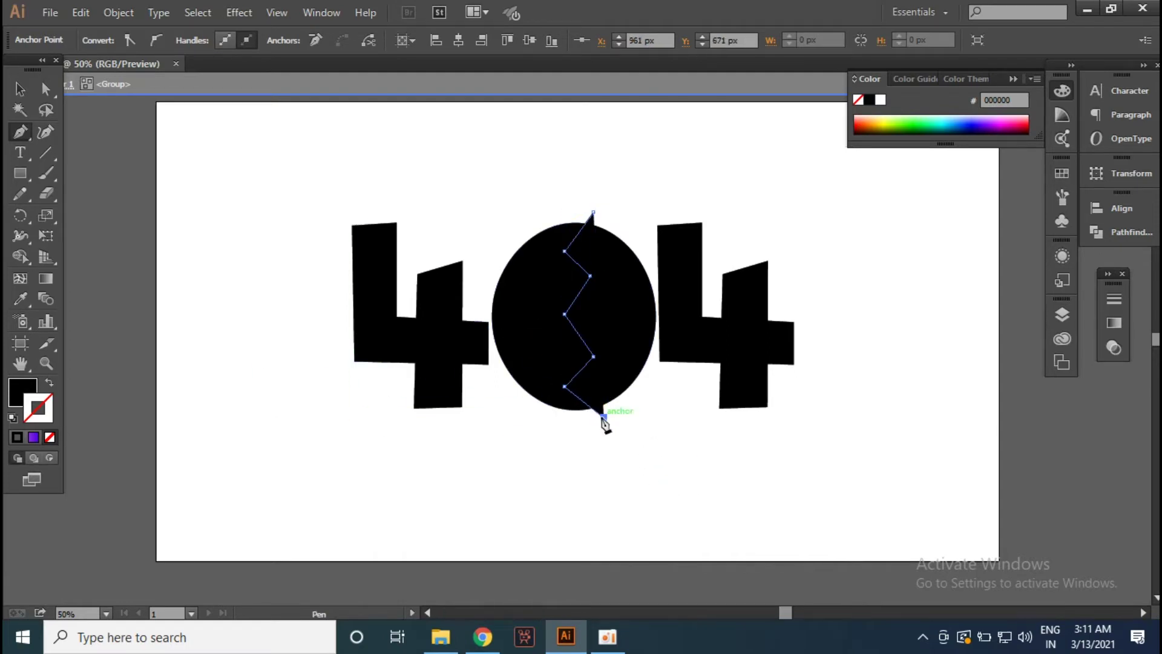
# Step: Turn the crack path's fill into a 5 pt black stroke
pyautogui.hotkey('shift', 'x')
pyautogui.press('v')
pyautogui.click(592, 292)
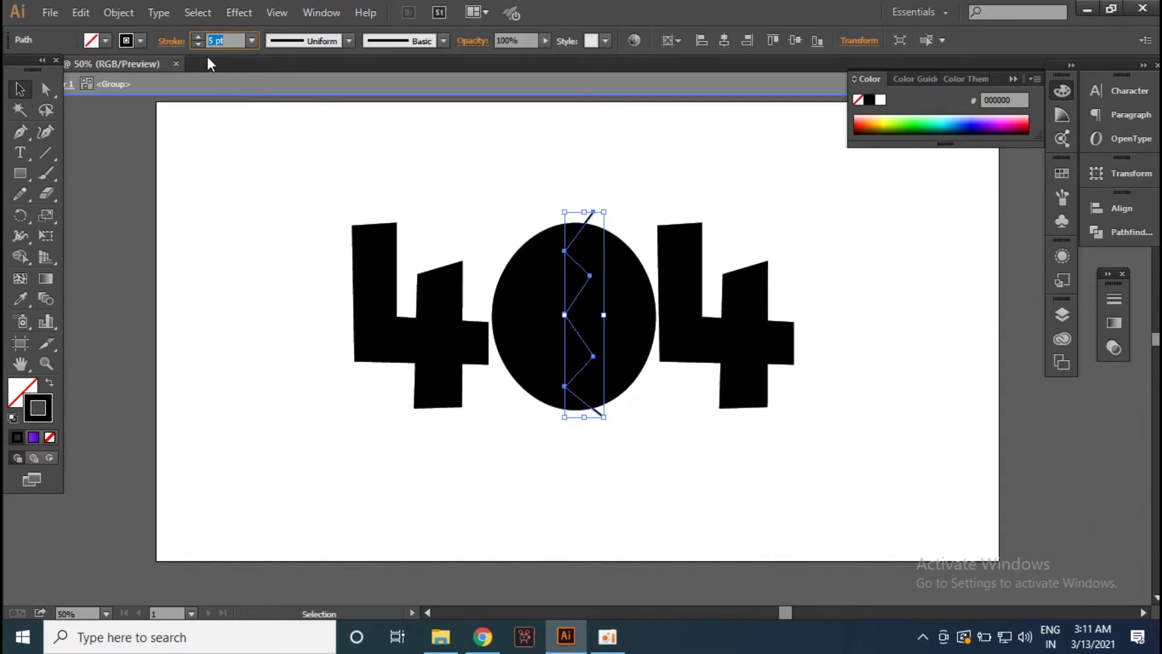
# Step: Outline the crack stroke and divide the 0 along it with Pathfinder Divide
pyautogui.click(118, 13)
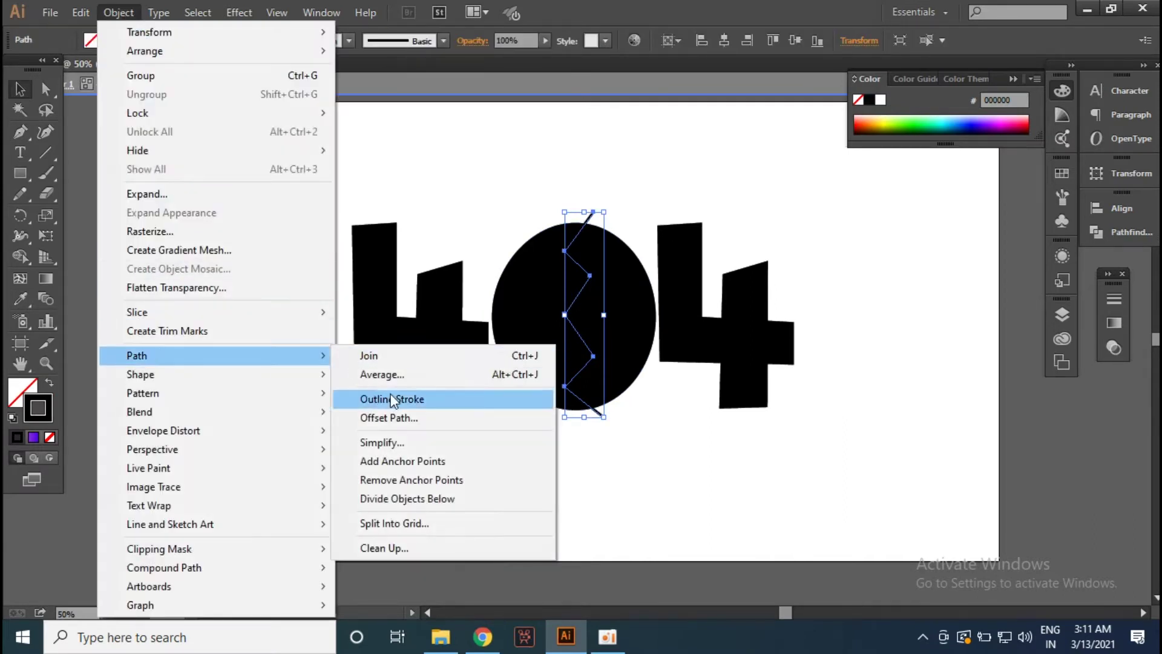
pyautogui.click(394, 467)
pyautogui.moveTo(528, 172); pyautogui.dragTo(632, 304)
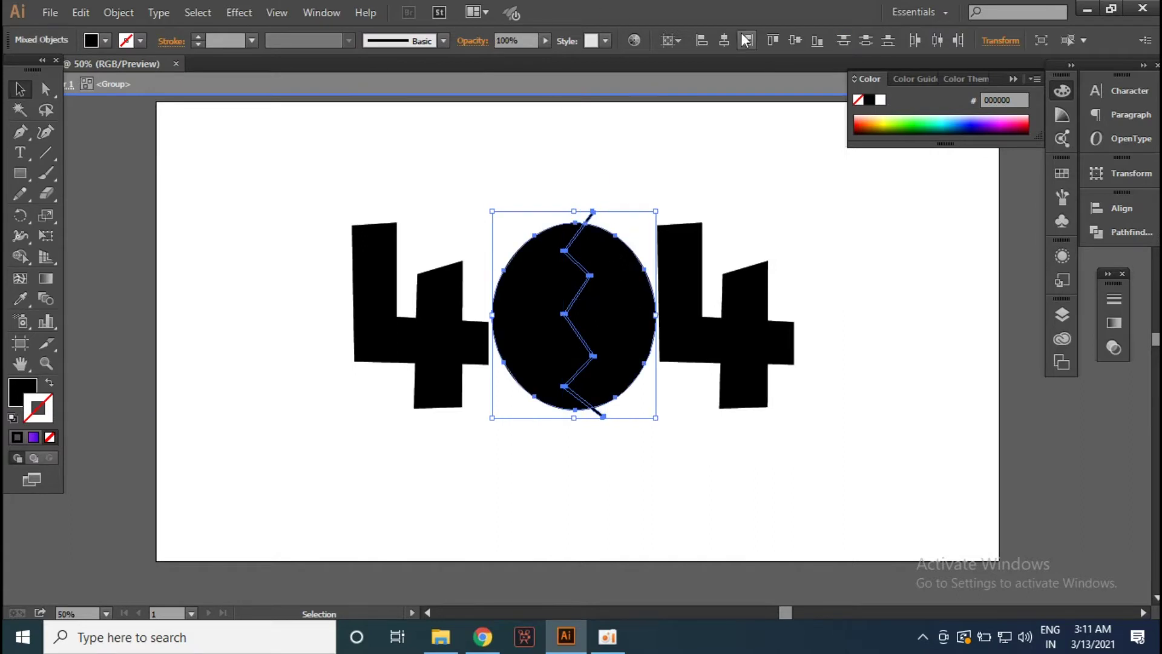
pyautogui.click(321, 12)
pyautogui.click(412, 550)
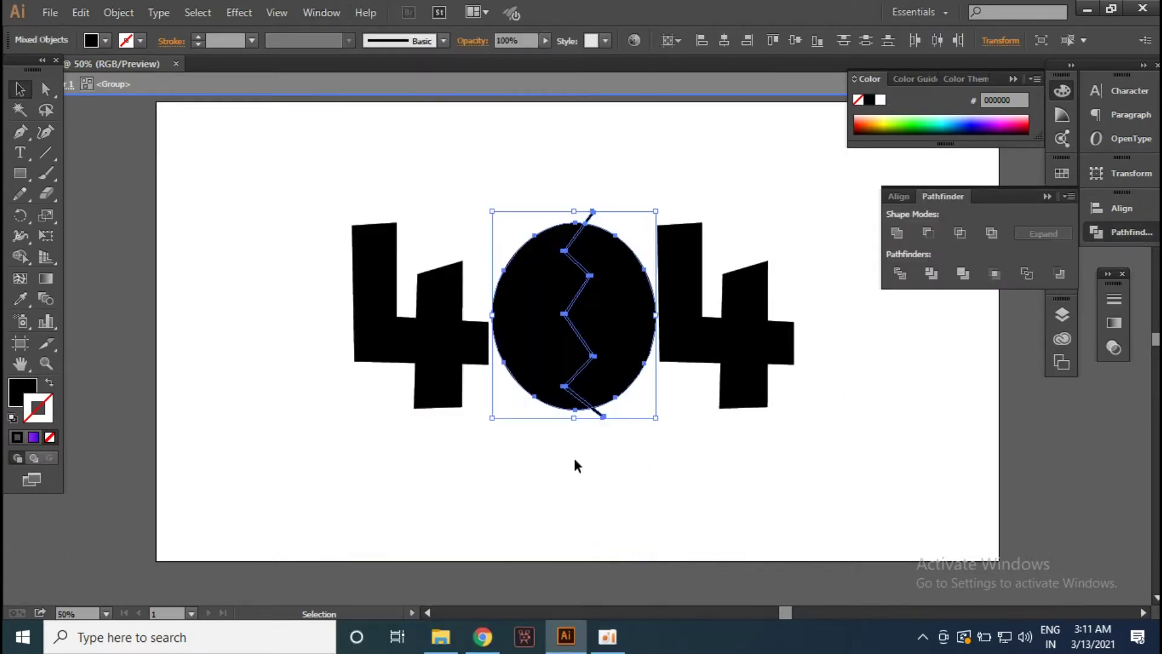
pyautogui.click(928, 233)
# Step: Zoom in and enter the 404 group to reach the 0's halves
pyautogui.hotkey('ctrl', '1')
pyautogui.doubleClick(605, 252)
pyautogui.click(613, 402)
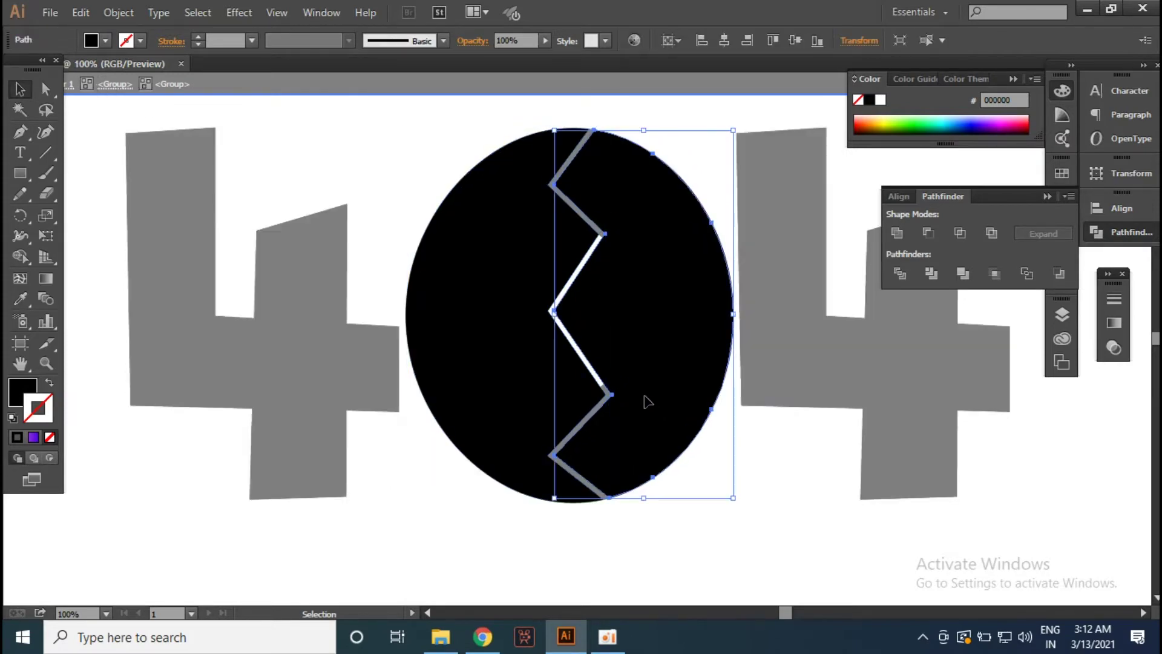
pyautogui.click(296, 373)
pyautogui.doubleClick(500, 503)
pyautogui.click(585, 430)
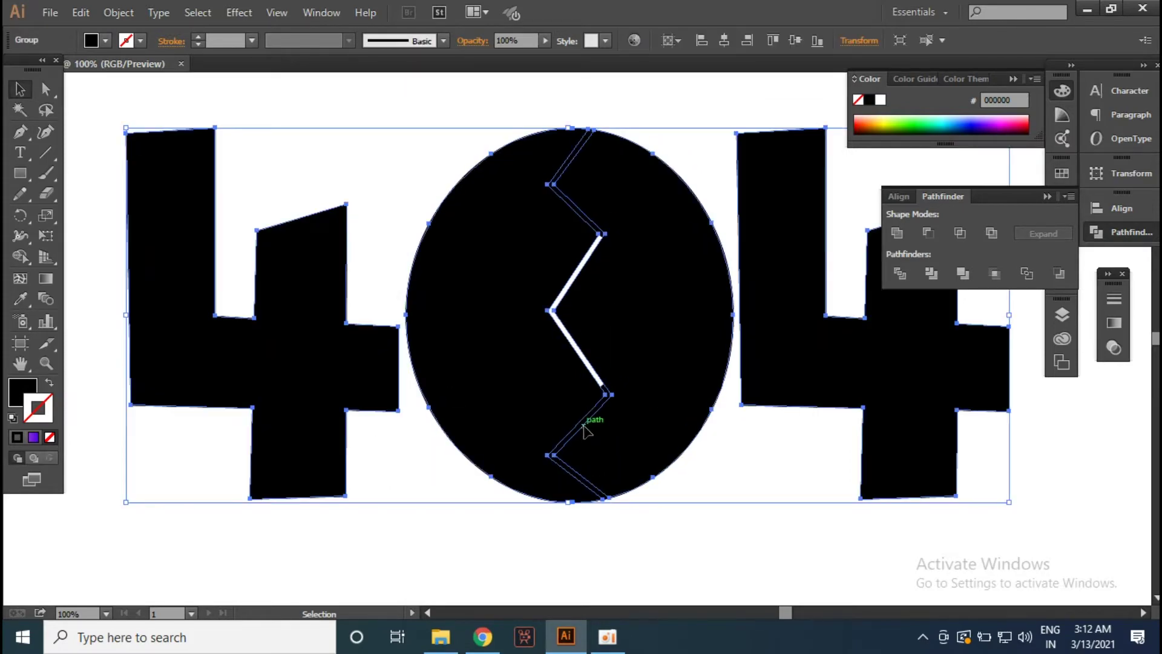
pyautogui.doubleClick(585, 430)
pyautogui.keyDown('shift'); pyautogui.click(657, 264); pyautogui.keyUp('shift')
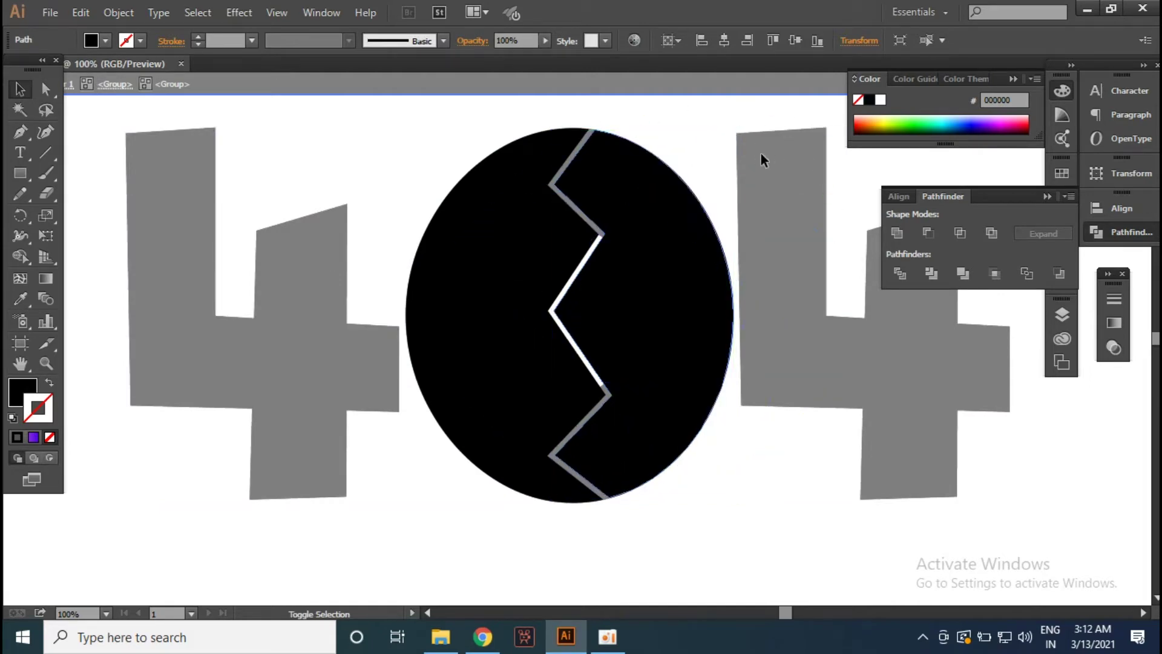
# Step: Tilt the 0's right half outward and nudge the left half left
pyautogui.moveTo(761, 155); pyautogui.dragTo(721, 145)
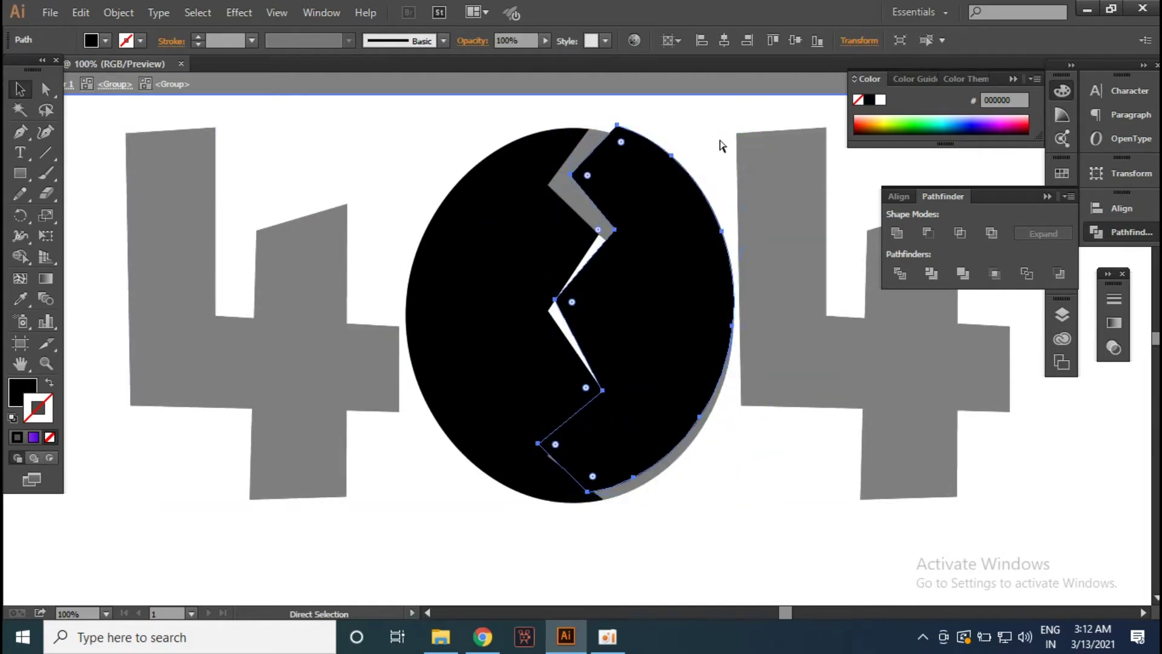
pyautogui.hotkey('ctrl', 'z')
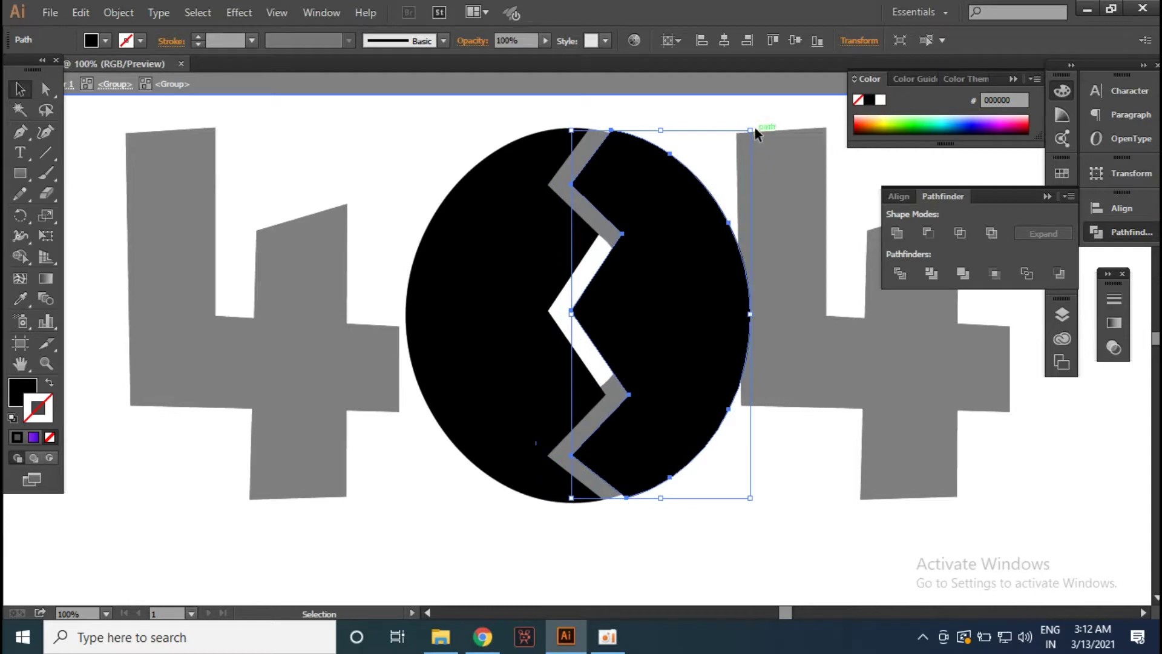
pyautogui.moveTo(754, 128); pyautogui.dragTo(717, 133)
pyautogui.click(500, 262)
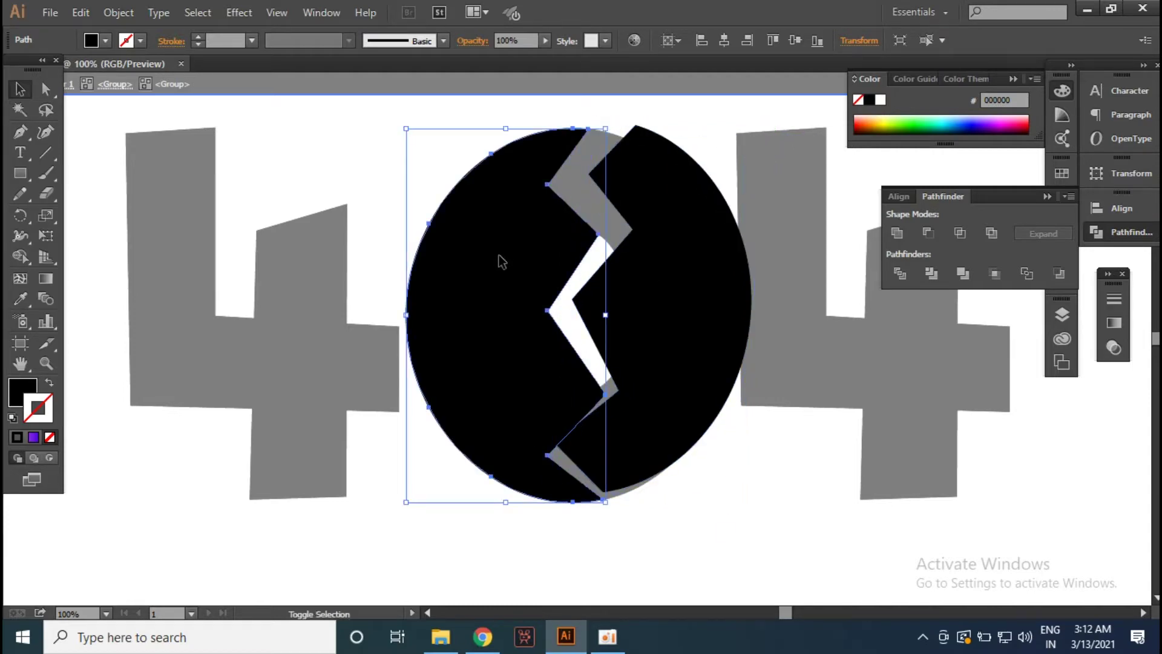
pyautogui.hotkey('shift', 'Left')
pyautogui.hotkey('shift', 'Left')
pyautogui.hotkey('shift', 'Left')
# Step: Tilt both 0 halves apart and shift them outward to widen the crack
pyautogui.moveTo(372, 122); pyautogui.dragTo(339, 143)
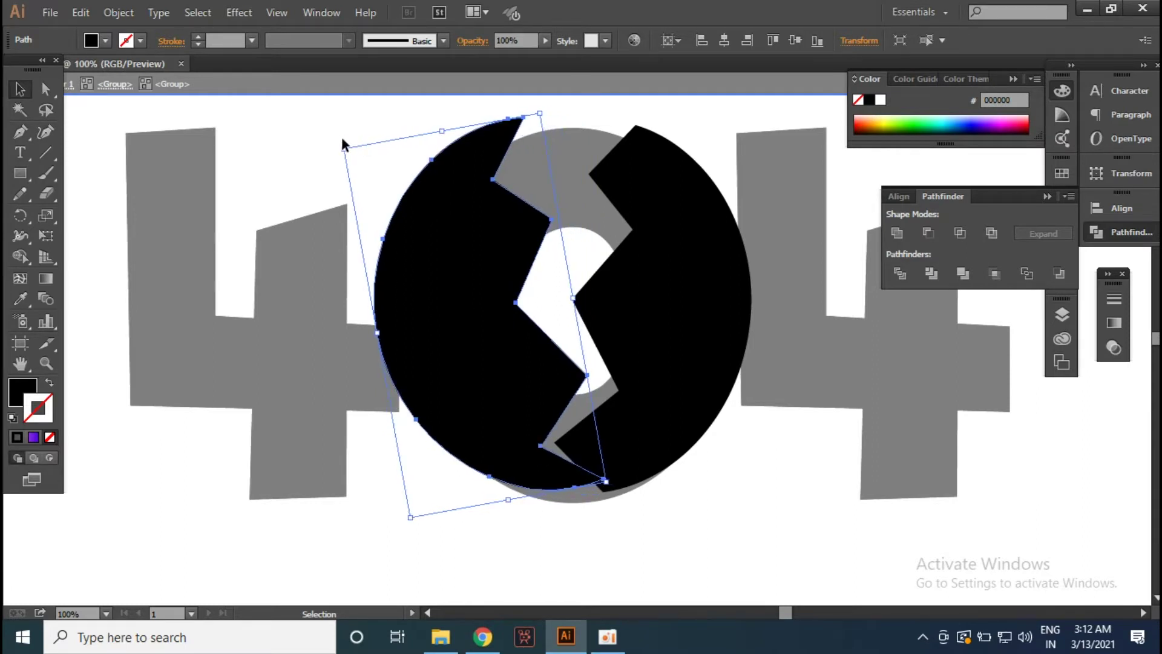
pyautogui.hotkey('shift', 'Left')
pyautogui.hotkey('shift', 'Left')
pyautogui.hotkey('shift', 'Left')
pyautogui.hotkey('shift', 'Left')
pyautogui.hotkey('shift', 'Left')
pyautogui.click(713, 354)
pyautogui.moveTo(787, 145); pyautogui.dragTo(787, 149)
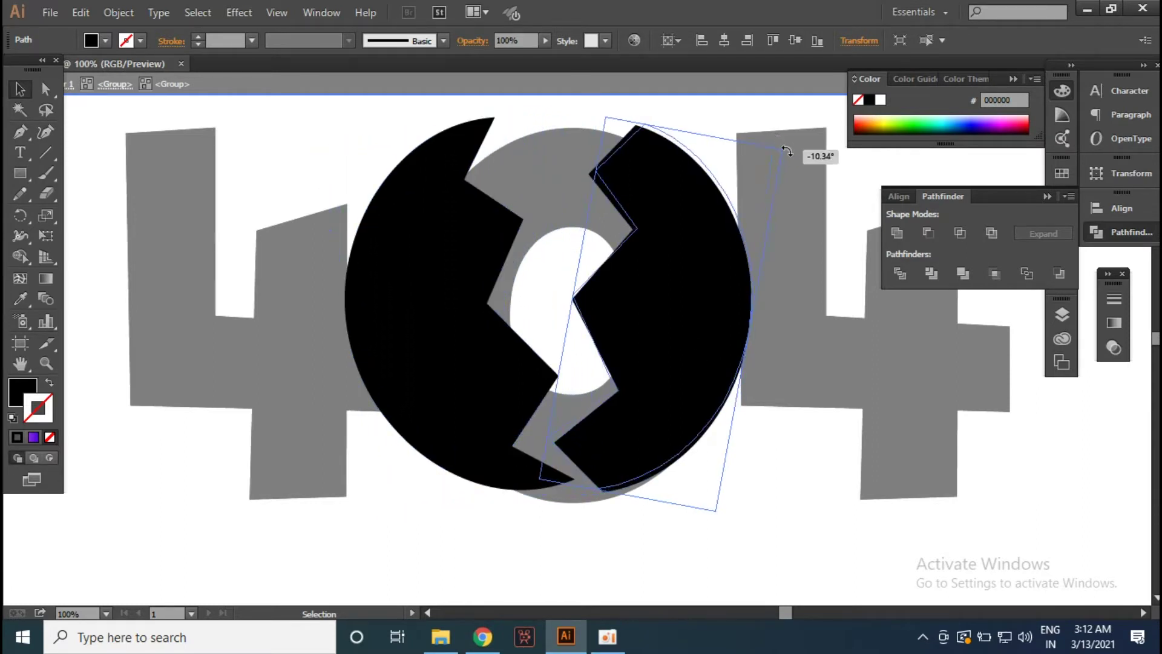
pyautogui.hotkey('shift', 'Right')
pyautogui.hotkey('shift', 'Right')
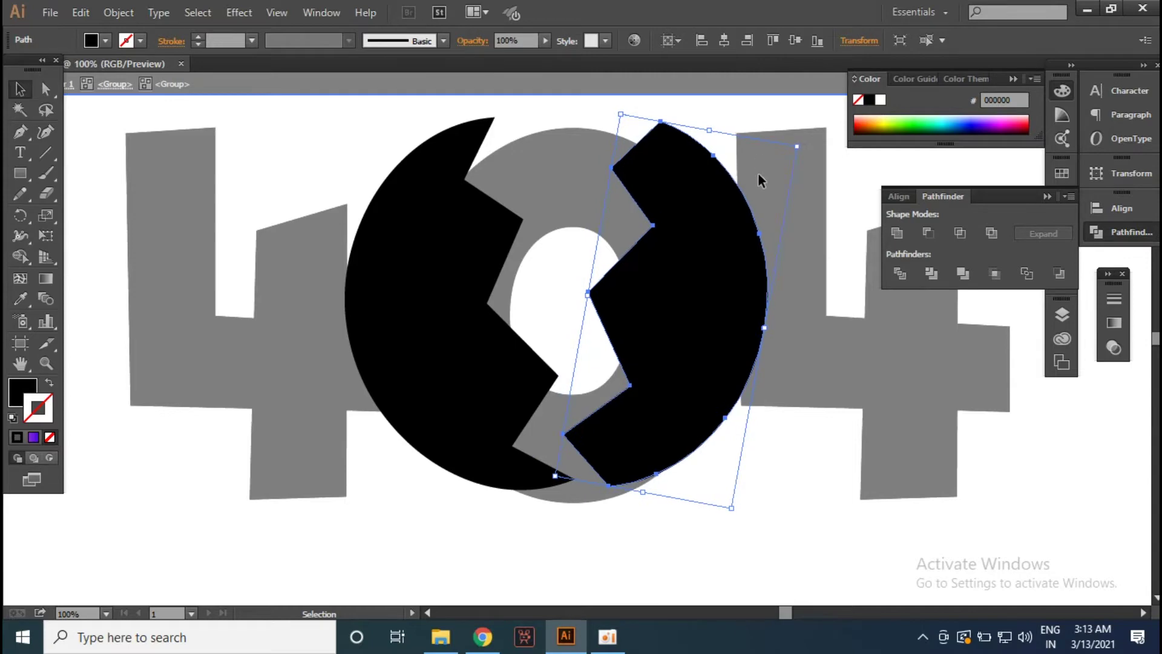
pyautogui.doubleClick(775, 467)
# Step: Move the left 4 further left and the right 4 further right
pyautogui.doubleClick(292, 299)
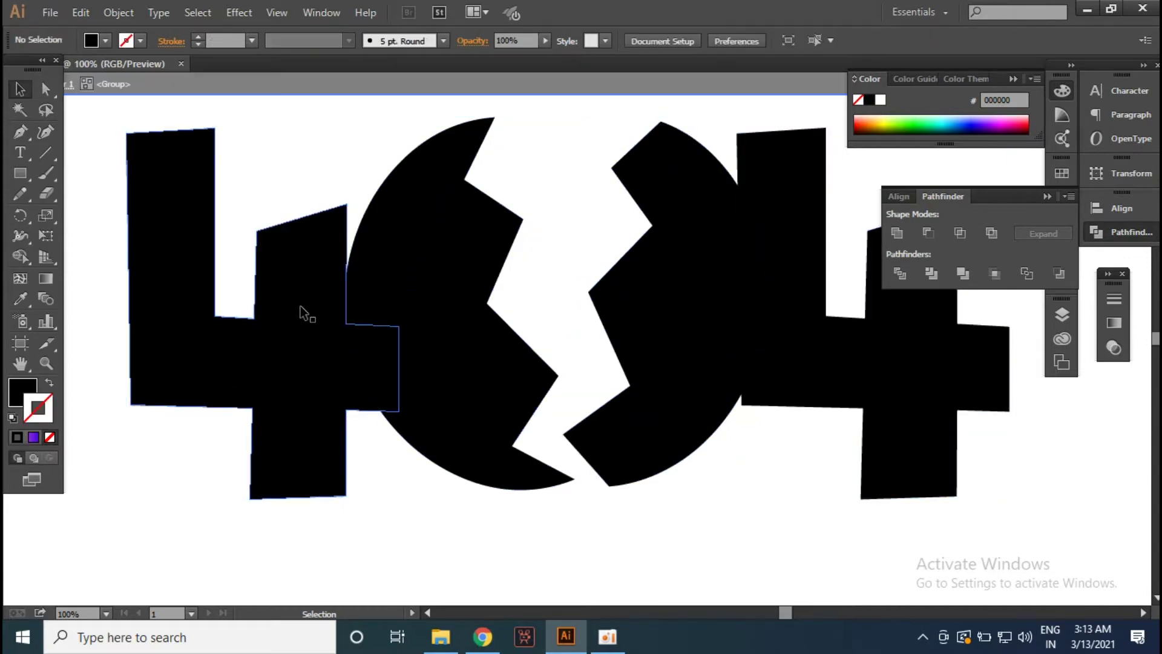
pyautogui.click(296, 308)
pyautogui.hotkey('shift', 'Left')
pyautogui.hotkey('shift', 'Left')
pyautogui.hotkey('shift', 'Left')
pyautogui.hotkey('shift', 'Left')
pyautogui.hotkey('shift', 'Left')
pyautogui.hotkey('shift', 'Left')
pyautogui.click(892, 347)
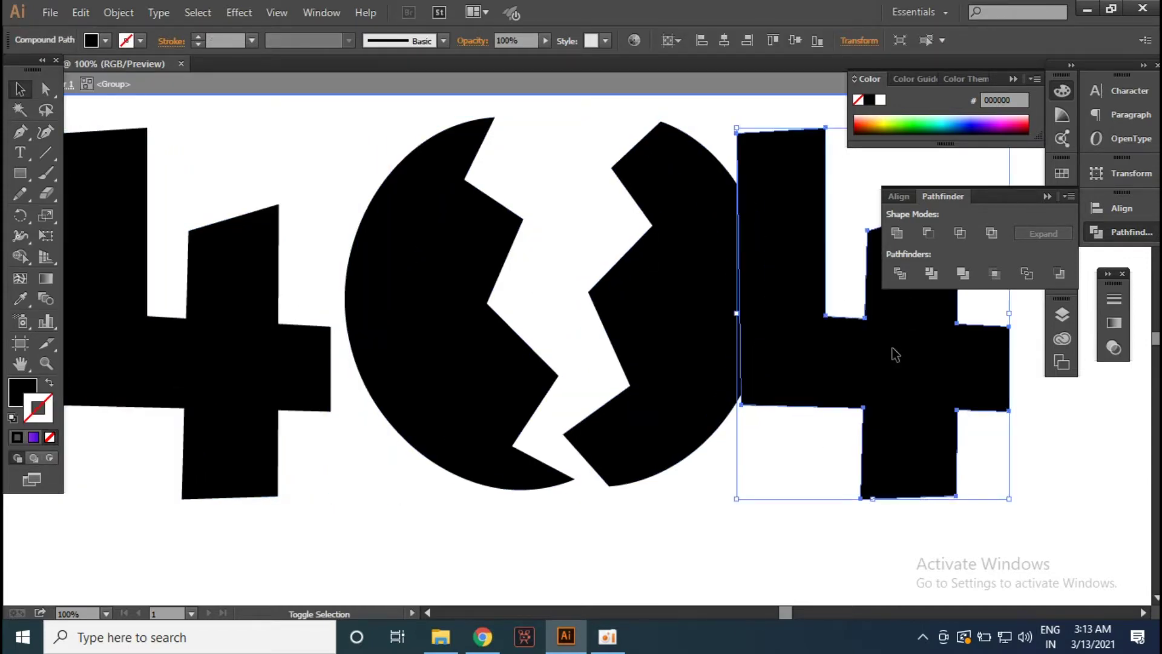
pyautogui.hotkey('shift', 'Right')
pyautogui.hotkey('shift', 'Right')
pyautogui.hotkey('shift', 'Right')
pyautogui.hotkey('shift', 'Right')
pyautogui.hotkey('shift', 'Right')
pyautogui.hotkey('ctrl', '-')
pyautogui.press('a')
pyautogui.hotkey('ctrl', '-')
pyautogui.press('v')
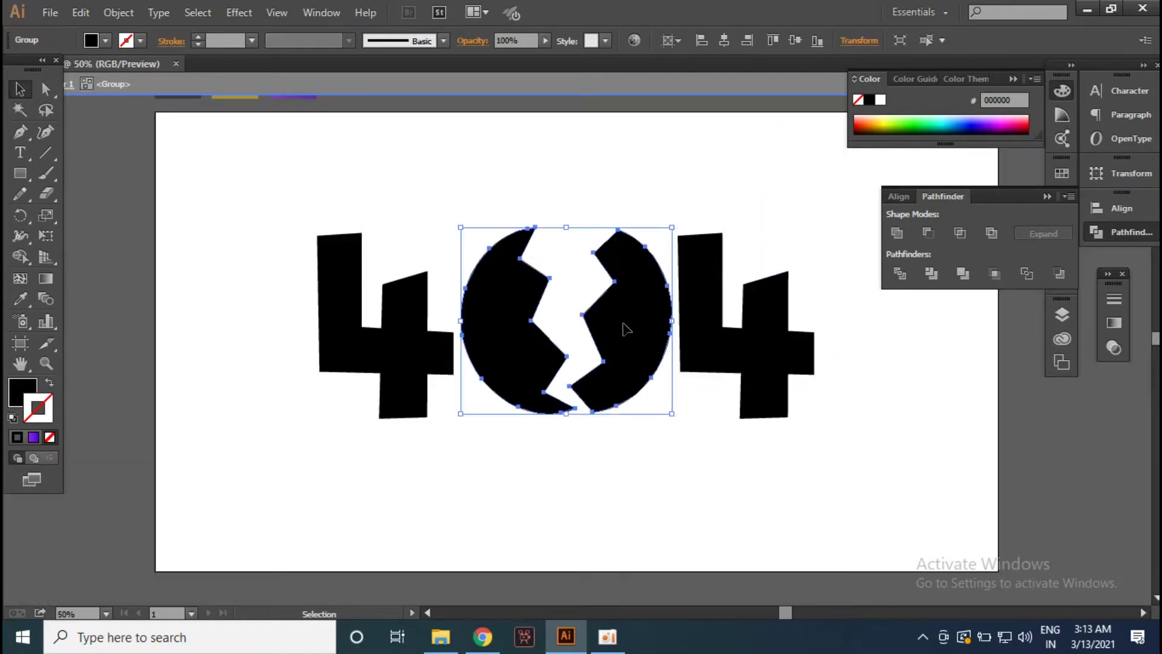
# Step: Fine-tune the rotation of both 0 halves, the right one by about 6 degrees
pyautogui.doubleClick(636, 337)
pyautogui.click(630, 332)
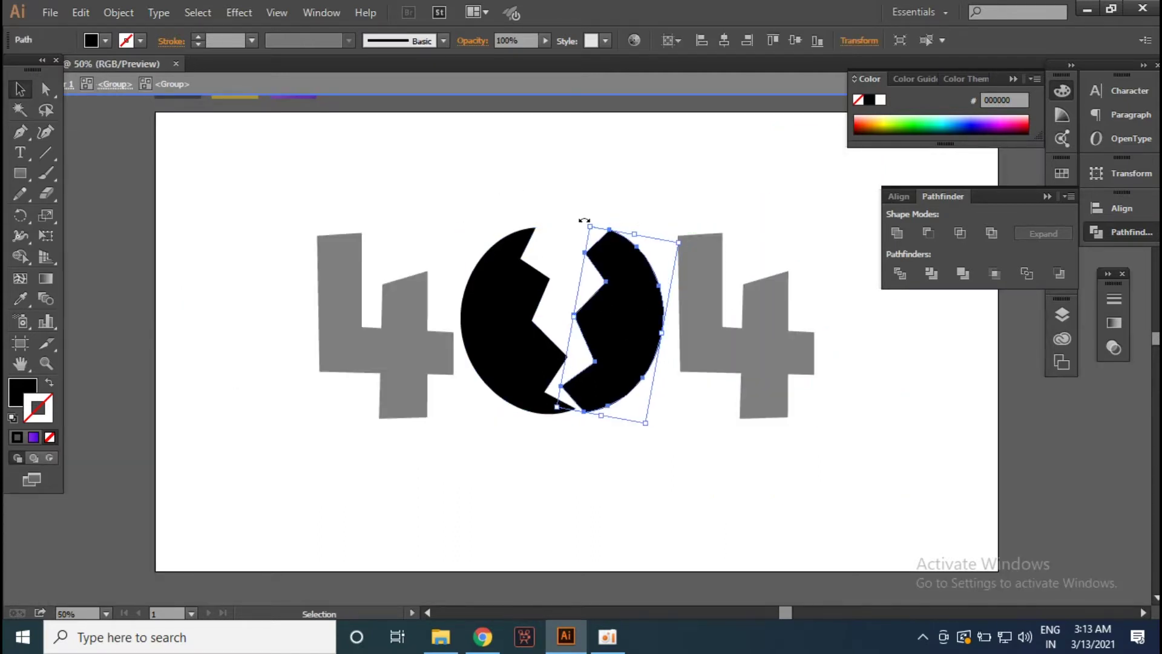
pyautogui.moveTo(587, 221); pyautogui.dragTo(597, 228)
pyautogui.click(527, 285)
pyautogui.moveTo(443, 235); pyautogui.dragTo(470, 242)
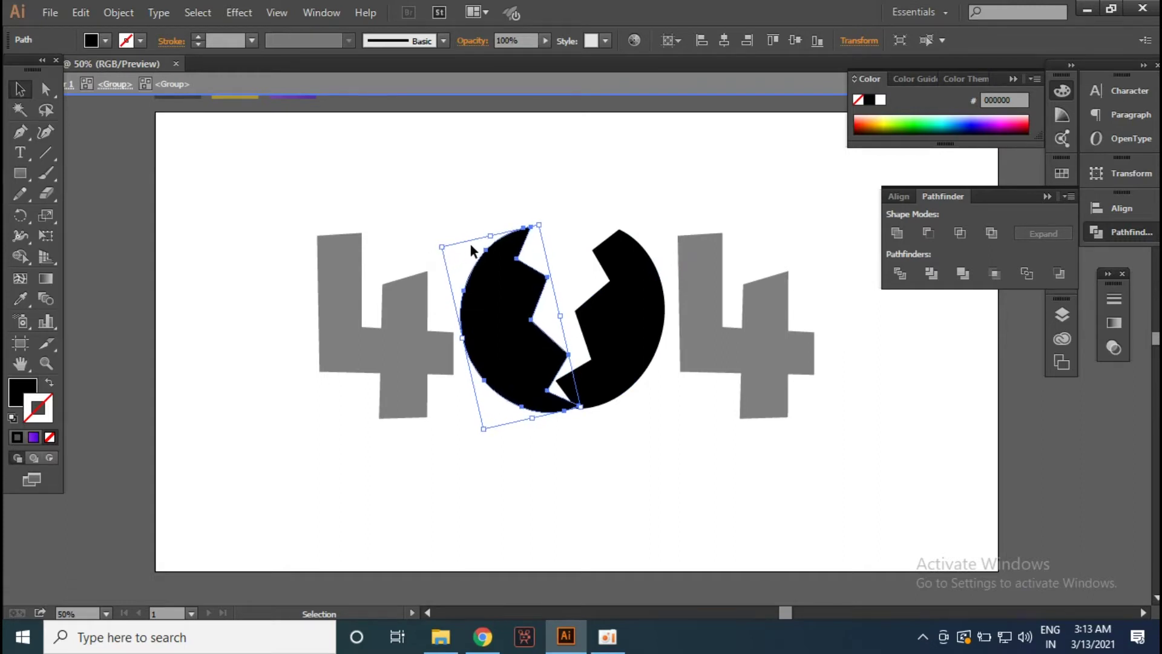
pyautogui.click(604, 315)
pyautogui.moveTo(679, 234); pyautogui.dragTo(680, 239)
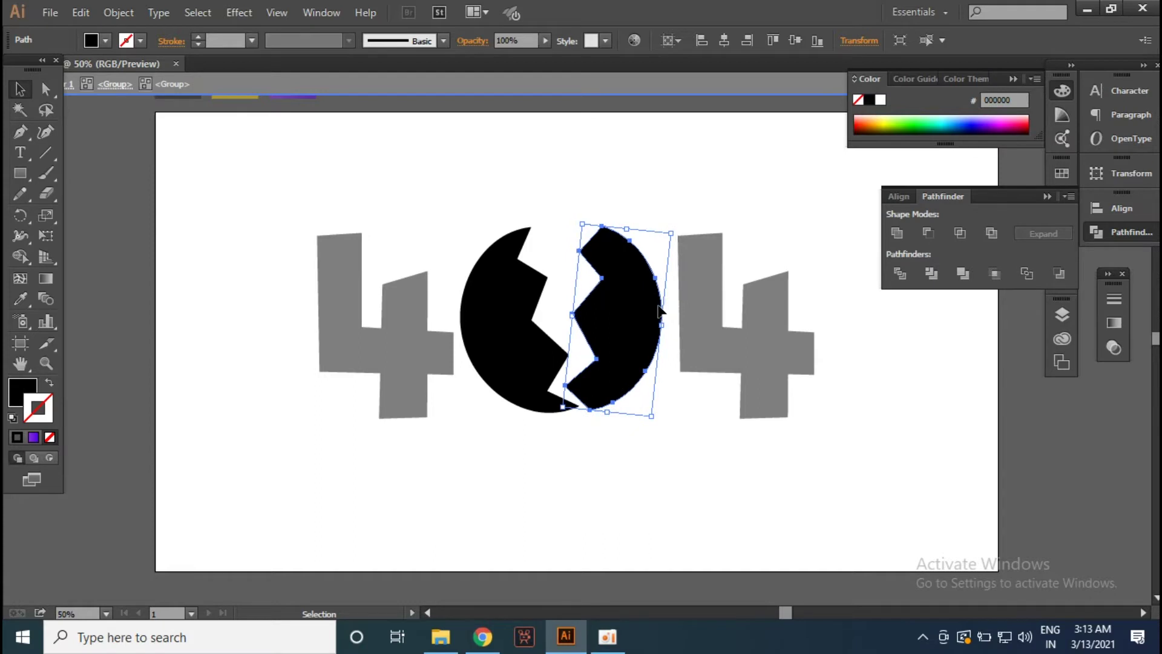
pyautogui.click(597, 435)
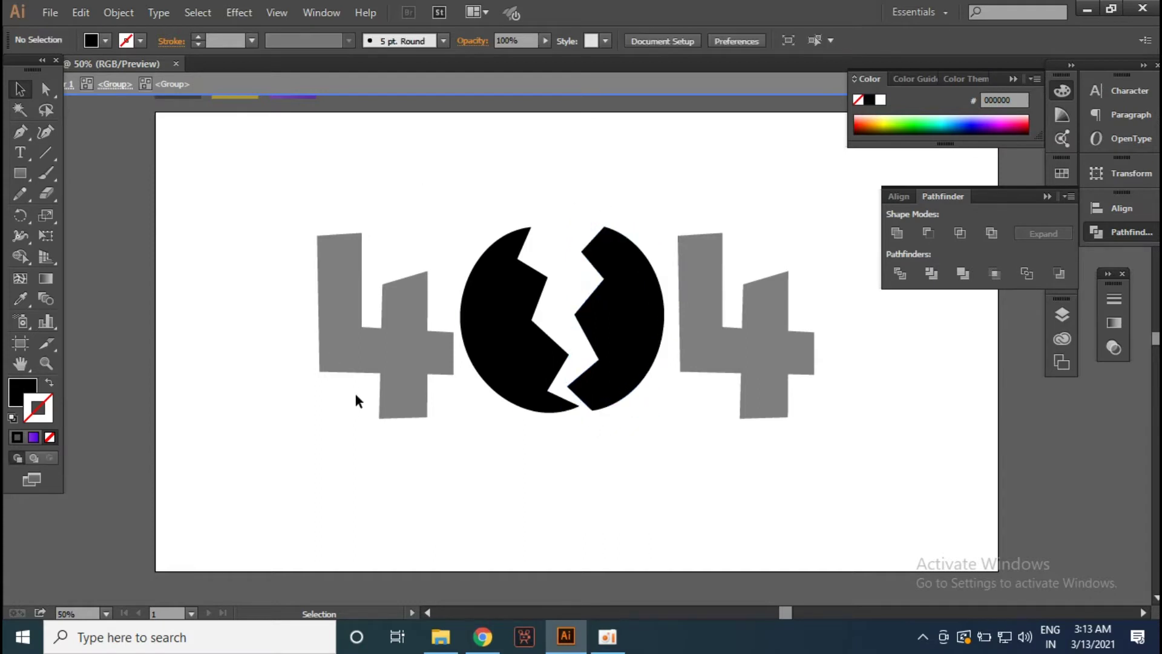
pyautogui.doubleClick(352, 394)
# Step: Add an exclamation mark and scale it to fit inside the 0's crack
pyautogui.click(22, 151)
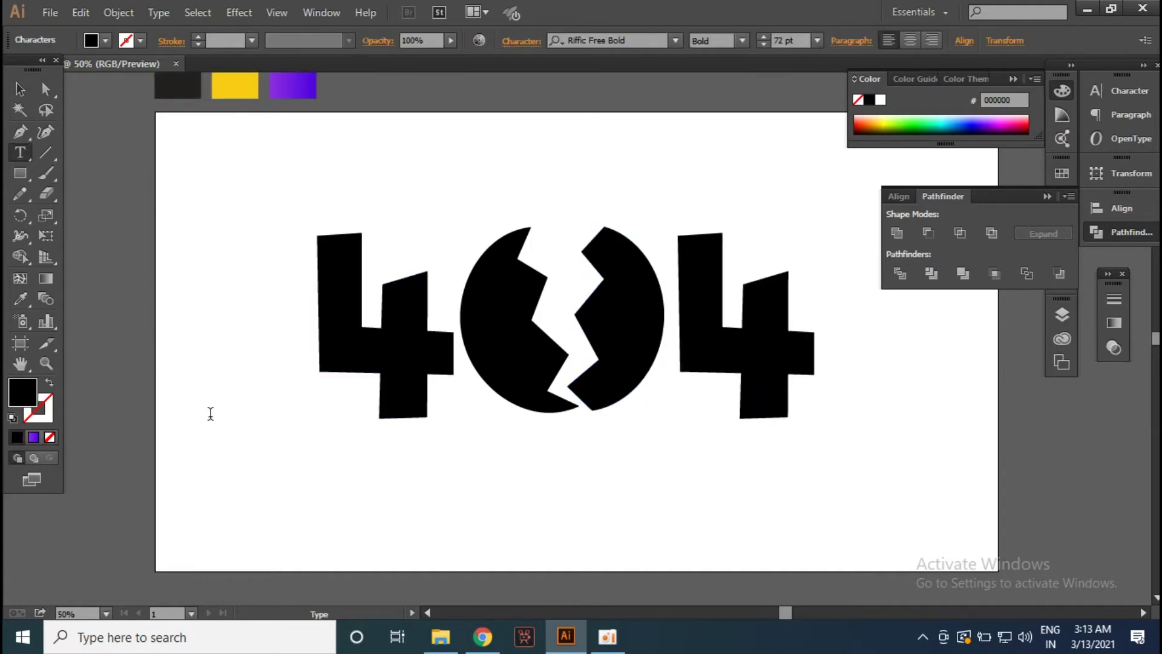
pyautogui.write('!')
pyautogui.press('v')
pyautogui.write('!')
pyautogui.click(201, 363)
pyautogui.moveTo(215, 342); pyautogui.dragTo(342, 195)
pyautogui.moveTo(233, 246)
pyautogui.mouseDown()
pyautogui.moveTo(557, 208)
pyautogui.moveTo(569, 184)
pyautogui.mouseUp()
pyautogui.moveTo(585, 142)
pyautogui.mouseDown()
pyautogui.moveTo(574, 243)
pyautogui.moveTo(570, 216)
pyautogui.mouseUp()
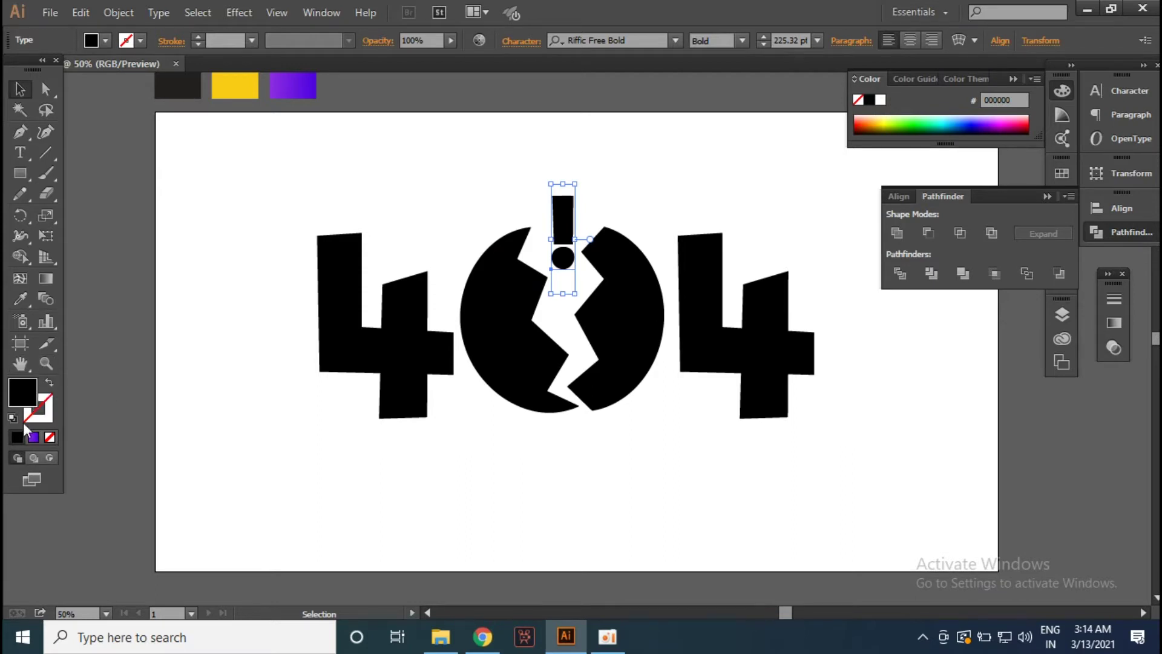
# Step: Select the 404 group together with the exclamation mark
pyautogui.click(427, 352)
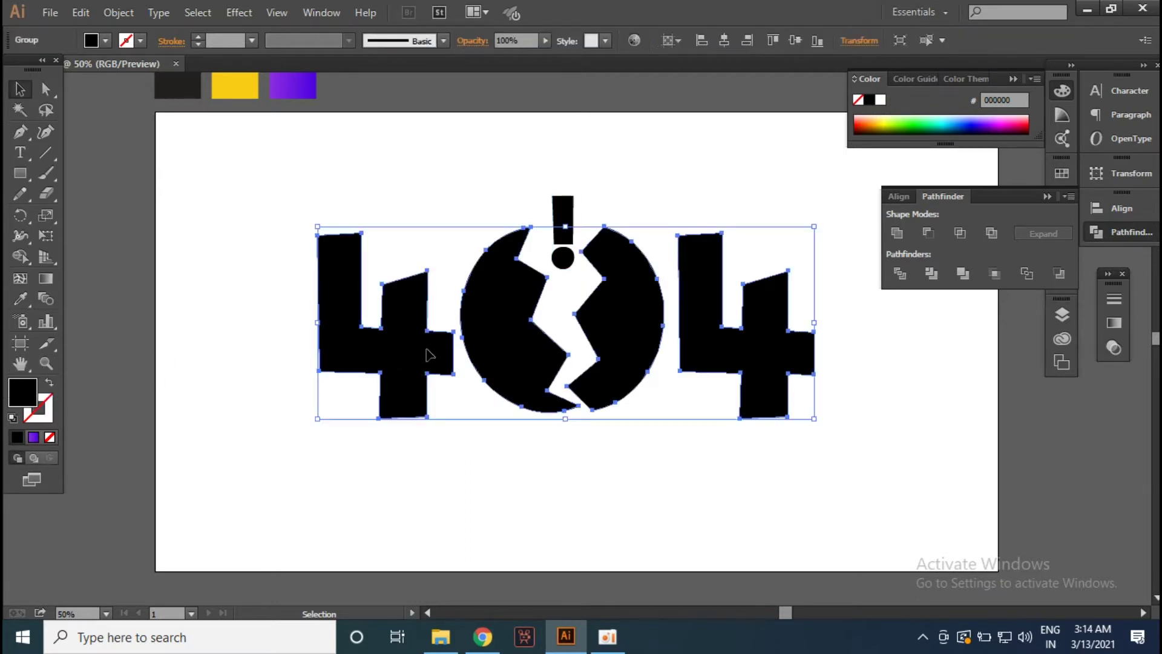
pyautogui.rightClick(566, 261)
pyautogui.click(590, 489)
pyautogui.scroll(-1, 525, 470)
pyautogui.scroll(1, 524, 470)
pyautogui.scroll(-1, 524, 470)
pyautogui.click(524, 386)
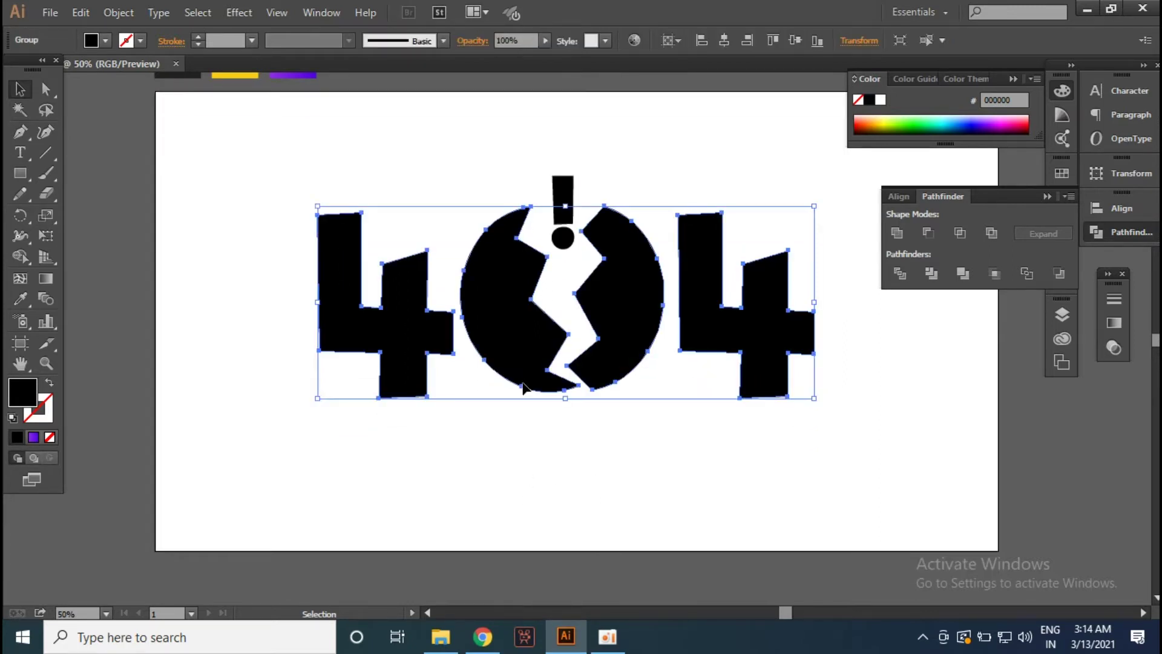
# Step: Inside the group, move the right 4 about 15 px left
pyautogui.doubleClick(543, 388)
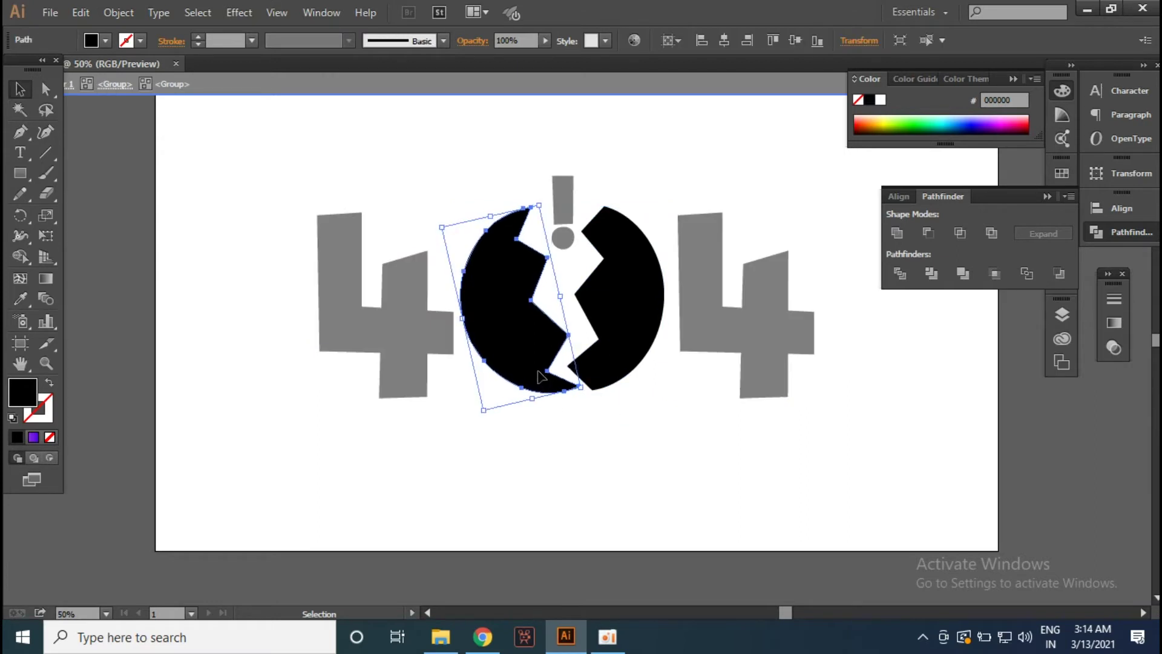
pyautogui.click(623, 365)
pyautogui.press('Escape')
pyautogui.click(561, 194)
pyautogui.hotkey('ctrl', 'a')
pyautogui.click(727, 337)
pyautogui.moveTo(727, 337); pyautogui.dragTo(717, 336)
pyautogui.doubleClick(673, 459)
# Step: Select the whole 404 artwork and give it a black outline
pyautogui.scroll(2, 439, 439)
pyautogui.click(397, 415)
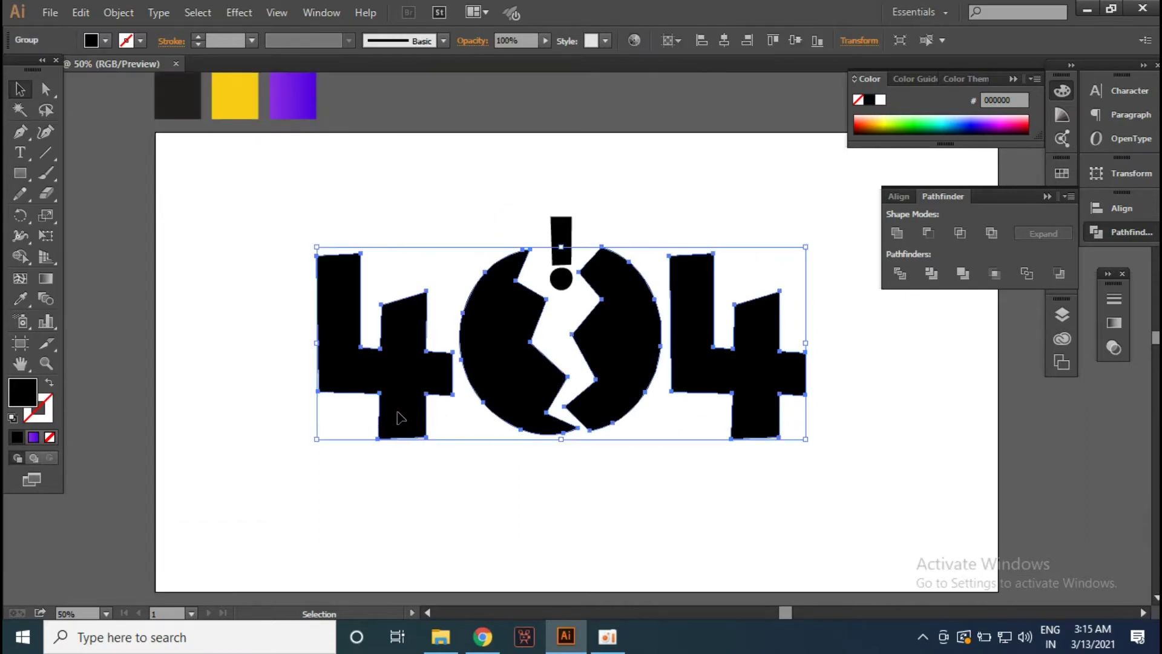
pyautogui.press('a')
pyautogui.press('v')
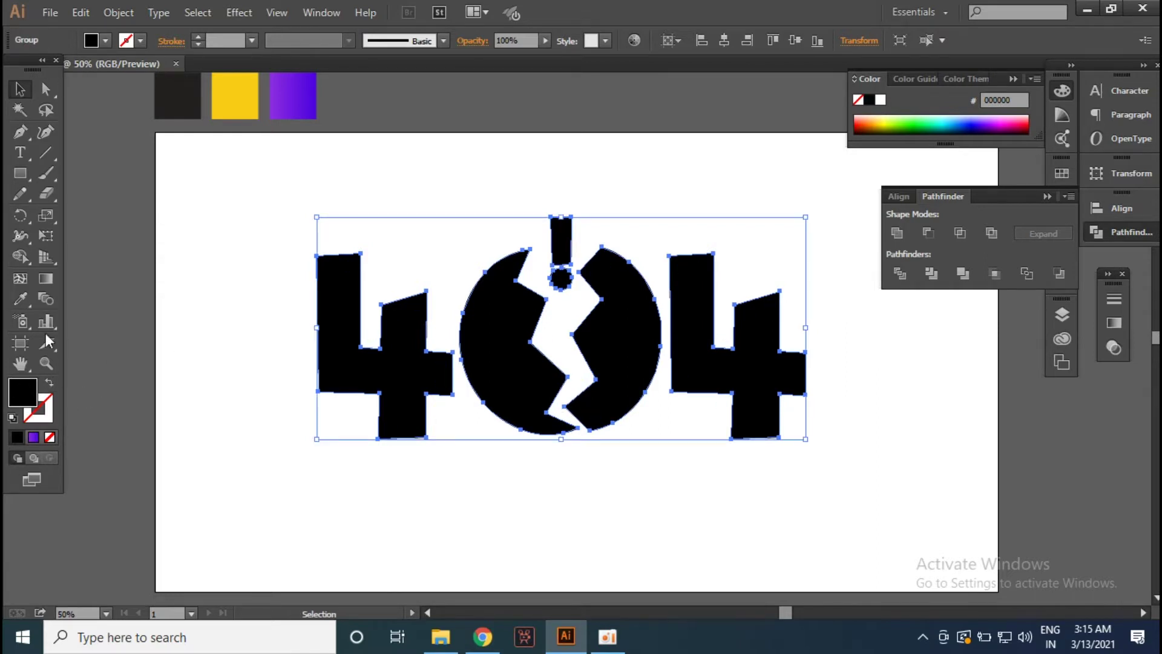
pyautogui.press('x')
pyautogui.click(229, 35)
# Step: Make the 404 outline the swatch yellow at 39 pt thickness
pyautogui.press('Up')
pyautogui.press('Up')
pyautogui.press('Up')
pyautogui.press('Up')
pyautogui.press('Up')
pyautogui.press('Up')
pyautogui.press('Up')
pyautogui.press('Up')
pyautogui.press('Up')
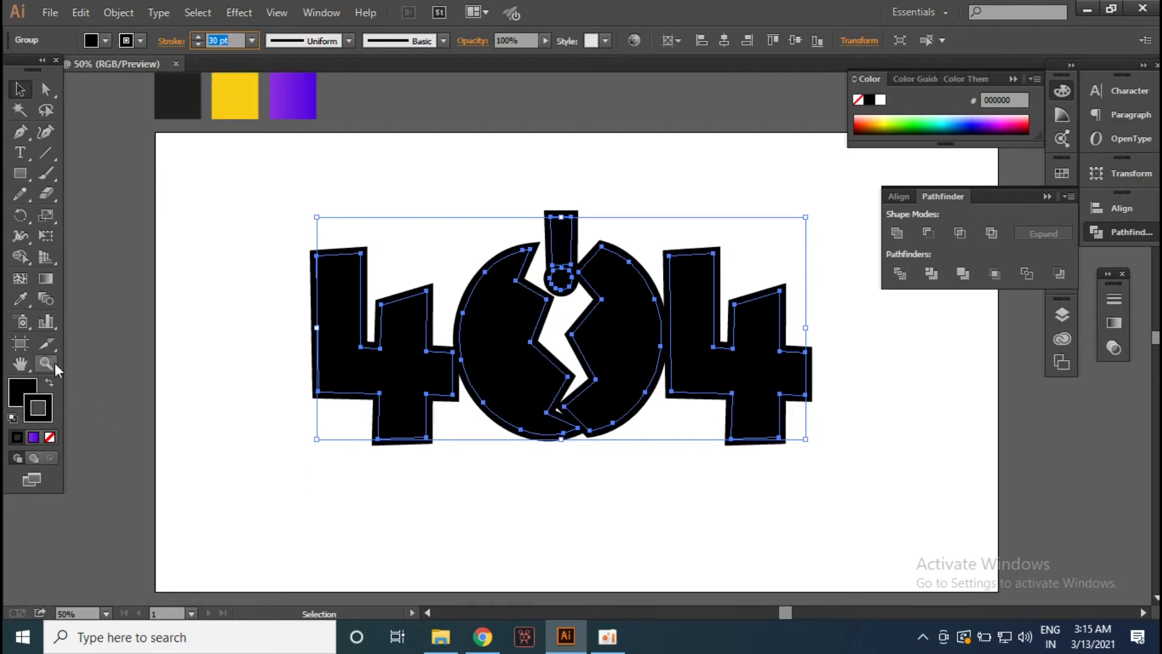
pyautogui.click(20, 298)
pyautogui.click(238, 91)
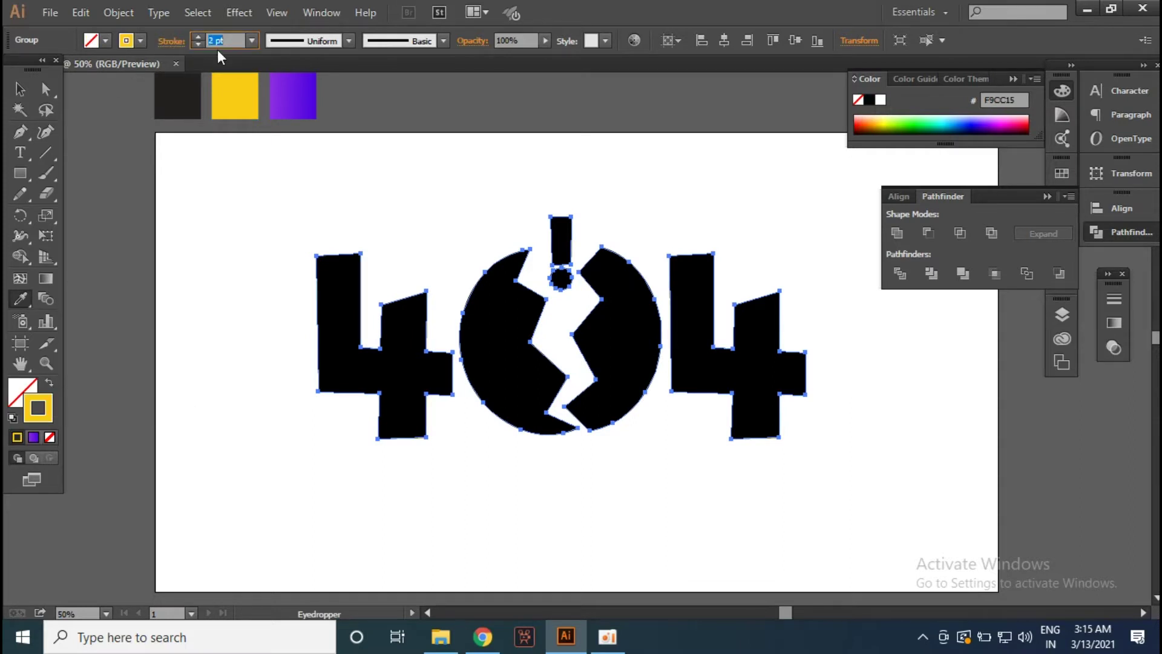
pyautogui.write('30')
pyautogui.press('Return')
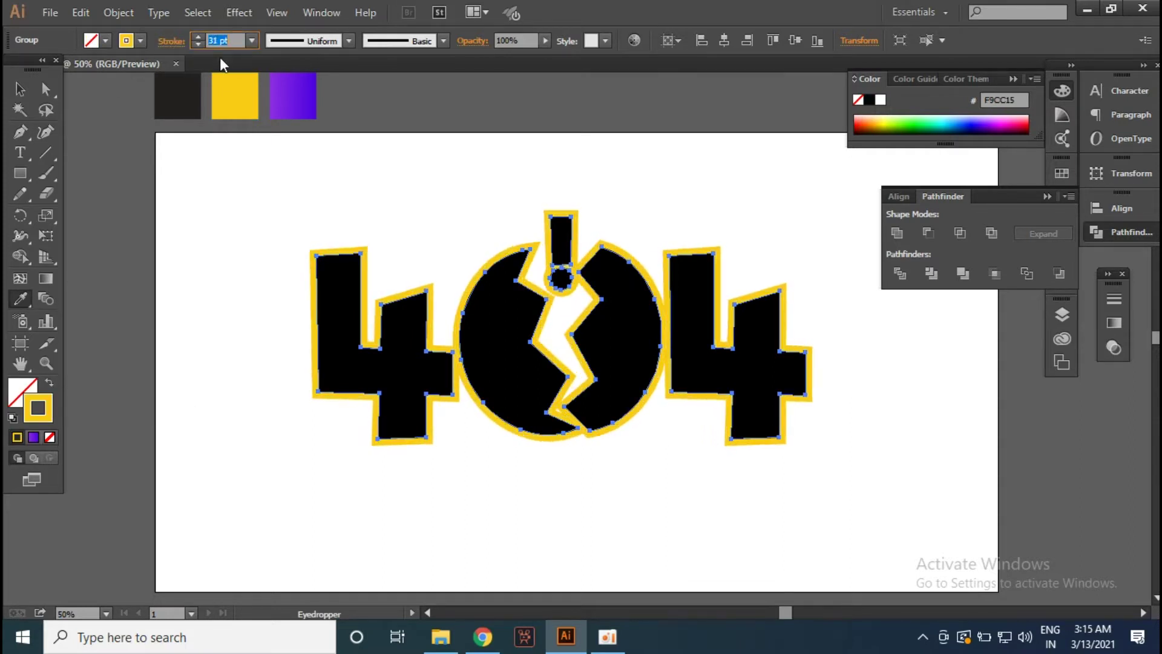
pyautogui.press('Up')
pyautogui.press('Up')
pyautogui.press('Up')
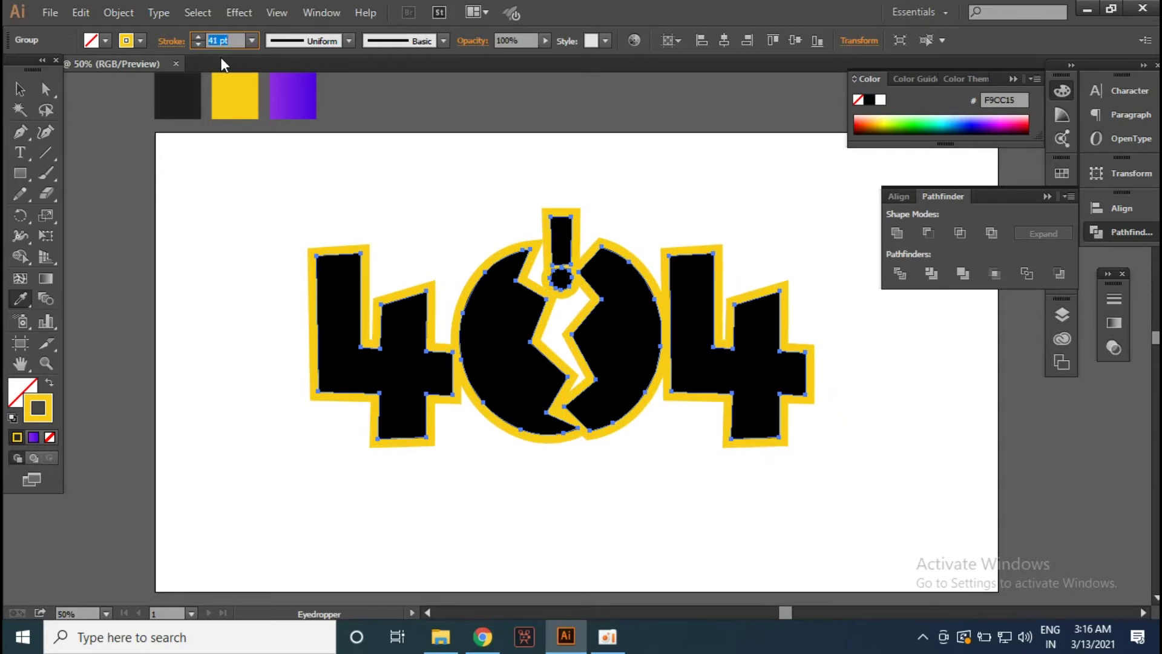
pyautogui.press('Down')
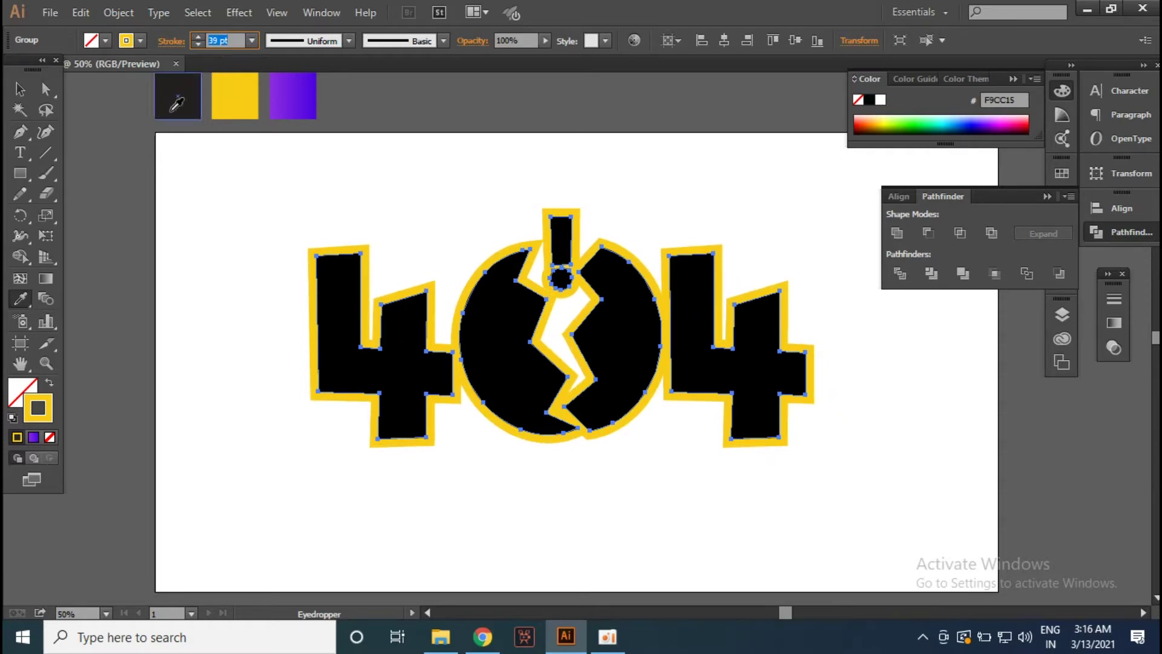
# Step: Try a white fill on the 404 group, then undo it to keep black
pyautogui.click(20, 89)
pyautogui.click(389, 454)
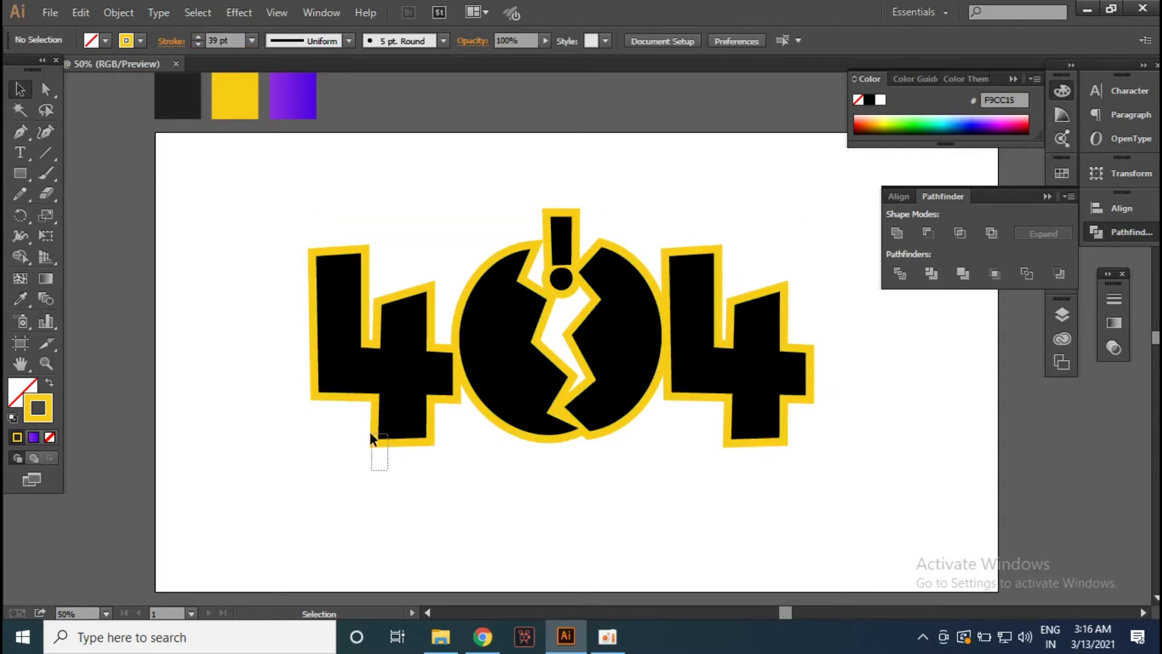
pyautogui.click(371, 433)
pyautogui.doubleClick(23, 393)
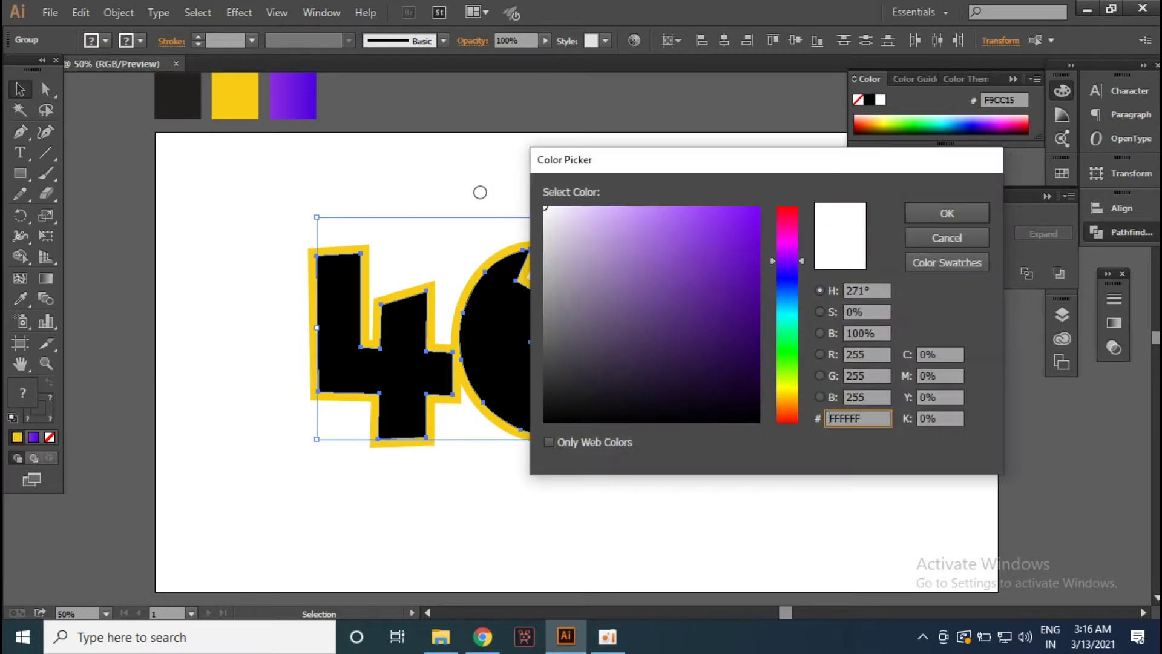
pyautogui.click(946, 208)
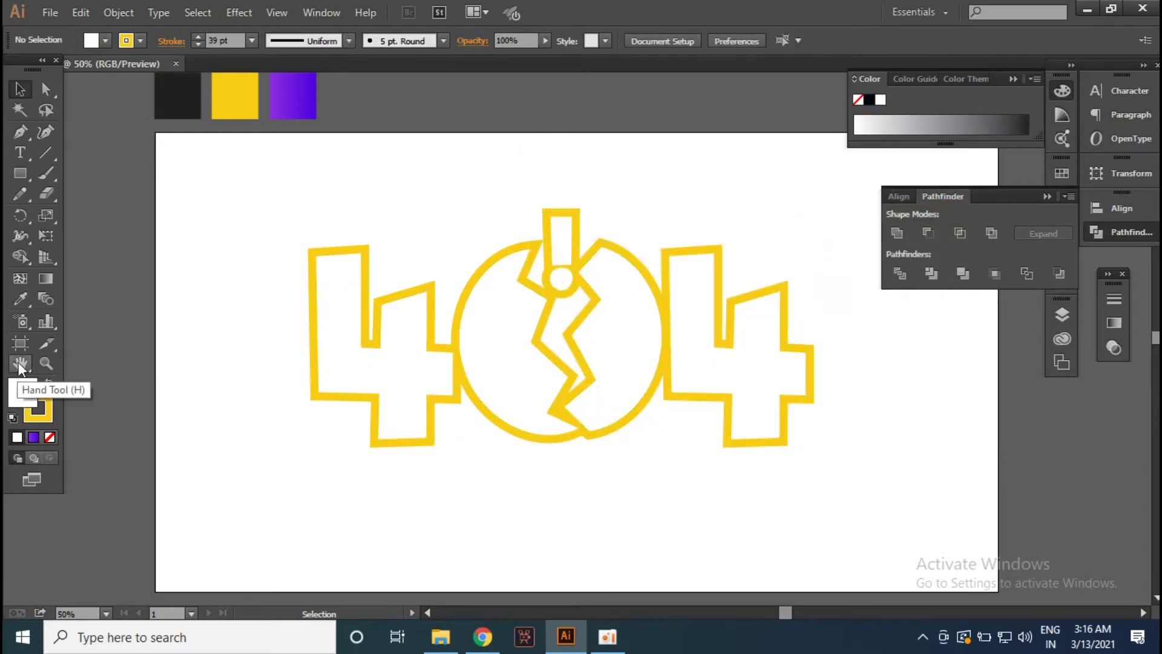
pyautogui.hotkey('ctrl', 'z')
pyautogui.click(323, 480)
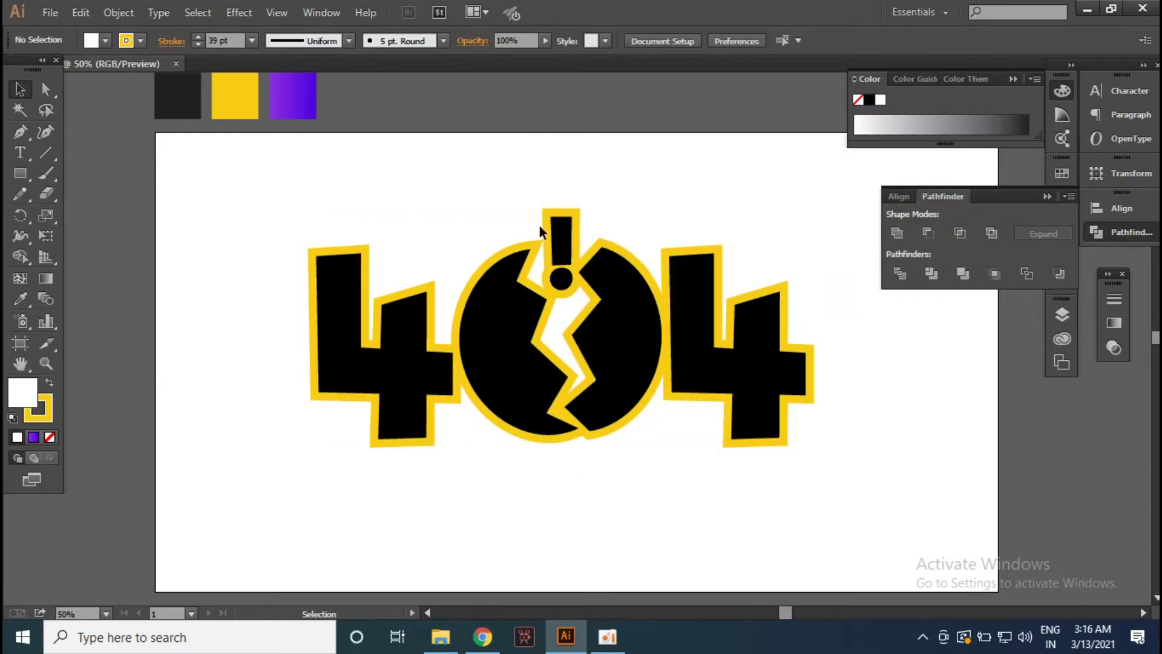
pyautogui.click(631, 401)
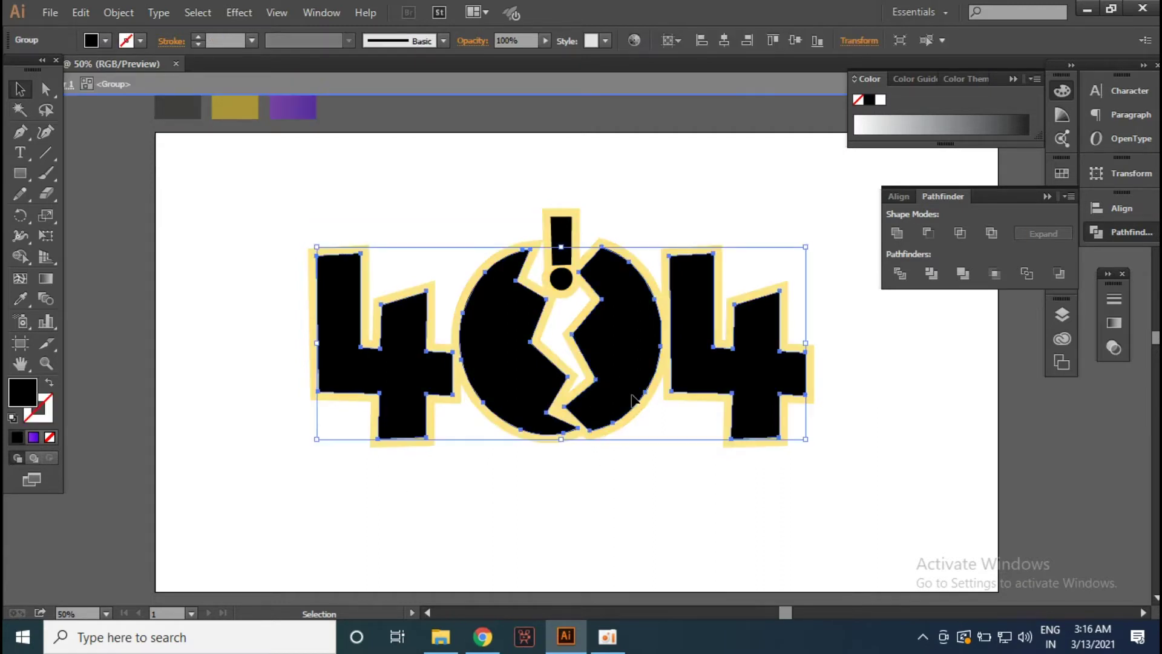
# Step: Switch to Direct Selection and leave the isolated 404 group
pyautogui.doubleClick(632, 401)
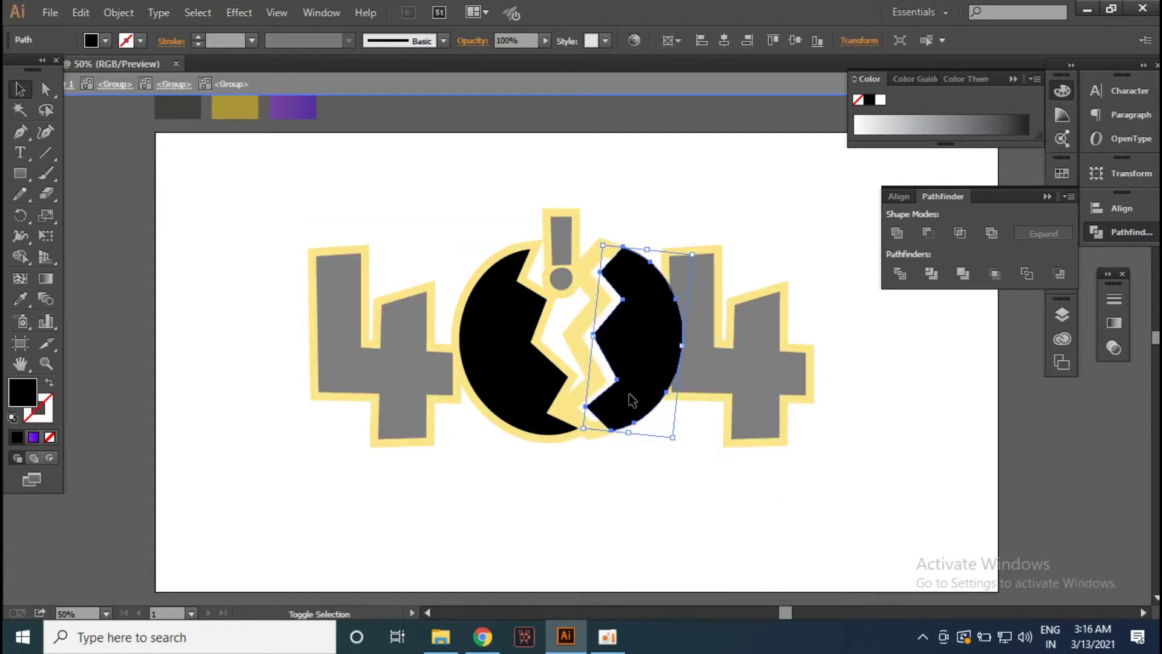
pyautogui.press('a')
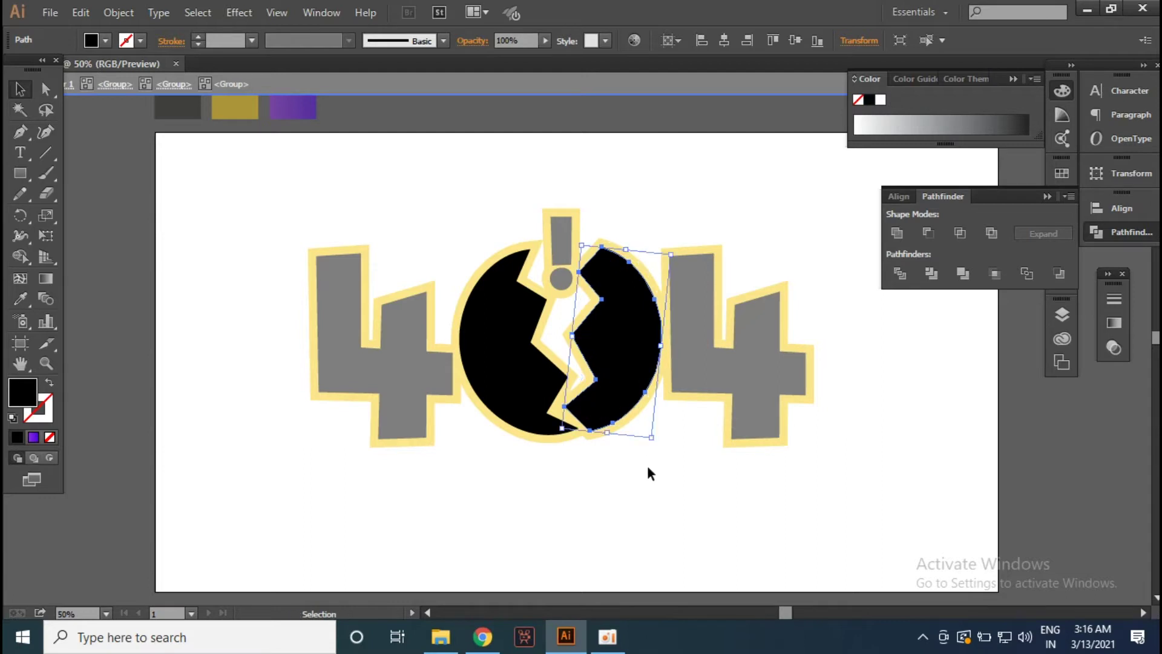
pyautogui.doubleClick(635, 453)
pyautogui.click(602, 384)
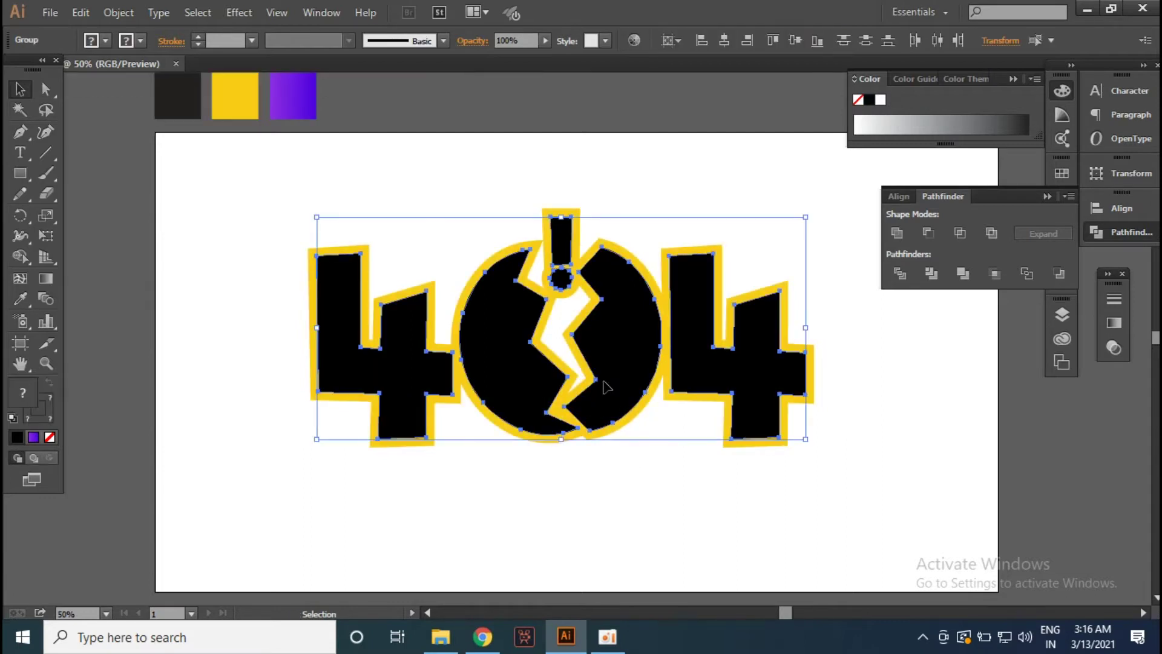
pyautogui.click(630, 445)
pyautogui.click(616, 384)
pyautogui.click(630, 485)
# Step: Select each half of the cracked 0 and rotate the left half counter-clockwise
pyautogui.click(610, 402)
pyautogui.moveTo(636, 480); pyautogui.dragTo(608, 371)
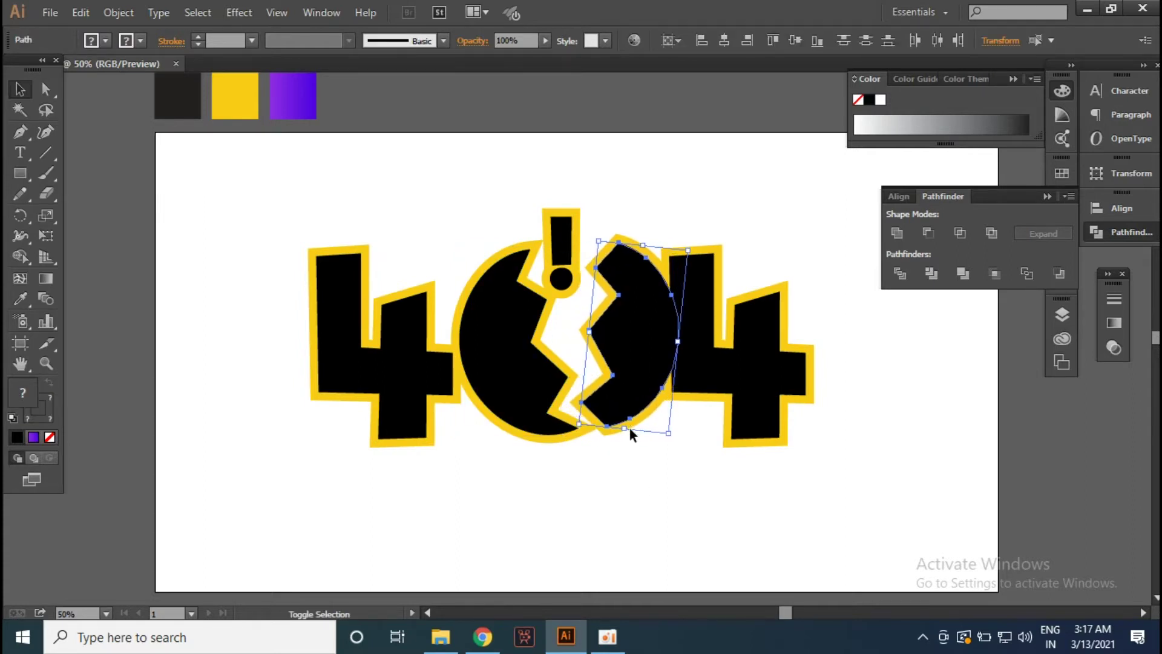
pyautogui.click(529, 499)
pyautogui.click(513, 396)
pyautogui.moveTo(484, 459); pyautogui.dragTo(524, 457)
pyautogui.click(730, 364)
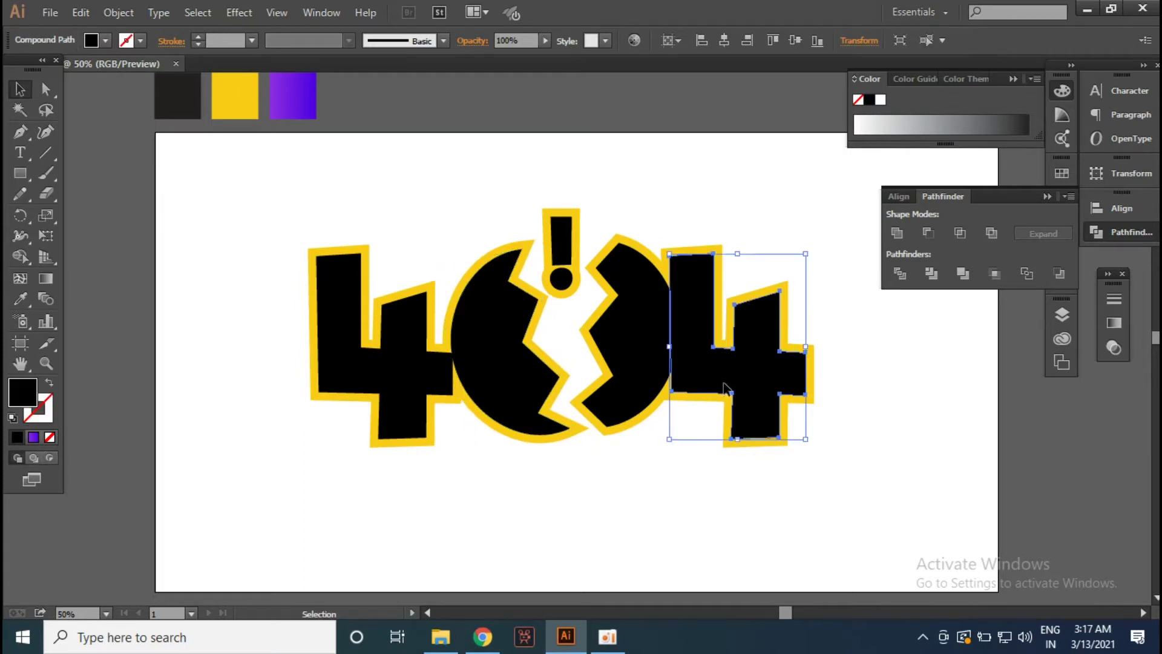
# Step: Move the right 4 further right and the left 4 left, nudging twice with Shift+Left
pyautogui.moveTo(720, 366); pyautogui.dragTo(742, 371)
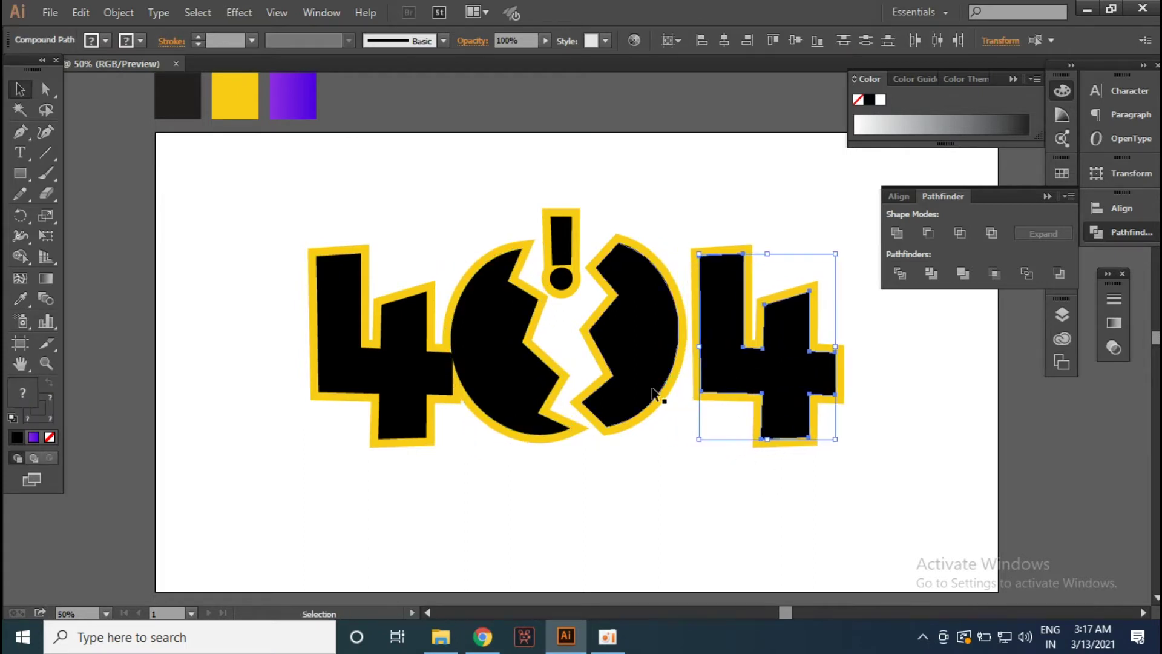
pyautogui.click(356, 342)
pyautogui.moveTo(369, 347); pyautogui.dragTo(360, 347)
pyautogui.hotkey('shift', 'Left')
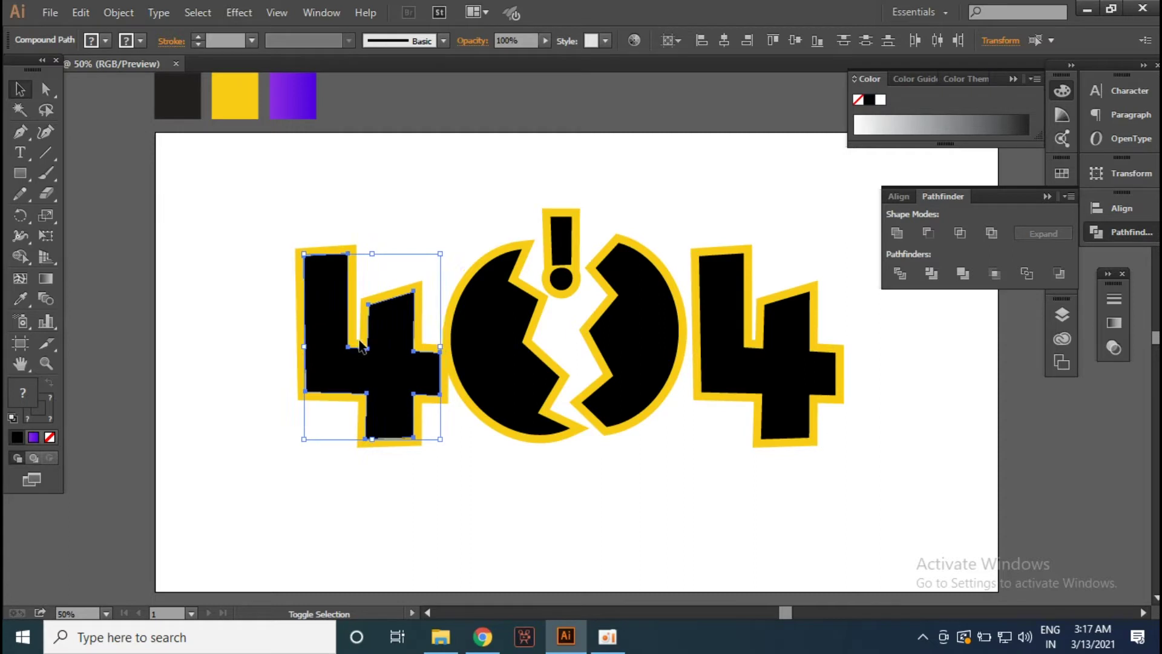
pyautogui.hotkey('shift', 'Left')
pyautogui.hotkey('shift', 'Left')
# Step: Nudge the right 4 slightly left and reselect the left 4's compound path
pyautogui.click(692, 435)
pyautogui.click(745, 337)
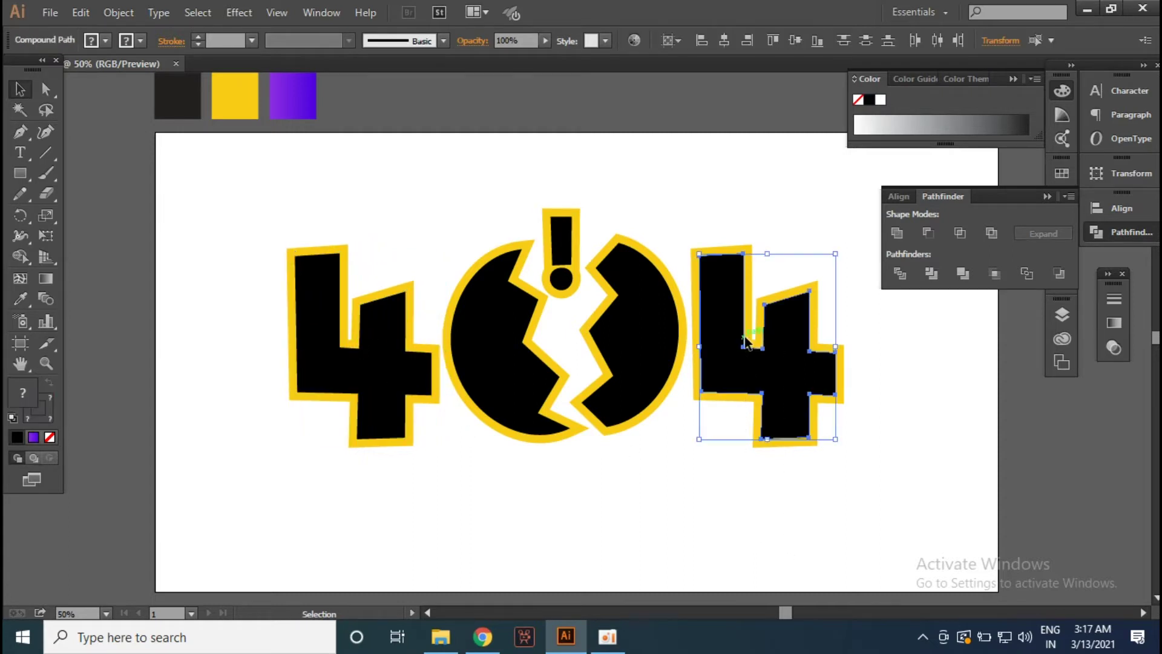
pyautogui.hotkey('shift', 'Left')
pyautogui.click(693, 530)
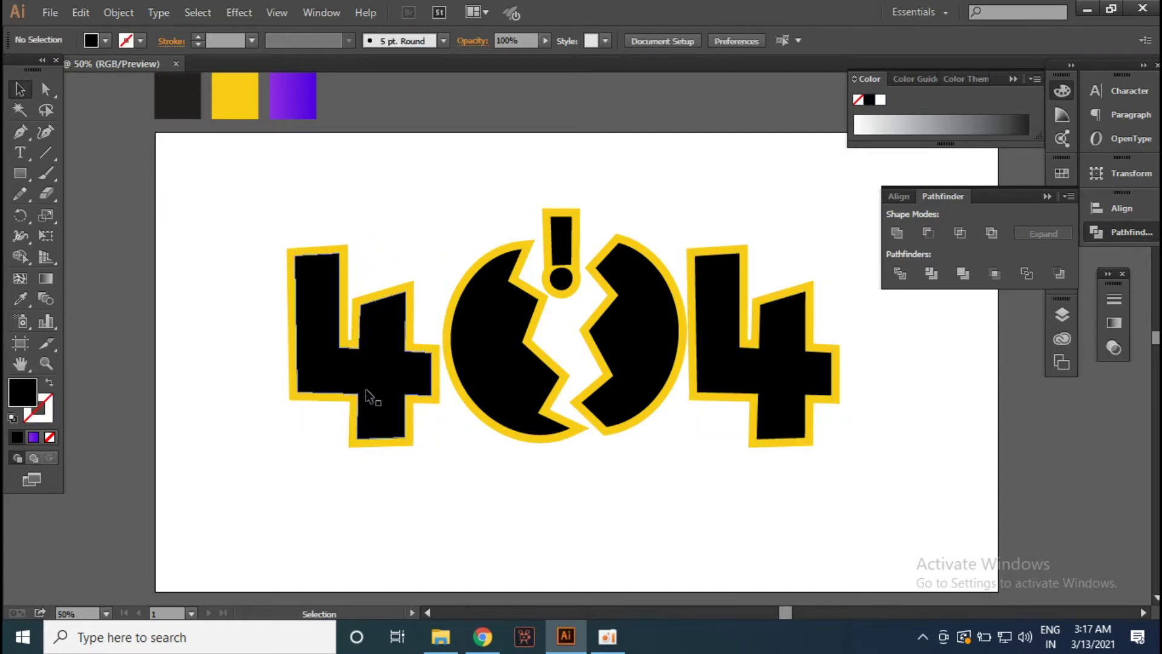
pyautogui.moveTo(423, 474); pyautogui.dragTo(377, 400)
pyautogui.keyDown('shift'); pyautogui.click(376, 369); pyautogui.keyUp('shift')
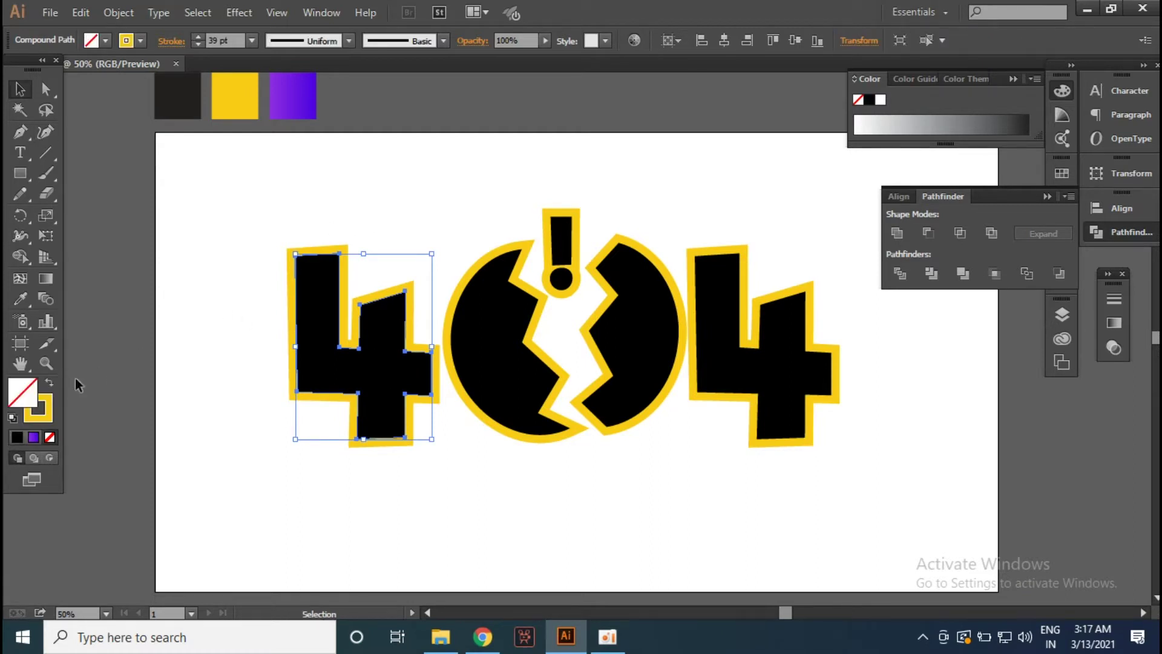
# Step: Give the left 4 a black fill with a yellow stroke
pyautogui.click(17, 437)
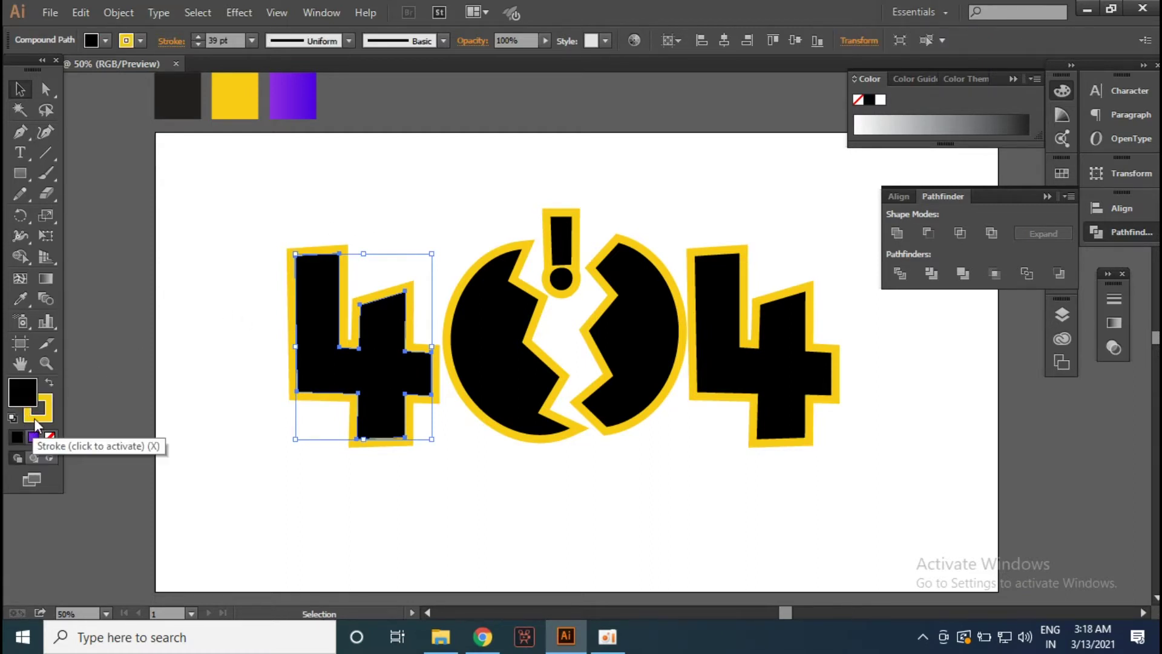
pyautogui.press('i')
pyautogui.click(239, 99)
pyautogui.hotkey('ctrl', 'z')
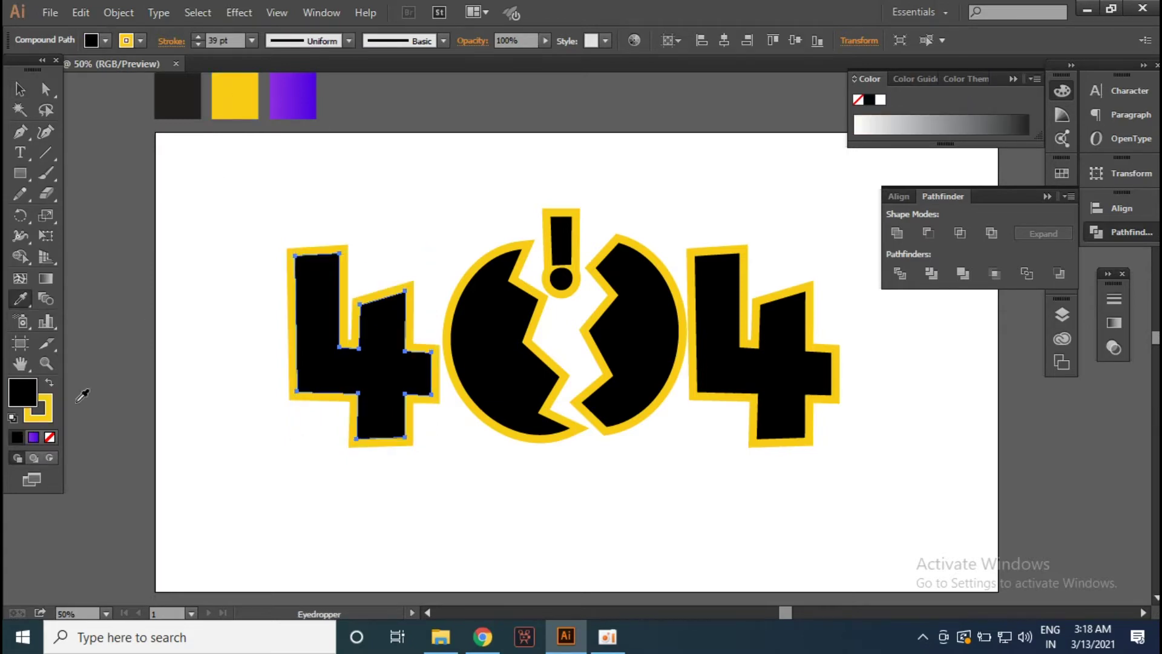
pyautogui.click(49, 385)
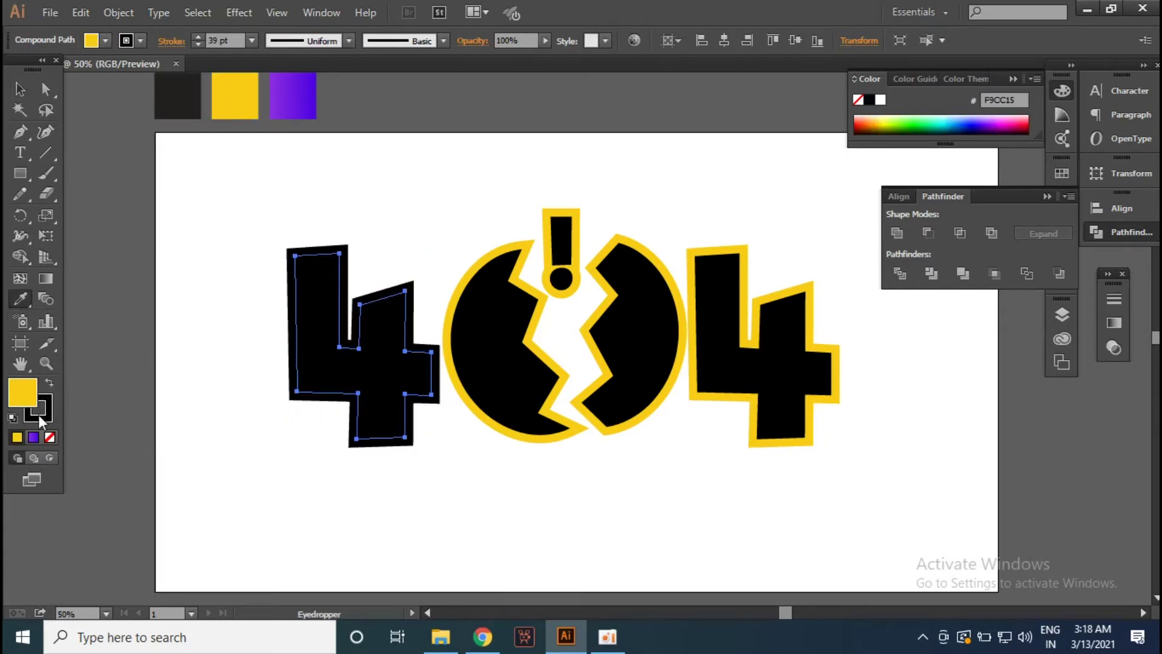
pyautogui.click(37, 414)
pyautogui.click(49, 383)
pyautogui.press('v')
pyautogui.click(313, 225)
# Step: Apply Object > Path > Outline Stroke to the left 4, turning it into a group
pyautogui.click(317, 273)
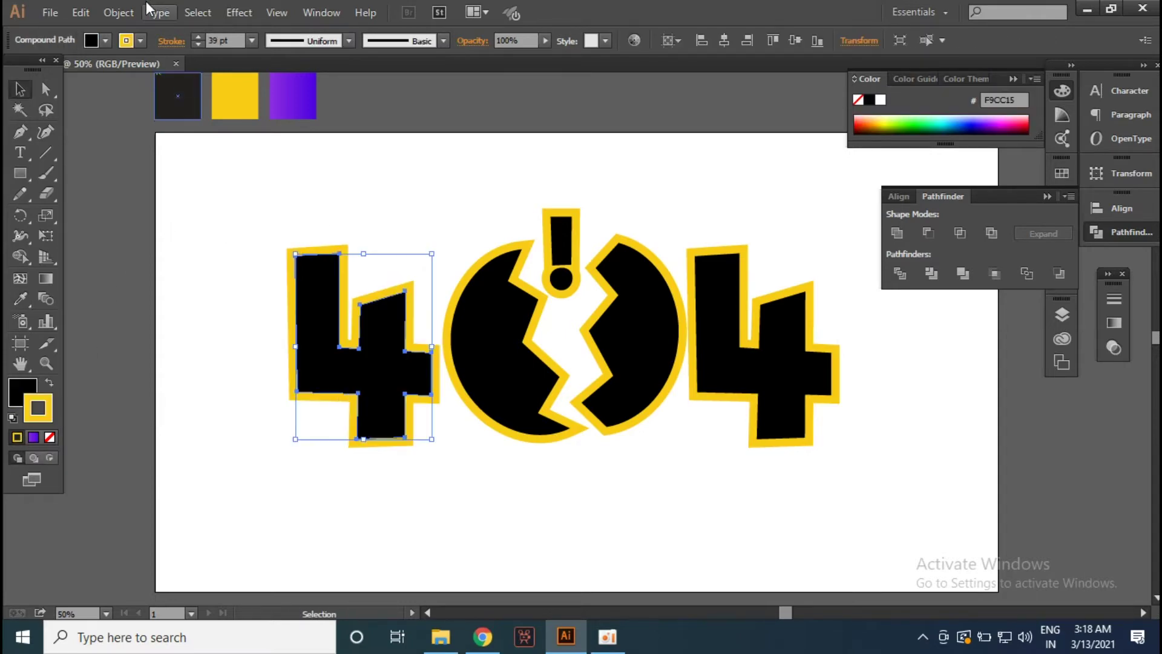
pyautogui.click(119, 12)
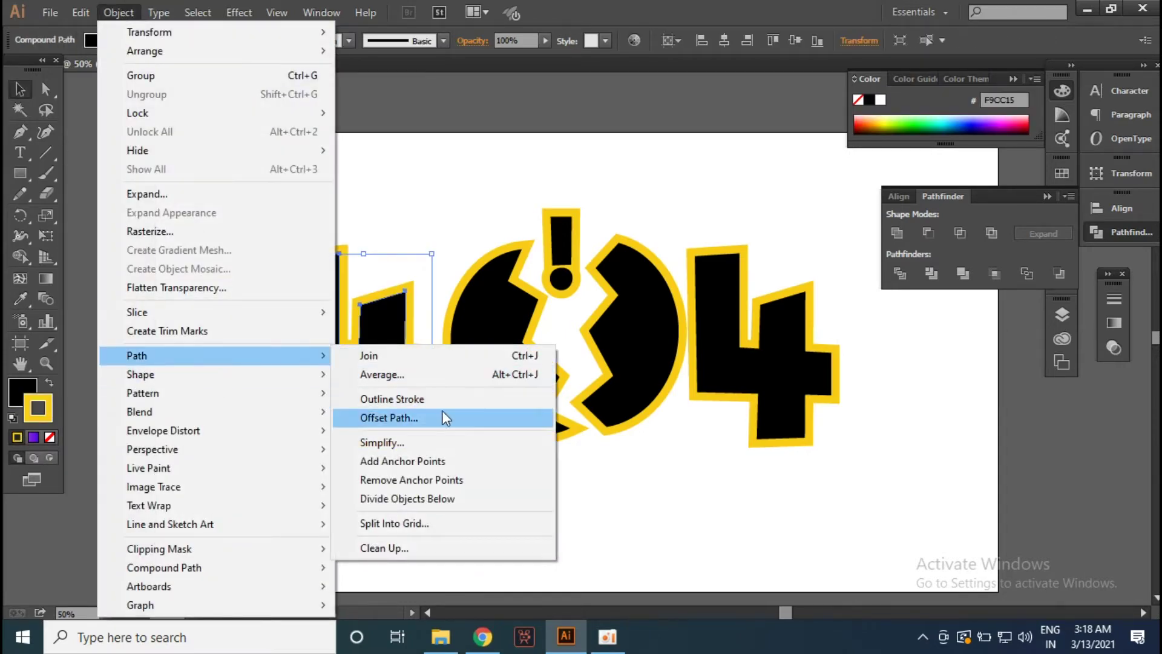
pyautogui.click(448, 399)
pyautogui.click(393, 529)
pyautogui.click(375, 387)
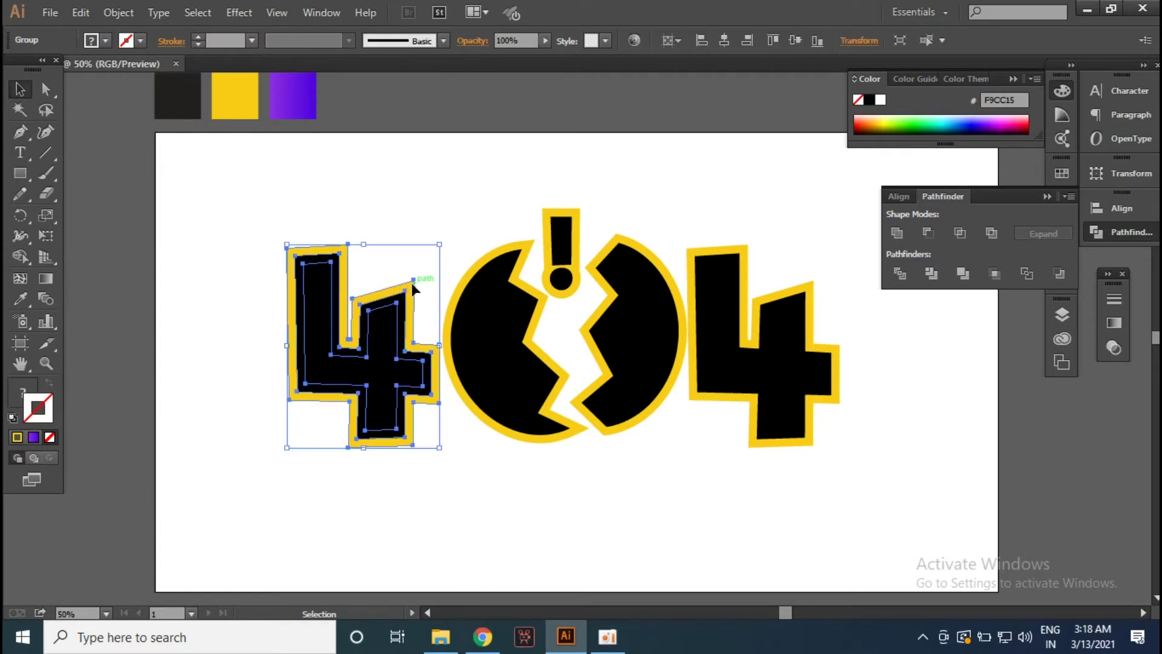
pyautogui.click(447, 268)
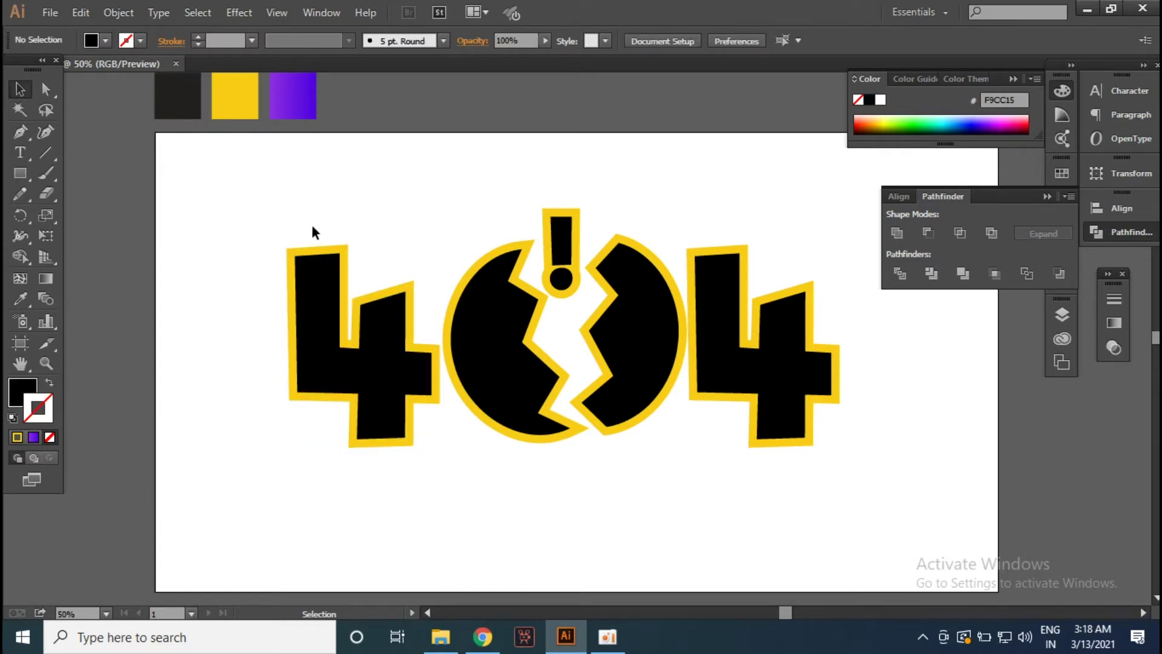
# Step: Reposition the left 4, undoing its shift to the right
pyautogui.press('p')
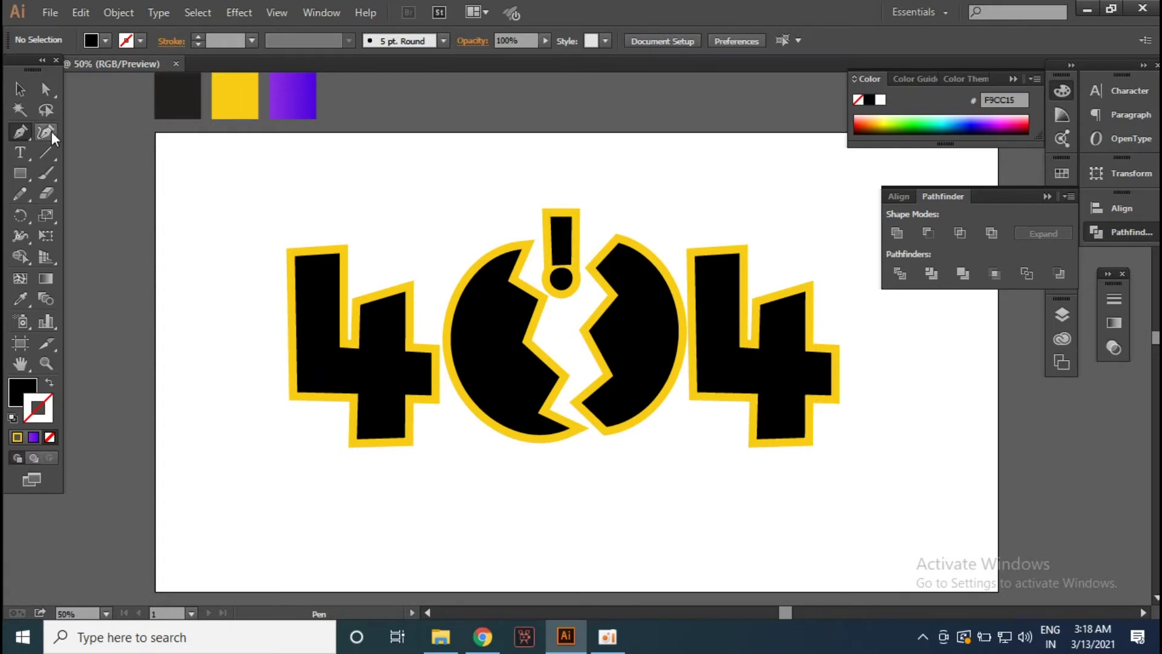
pyautogui.moveTo(257, 237); pyautogui.dragTo(422, 478)
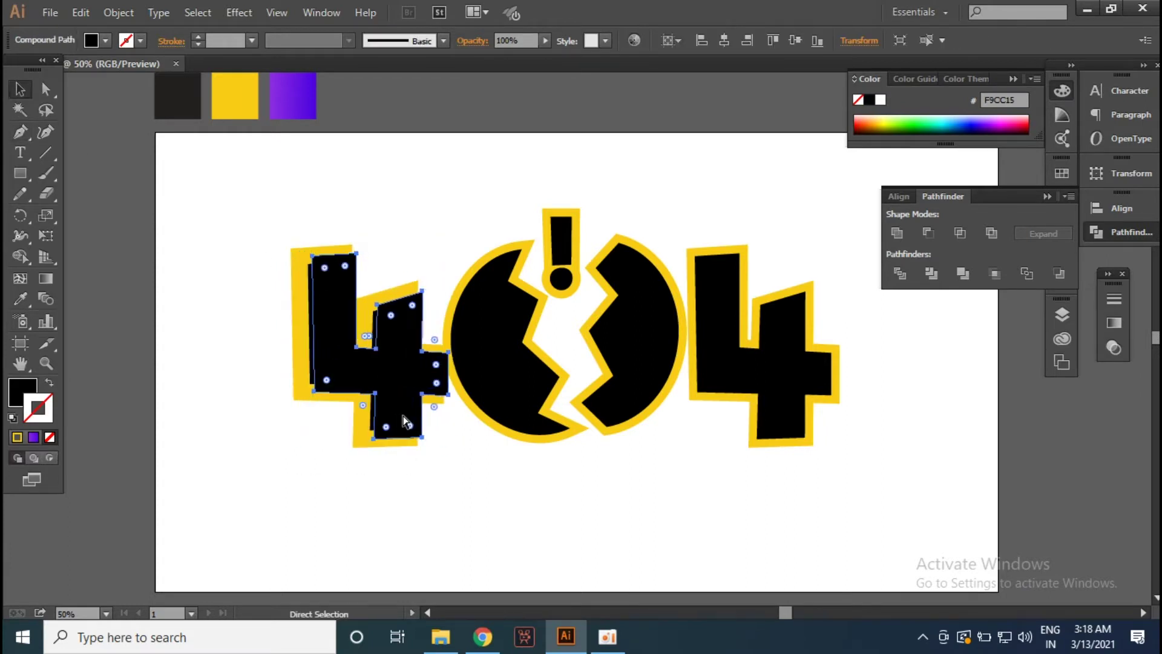
pyautogui.moveTo(379, 356); pyautogui.dragTo(405, 357)
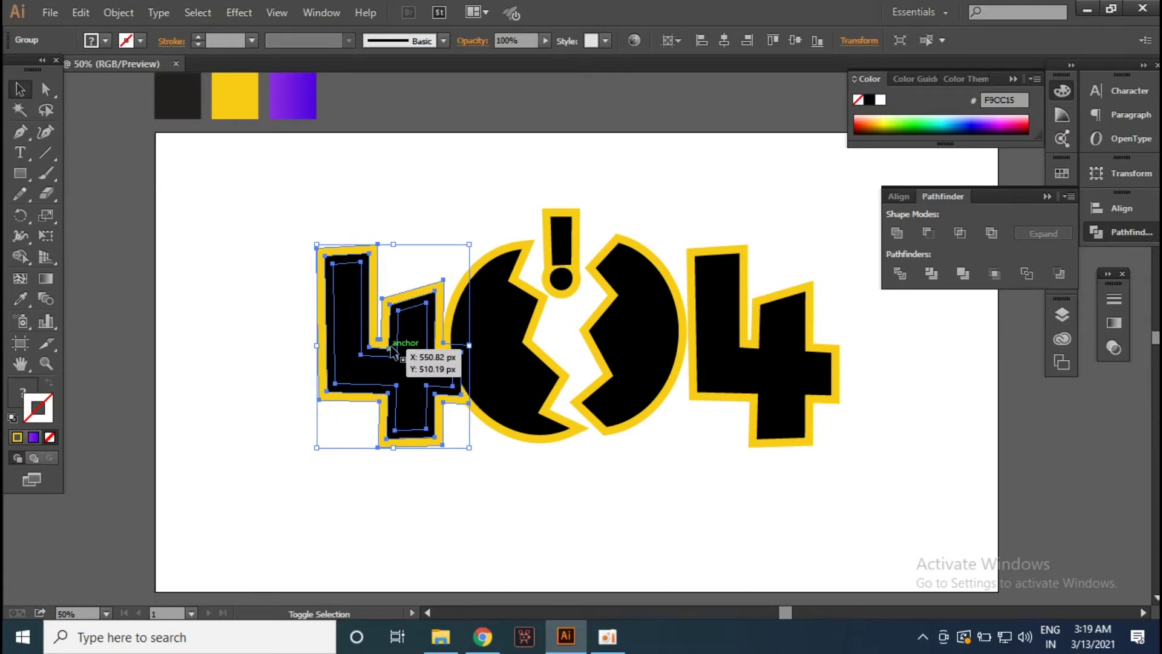
pyautogui.click(805, 232)
pyautogui.moveTo(415, 451); pyautogui.dragTo(412, 436)
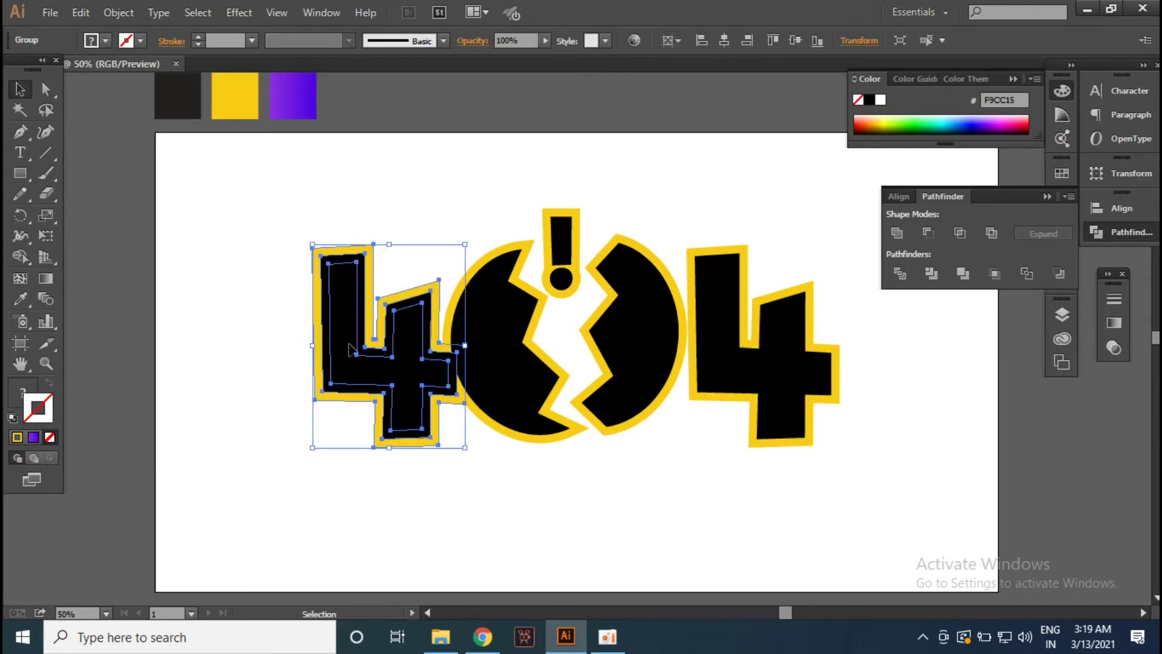
pyautogui.click(536, 494)
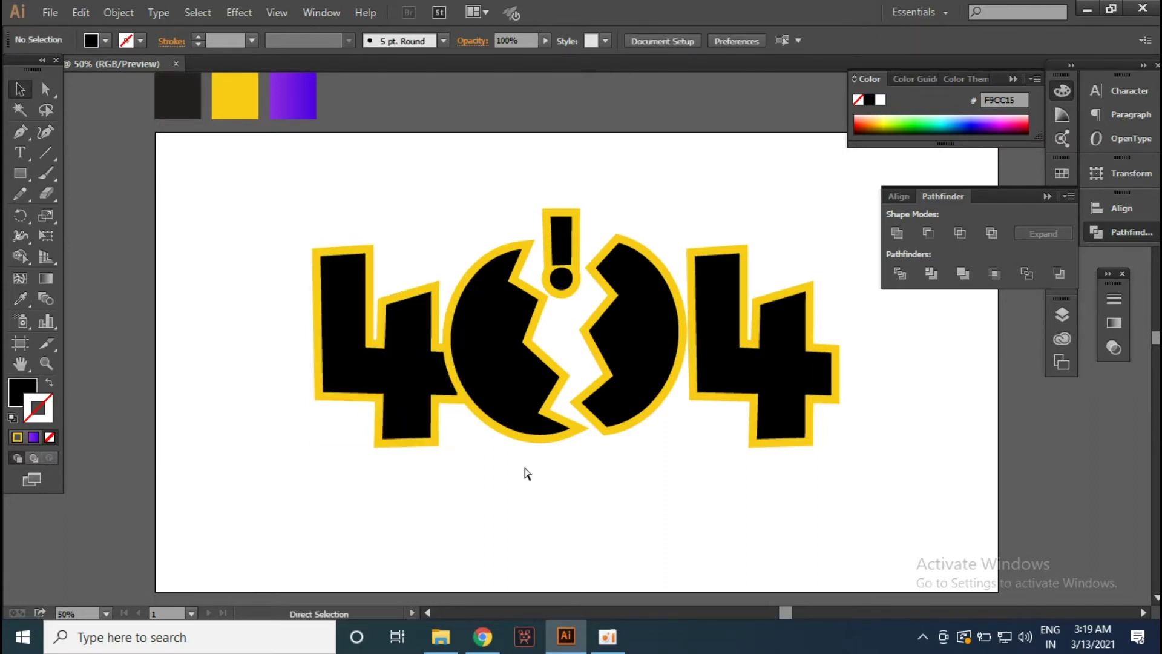
pyautogui.hotkey('ctrl', 'z')
pyautogui.hotkey('ctrl', 'z')
pyautogui.hotkey('ctrl', 'z')
pyautogui.hotkey('ctrl', 'z')
pyautogui.hotkey('ctrl', 'z')
pyautogui.hotkey('ctrl', 'z')
pyautogui.hotkey('ctrl', 'z')
pyautogui.hotkey('ctrl', 'z')
pyautogui.hotkey('ctrl', 'z')
pyautogui.hotkey('ctrl', 'z')
pyautogui.hotkey('ctrl', 'z')
pyautogui.hotkey('ctrl', 'z')
# Step: Start a Pen path from the top of the left 4 toward the top of the cracked 0
pyautogui.click(20, 131)
pyautogui.click(319, 285)
pyautogui.click(370, 311)
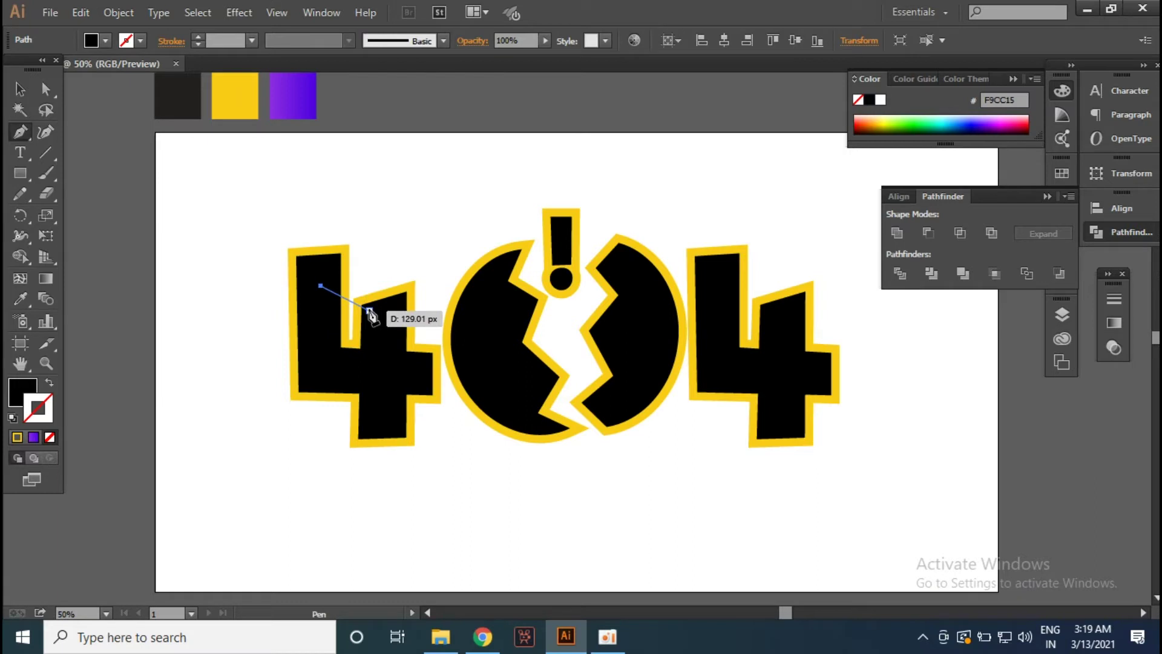
pyautogui.click(419, 290)
pyautogui.click(491, 279)
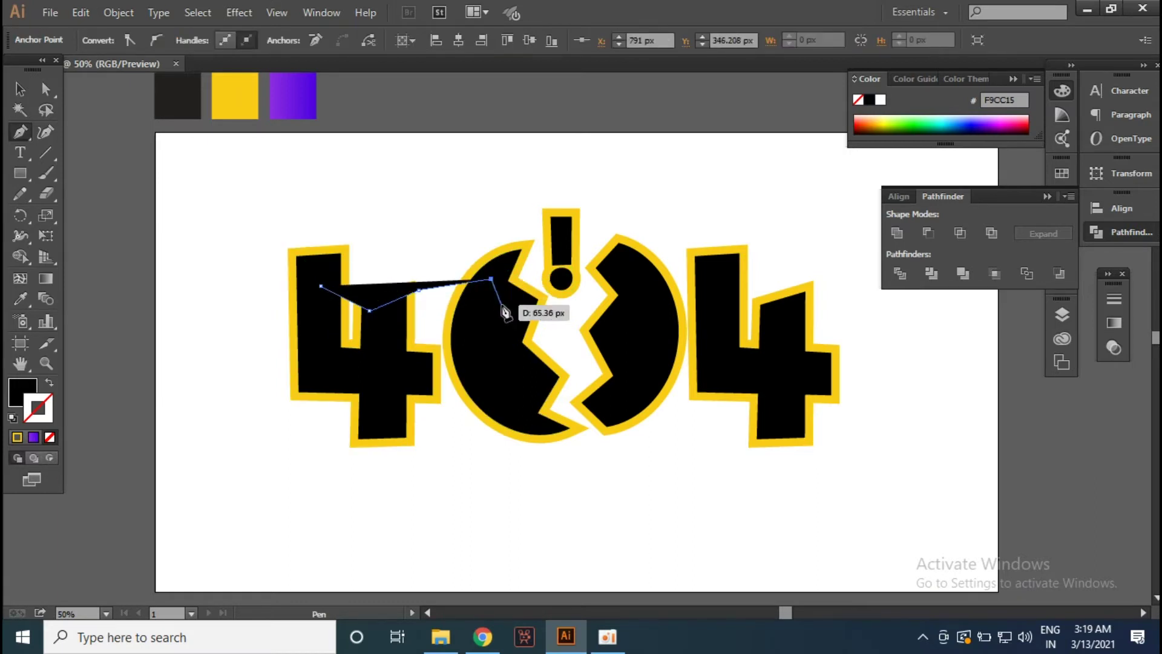
# Step: Continue the Pen path across the top of the 0 and around the right 4
pyautogui.click(528, 244)
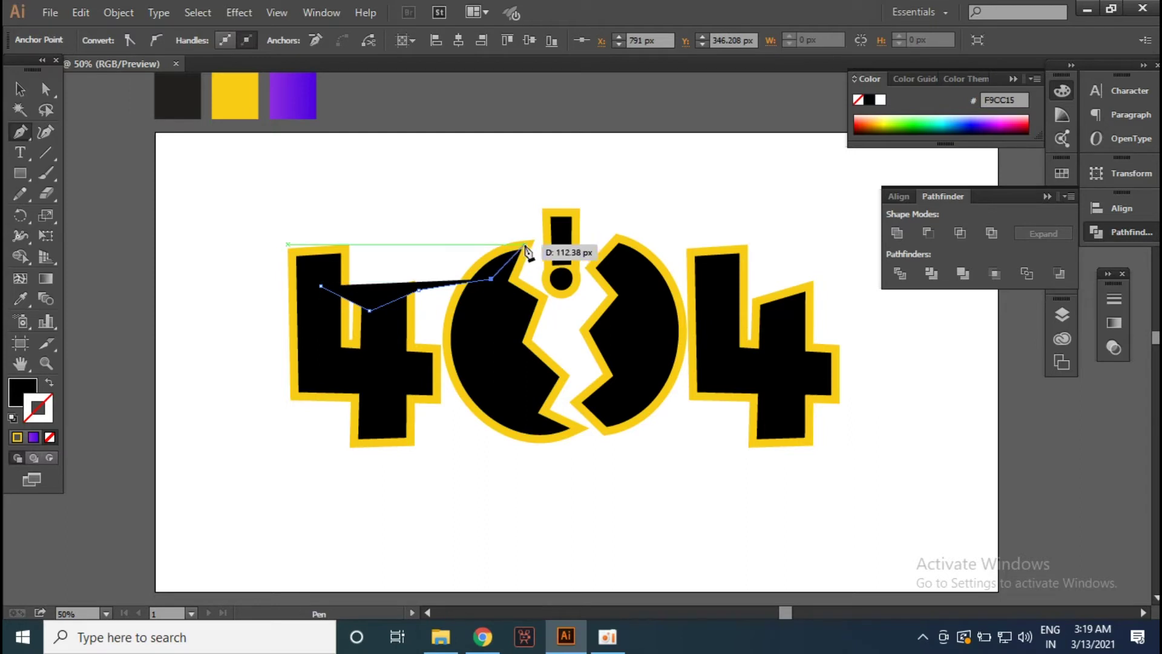
pyautogui.click(618, 242)
pyautogui.click(678, 316)
pyautogui.click(696, 307)
pyautogui.click(729, 268)
pyautogui.click(744, 334)
pyautogui.click(739, 301)
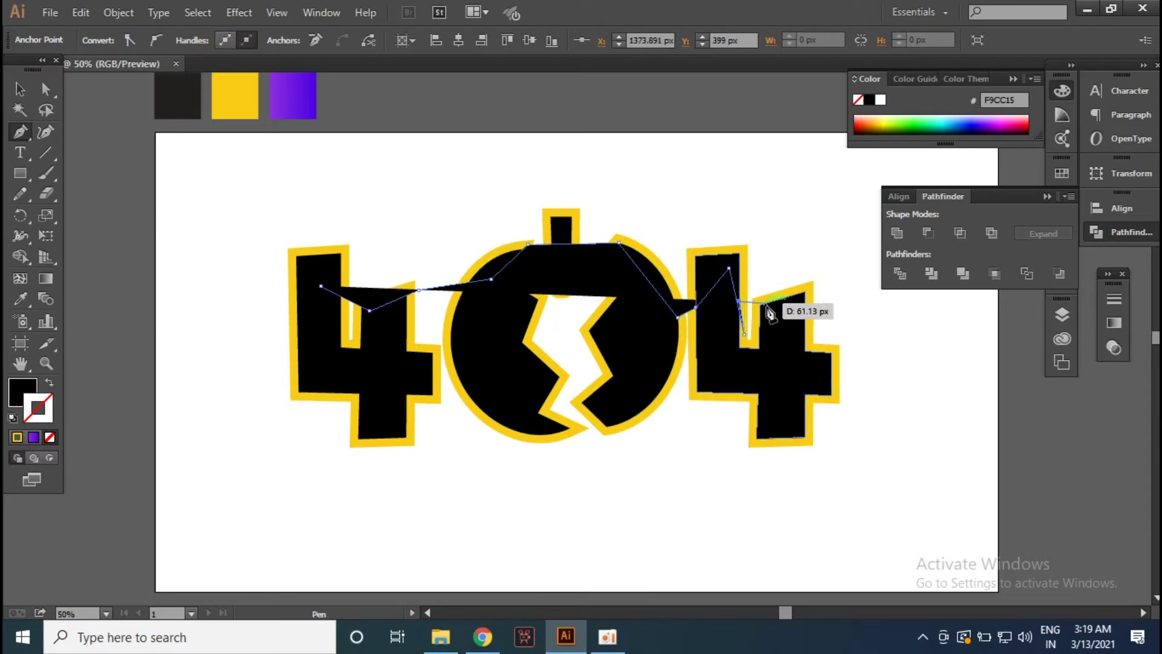
pyautogui.click(776, 369)
# Step: Run the path along the bottom of the 0 and left 4, closing the filler shape
pyautogui.click(694, 406)
pyautogui.click(613, 433)
pyautogui.click(550, 435)
pyautogui.click(462, 382)
pyautogui.click(432, 403)
pyautogui.click(344, 381)
pyautogui.click(320, 380)
pyautogui.click(321, 285)
# Step: Send the filler shape behind the 404 with Ctrl+Shift+[, then delete it
pyautogui.click(20, 89)
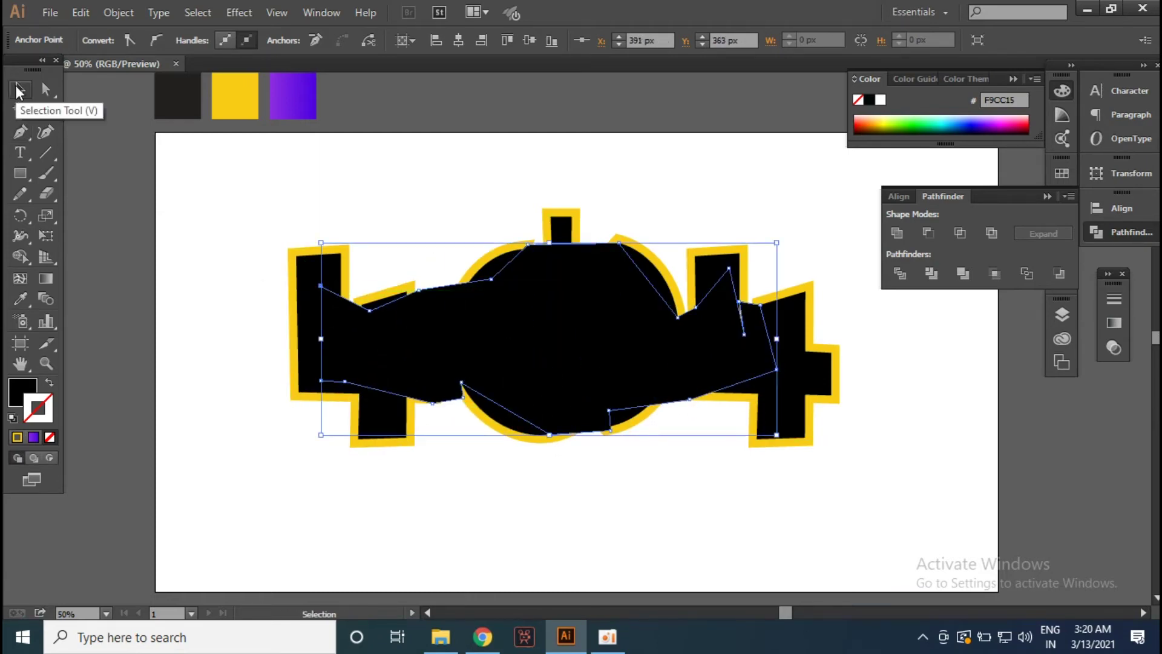
pyautogui.hotkey('ctrl', 'shift', '[')
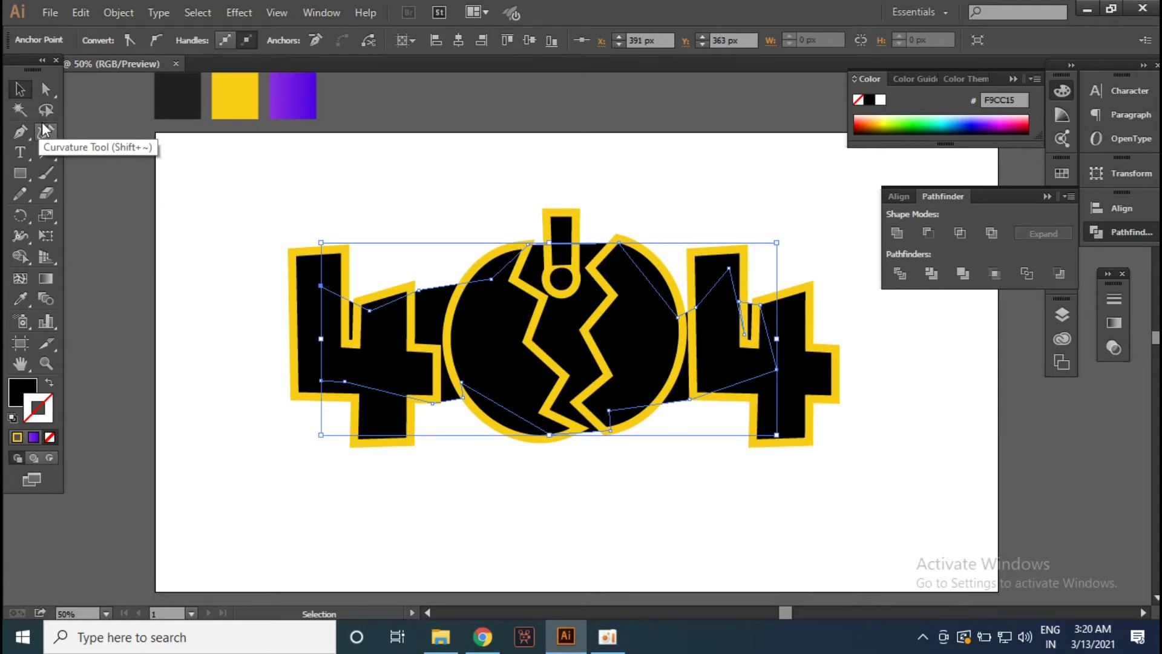
pyautogui.press('Delete')
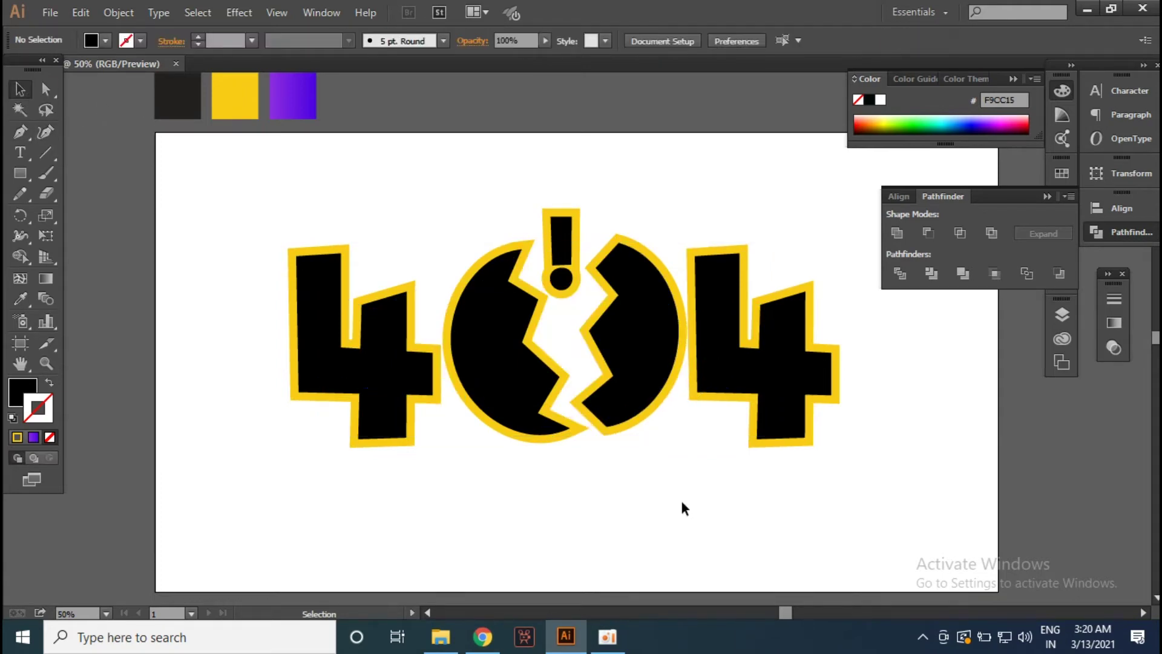
# Step: Isolate the left 4's compound path and give it a white fill
pyautogui.click(412, 439)
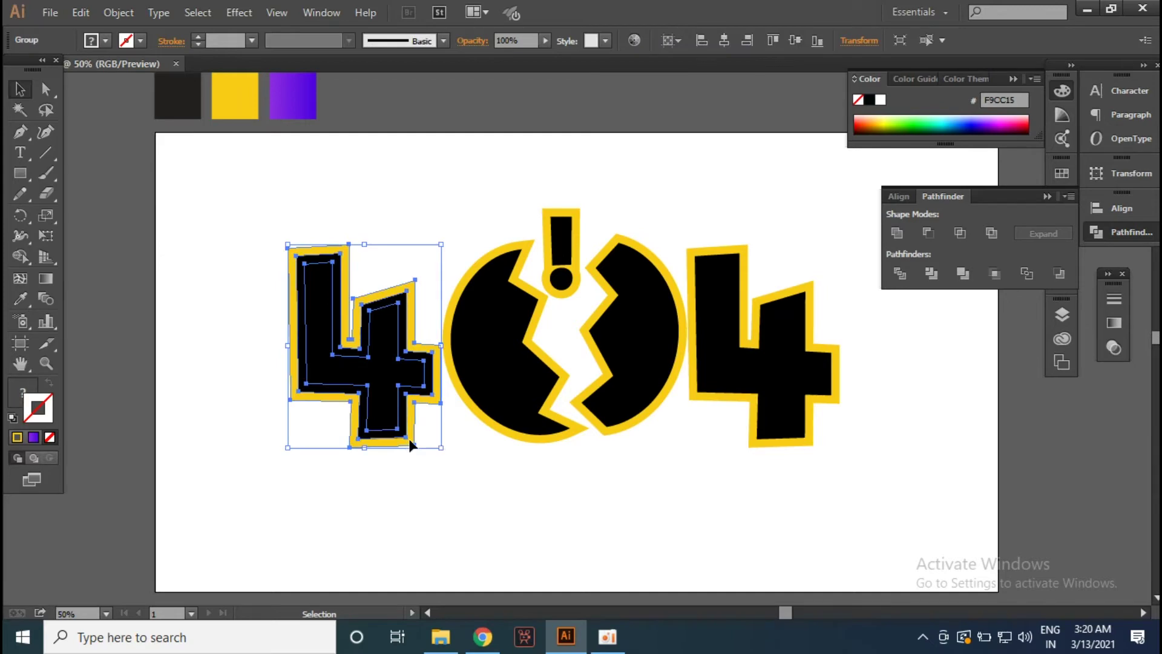
pyautogui.doubleClick(412, 438)
pyautogui.click(410, 437)
pyautogui.click(119, 12)
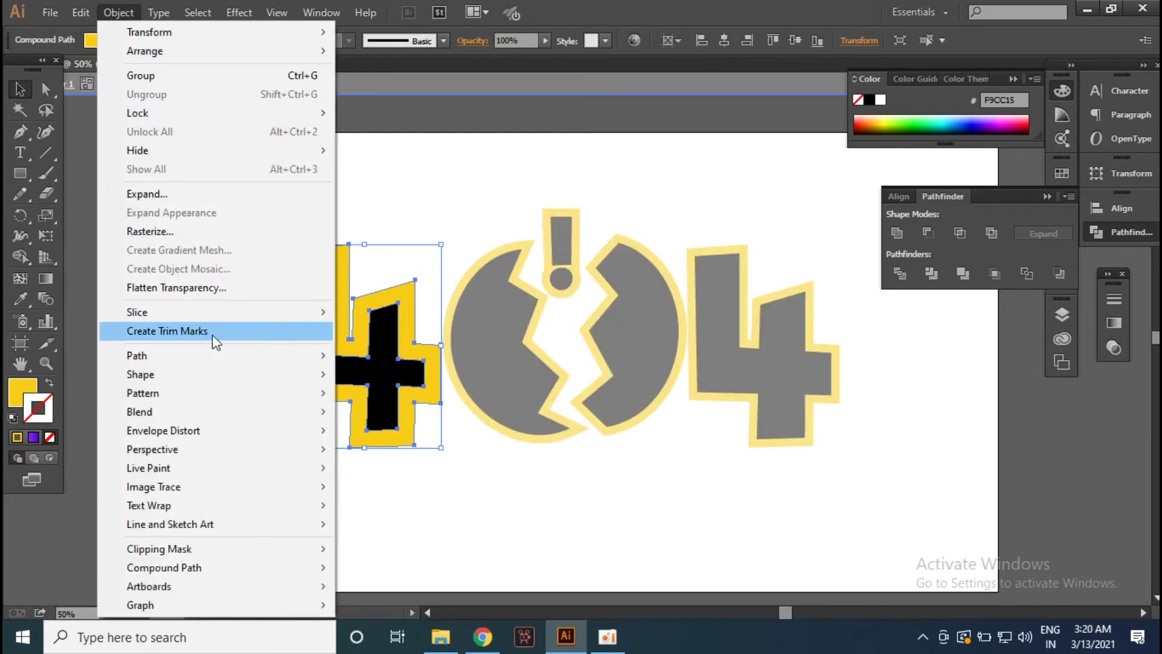
pyautogui.doubleClick(557, 484)
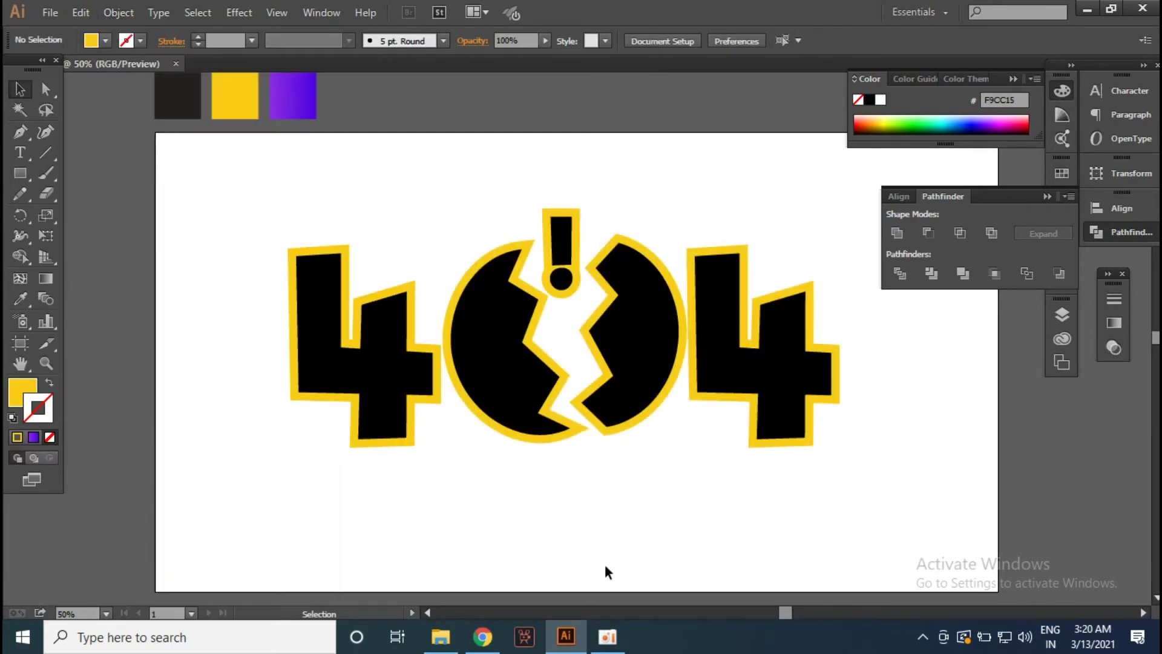
pyautogui.click(382, 369)
pyautogui.doubleClick(381, 367)
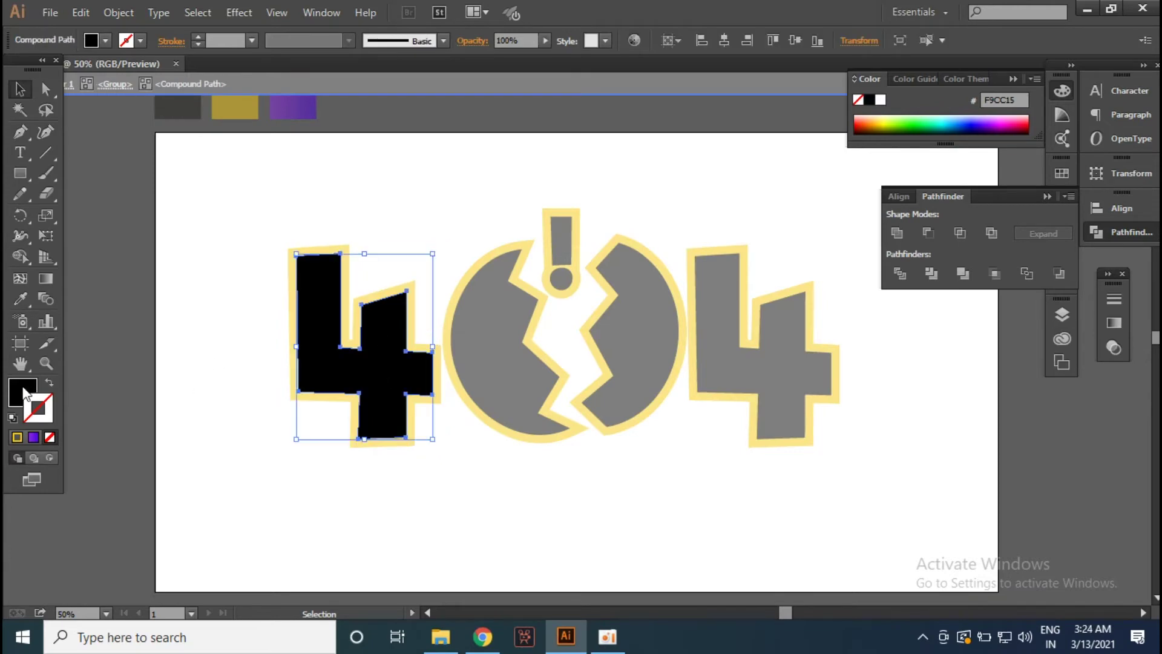
pyautogui.doubleClick(23, 393)
pyautogui.press('Return')
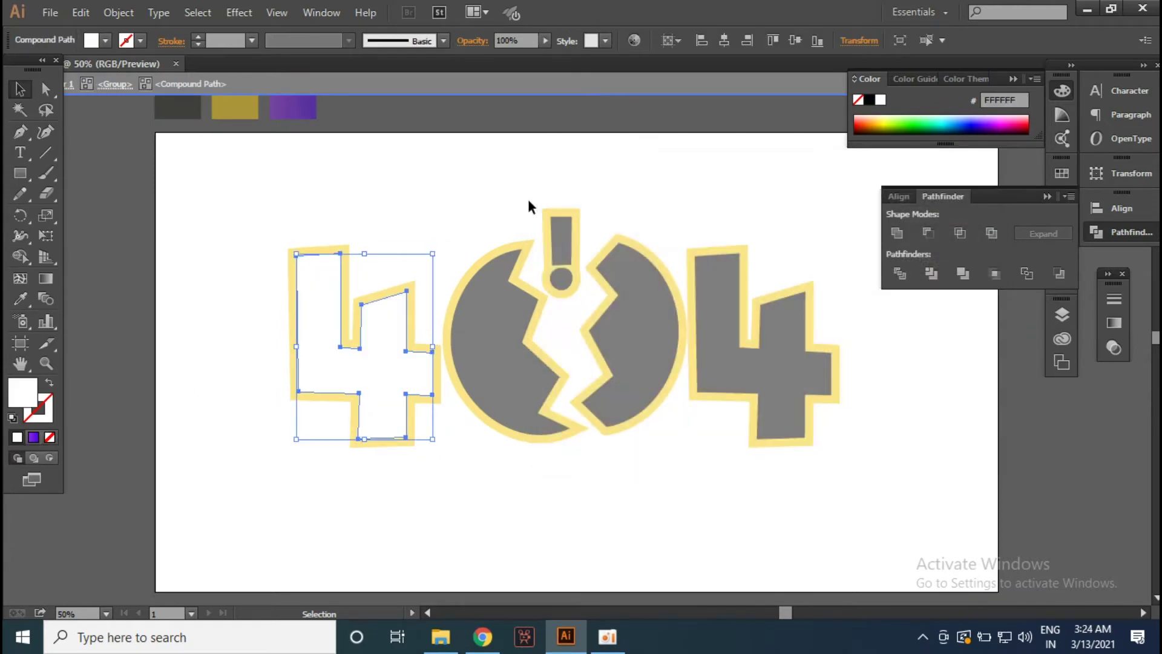
pyautogui.doubleClick(507, 475)
# Step: Set the fill of the left 4's inner path to black (000000)
pyautogui.click(440, 407)
pyautogui.doubleClick(440, 407)
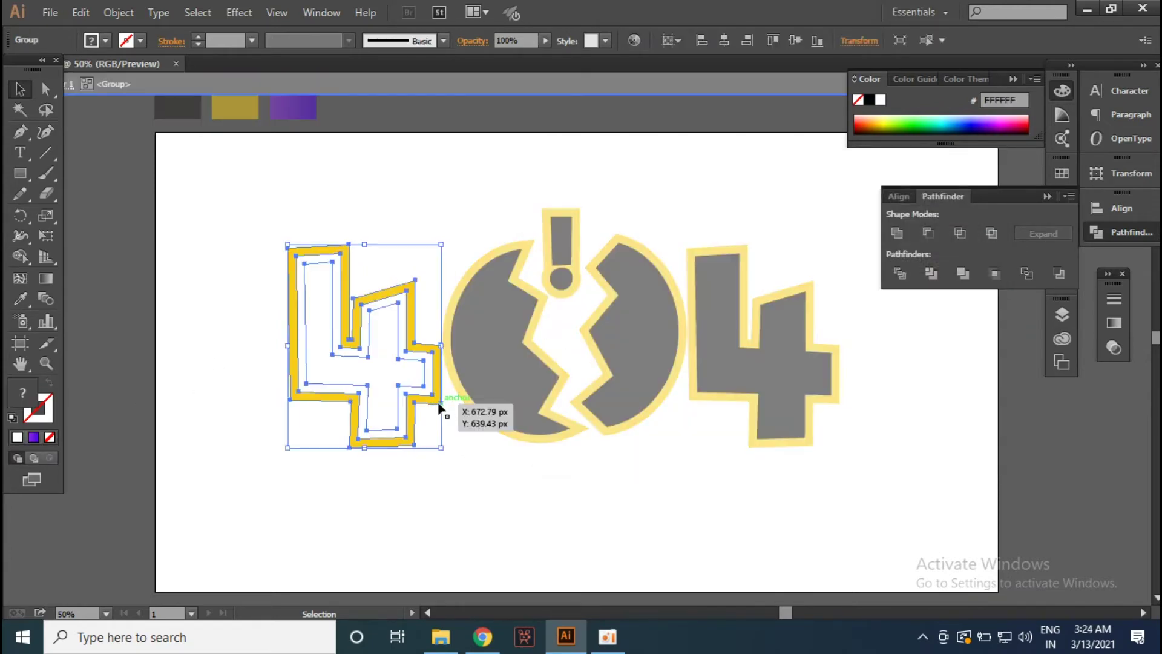
pyautogui.click(335, 372)
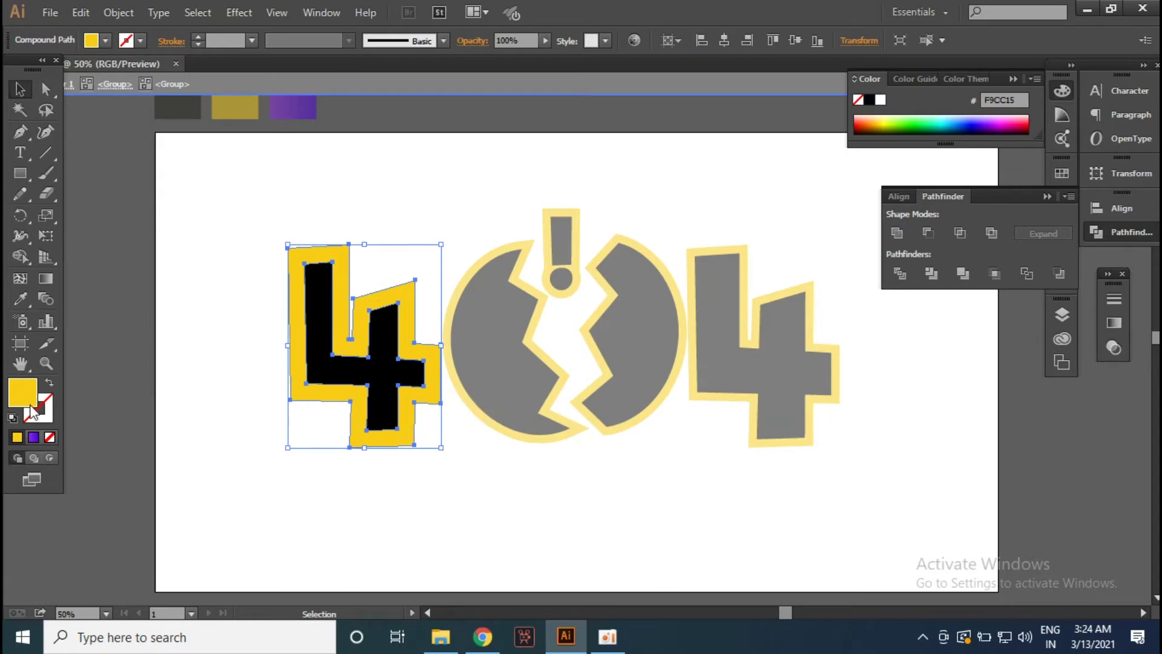
pyautogui.doubleClick(23, 393)
pyautogui.write('000000')
pyautogui.press('Return')
pyautogui.doubleClick(632, 437)
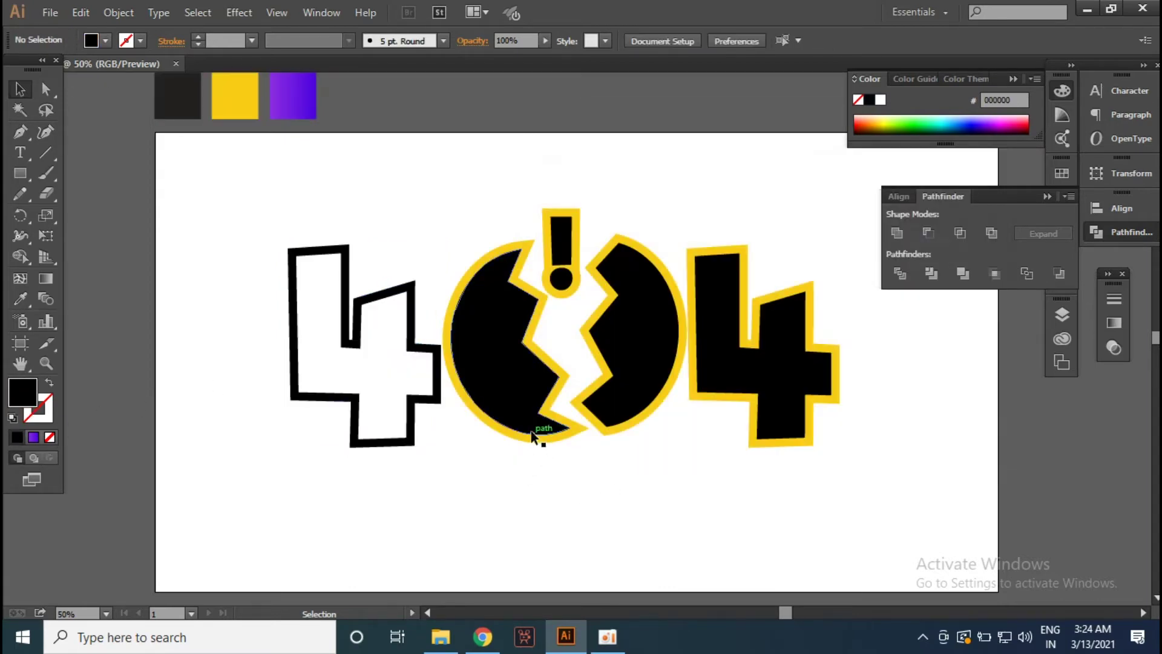
# Step: Fill both halves of the broken 0 and the right 4 with white (ffffff)
pyautogui.click(554, 440)
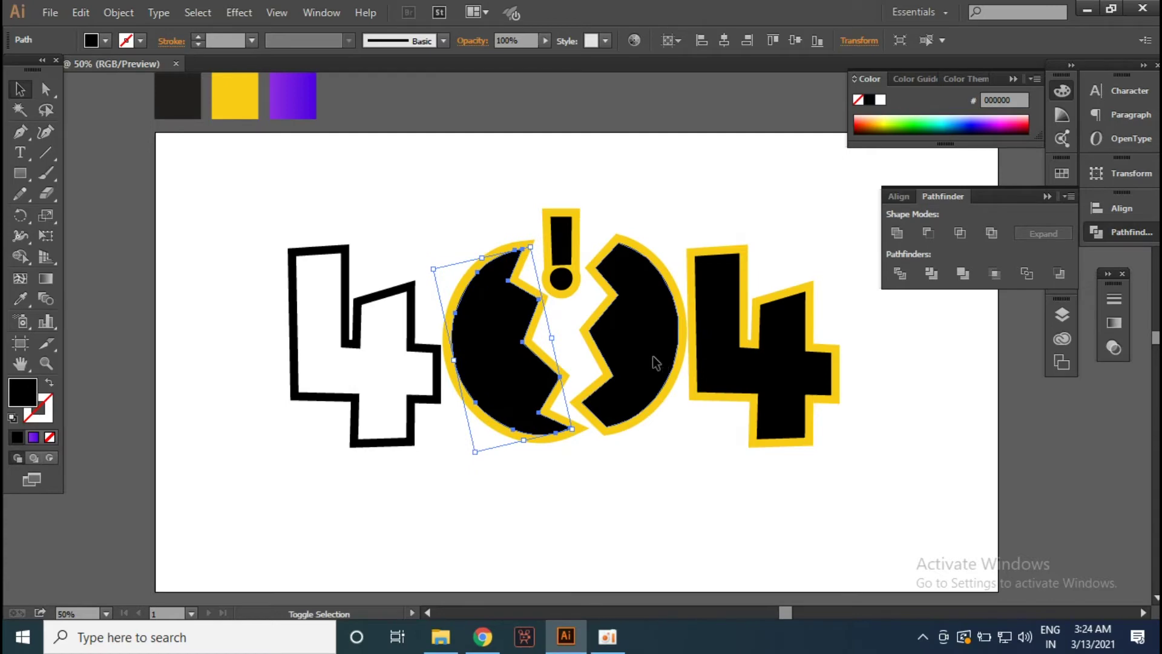
pyautogui.keyDown('shift'); pyautogui.click(653, 356); pyautogui.keyUp('shift')
pyautogui.keyDown('shift'); pyautogui.click(747, 379); pyautogui.keyUp('shift')
pyautogui.doubleClick(23, 392)
pyautogui.write('ffffff')
pyautogui.click(947, 212)
# Step: Select the left half of the 0 together with the other yellow-bordered pieces
pyautogui.click(579, 430)
pyautogui.click(577, 392)
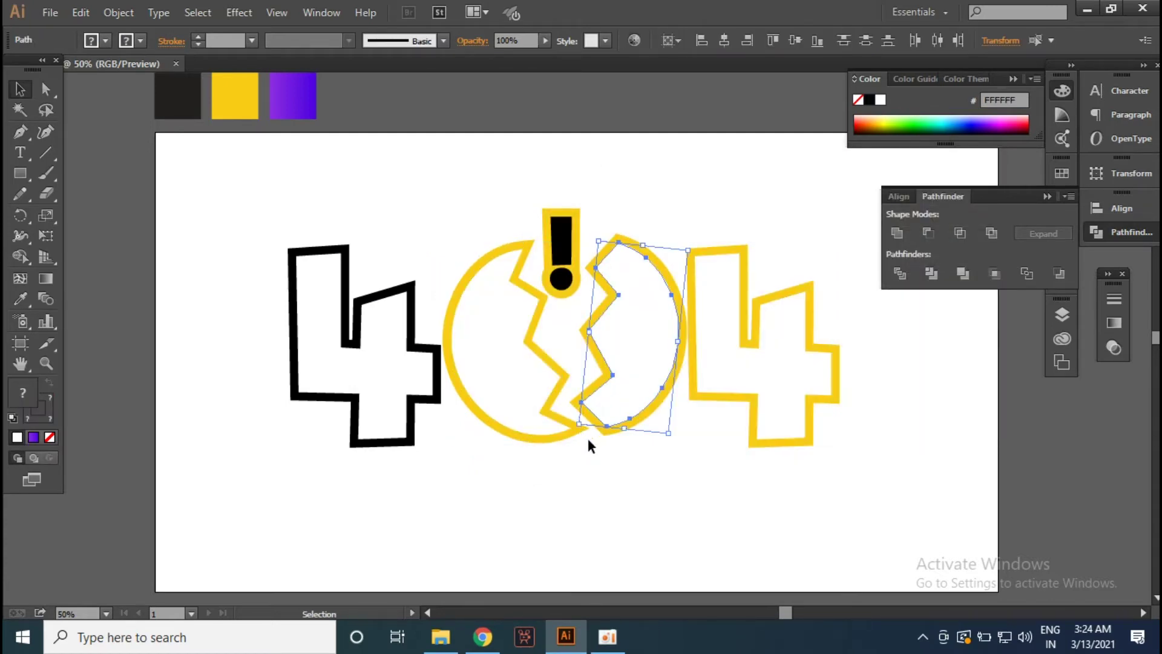
pyautogui.click(558, 245)
pyautogui.click(607, 255)
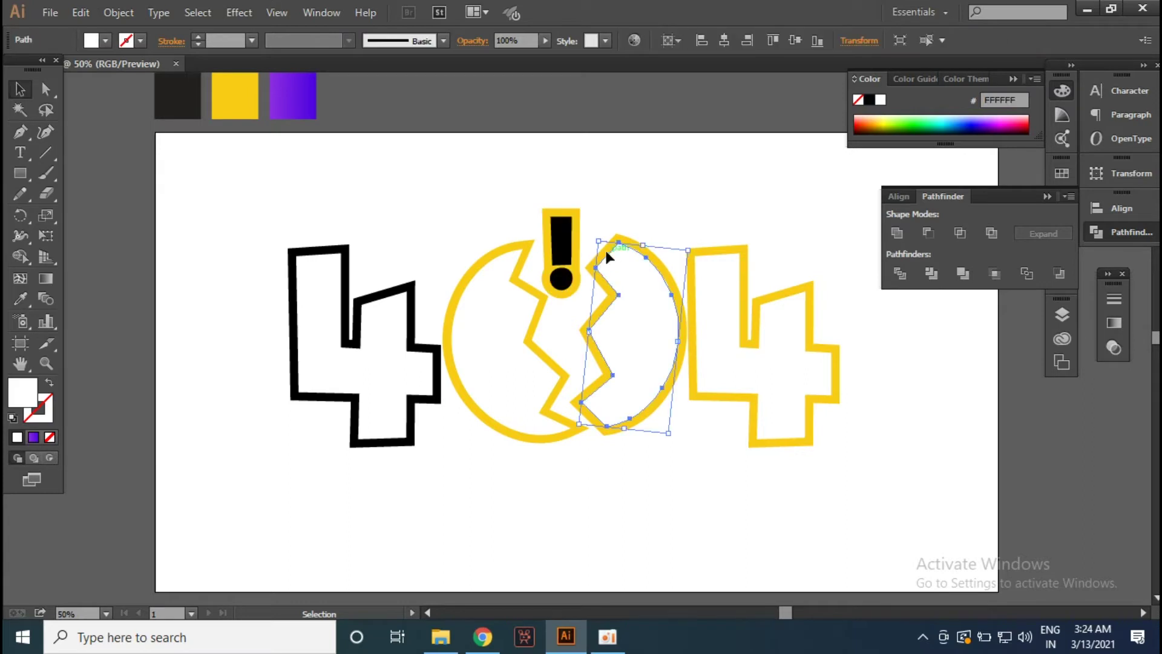
pyautogui.click(502, 239)
pyautogui.click(532, 257)
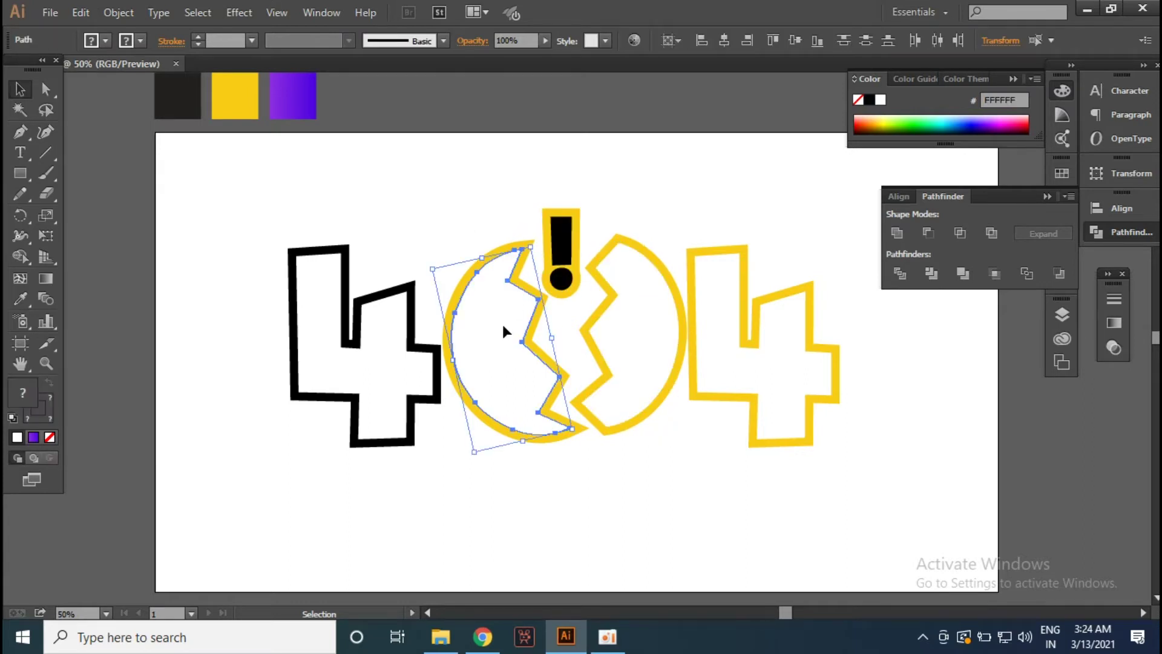
pyautogui.hotkey('ctrl', 'z')
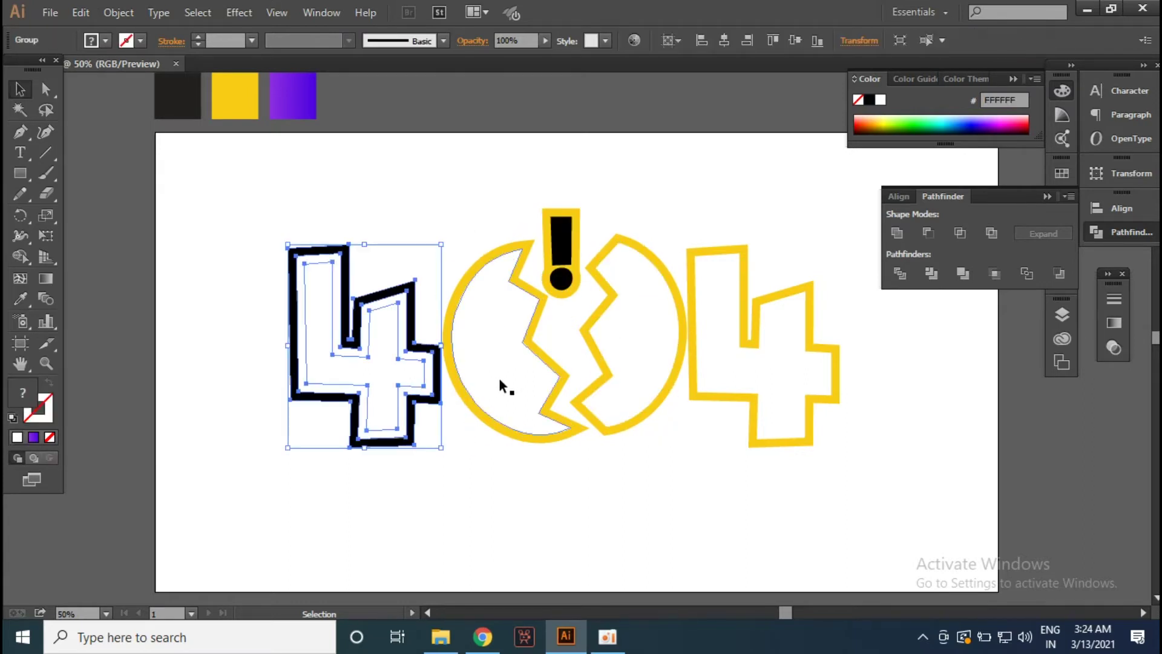
pyautogui.click(500, 243)
pyautogui.keyDown('shift'); pyautogui.click(731, 381); pyautogui.keyUp('shift')
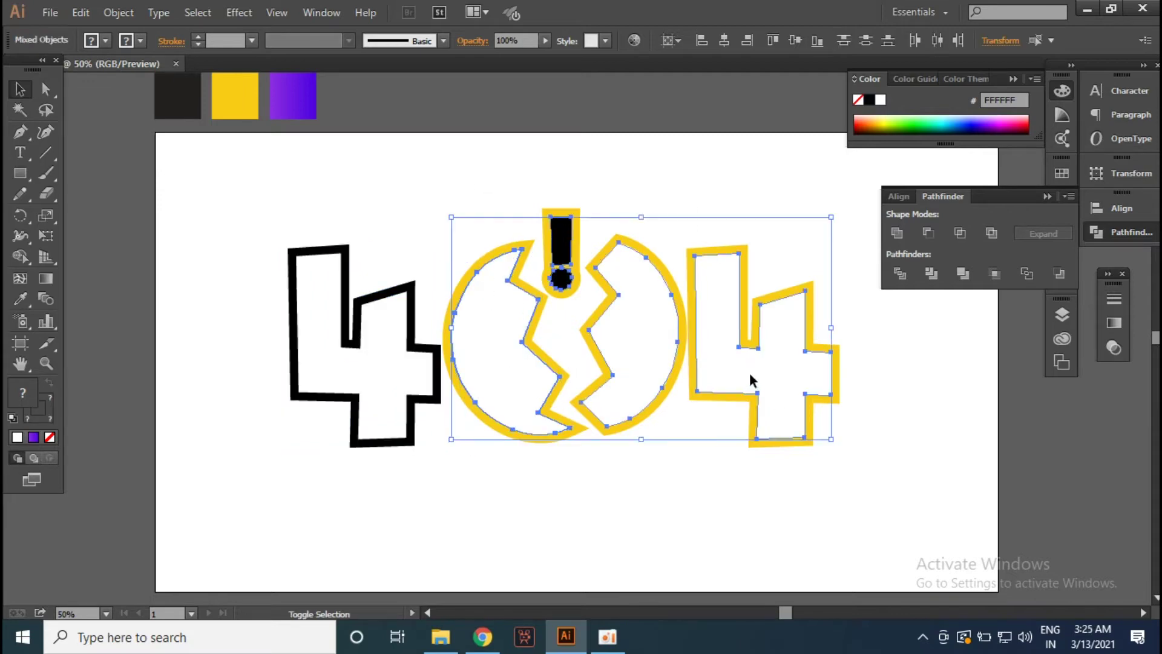
# Step: Apply a fill colour and narrow the selection to the 0 halves and right 4
pyautogui.doubleClick(20, 400)
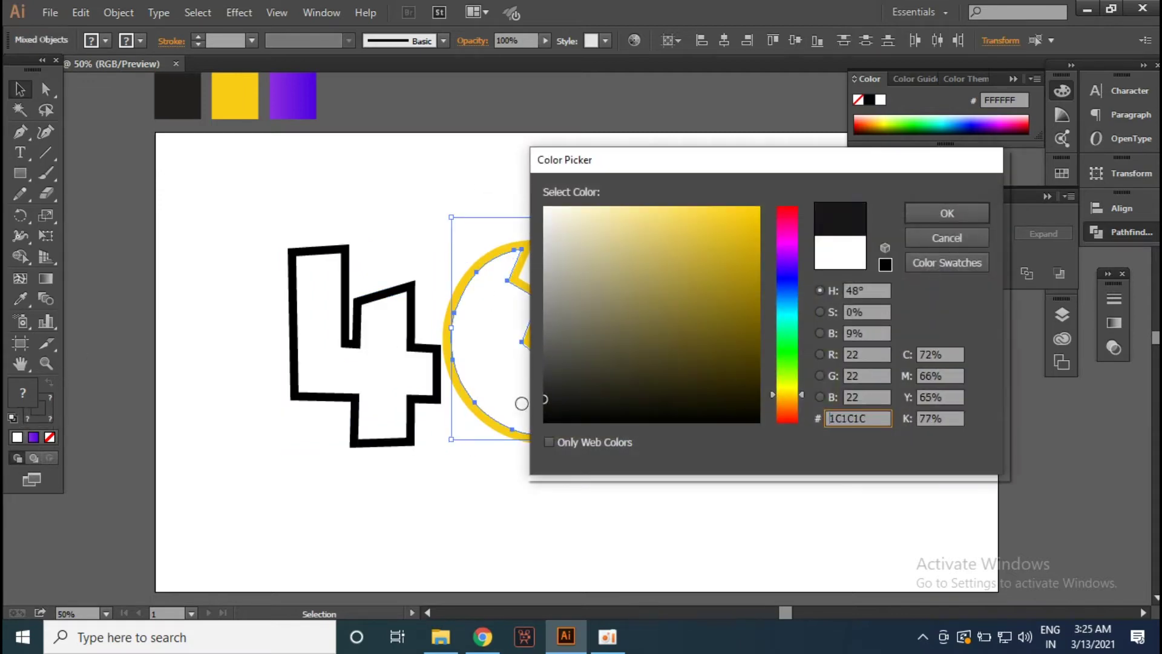
pyautogui.click(946, 213)
pyautogui.click(658, 273)
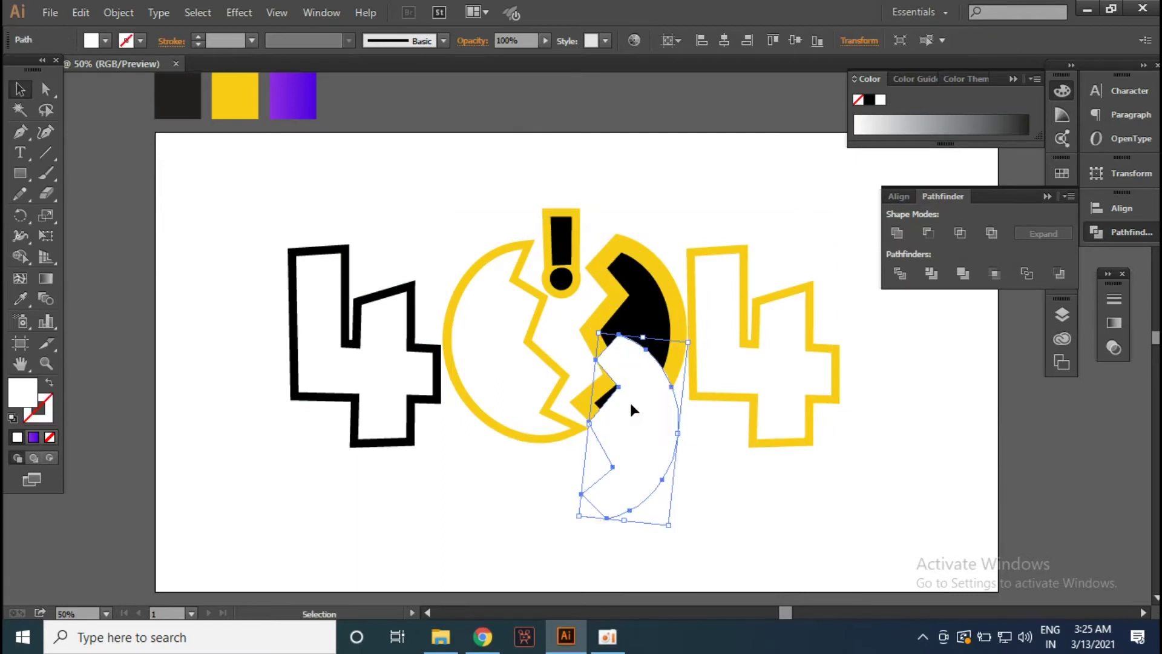
pyautogui.keyDown('shift'); pyautogui.click(515, 346); pyautogui.keyUp('shift')
pyautogui.keyDown('shift'); pyautogui.click(776, 338); pyautogui.keyUp('shift')
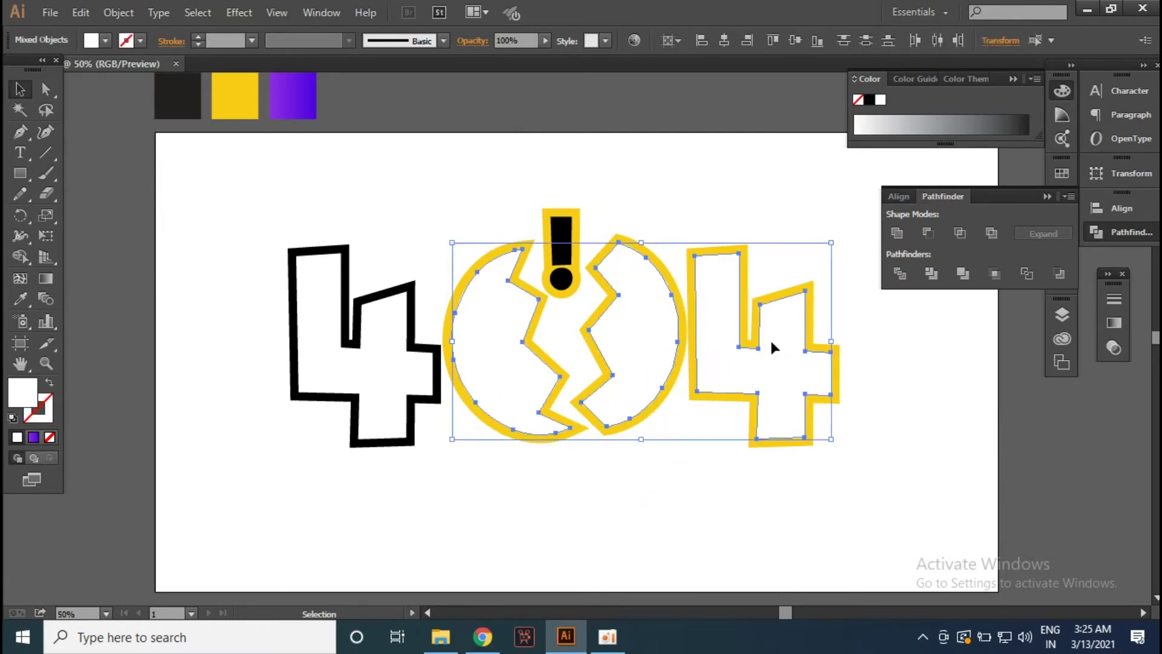
# Step: Show the Layers panel, expand Layer 1, and hide the three white-filled paths
pyautogui.click(322, 12)
pyautogui.click(424, 457)
pyautogui.click(892, 325)
pyautogui.moveTo(852, 360); pyautogui.dragTo(853, 396)
# Step: Reselect both halves of the 0 and the right 4, keeping their black fill
pyautogui.click(642, 290)
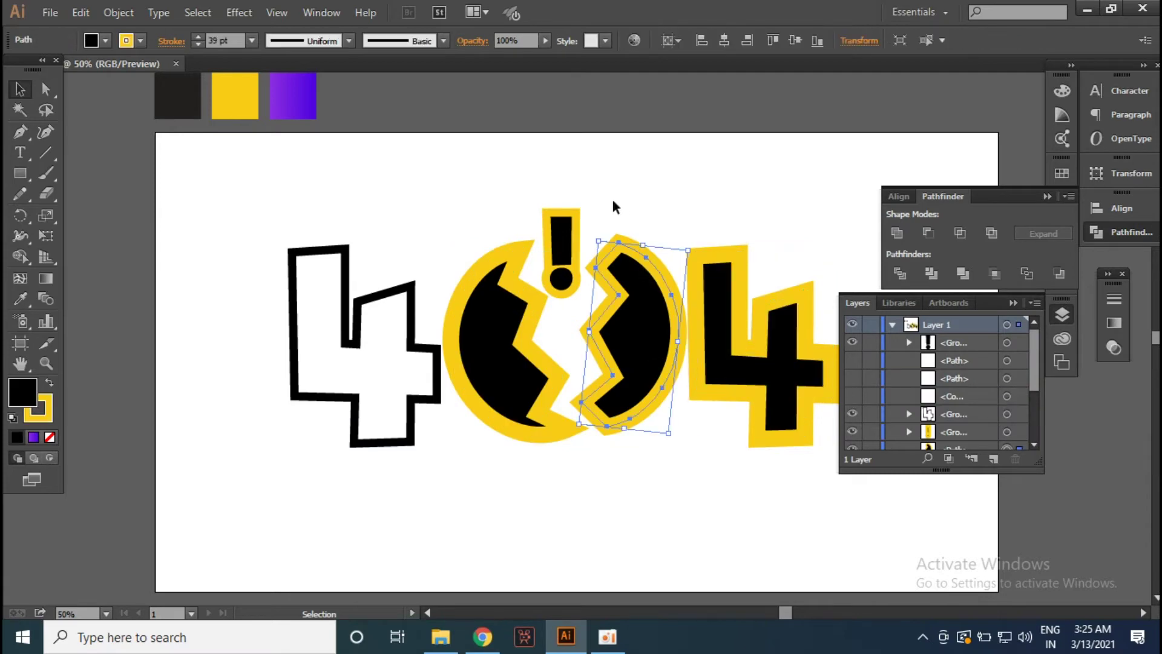
pyautogui.moveTo(614, 205); pyautogui.dragTo(715, 303)
pyautogui.click(521, 332)
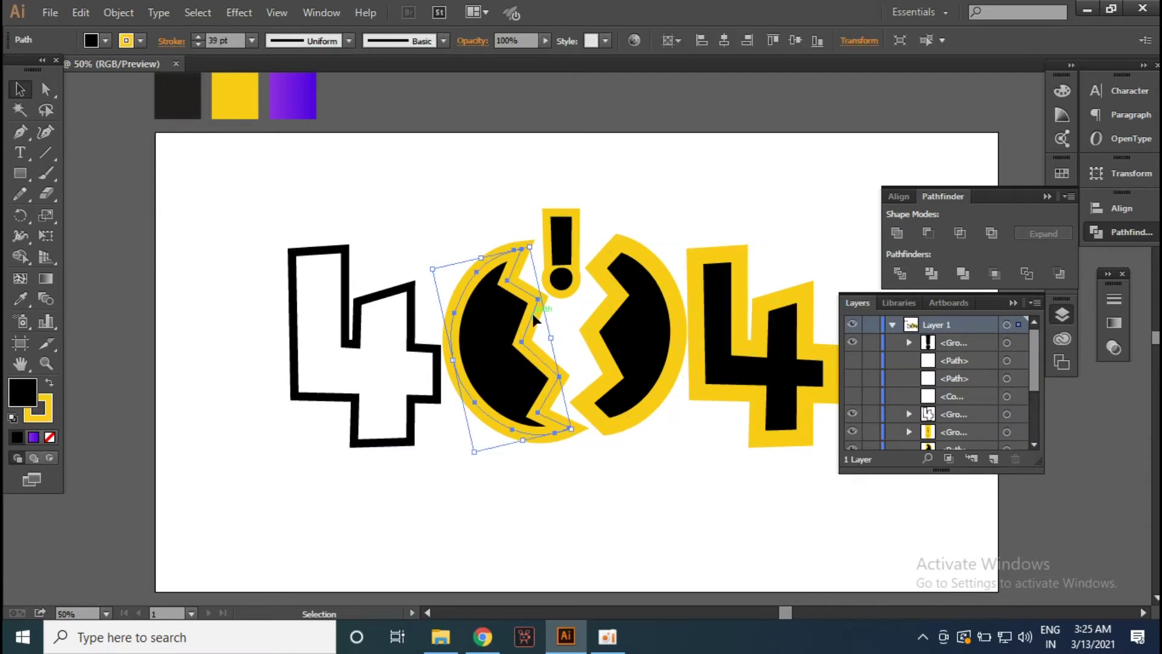
pyautogui.keyDown('shift'); pyautogui.click(629, 339); pyautogui.keyUp('shift')
pyautogui.keyDown('shift'); pyautogui.click(757, 332); pyautogui.keyUp('shift')
pyautogui.doubleClick(22, 392)
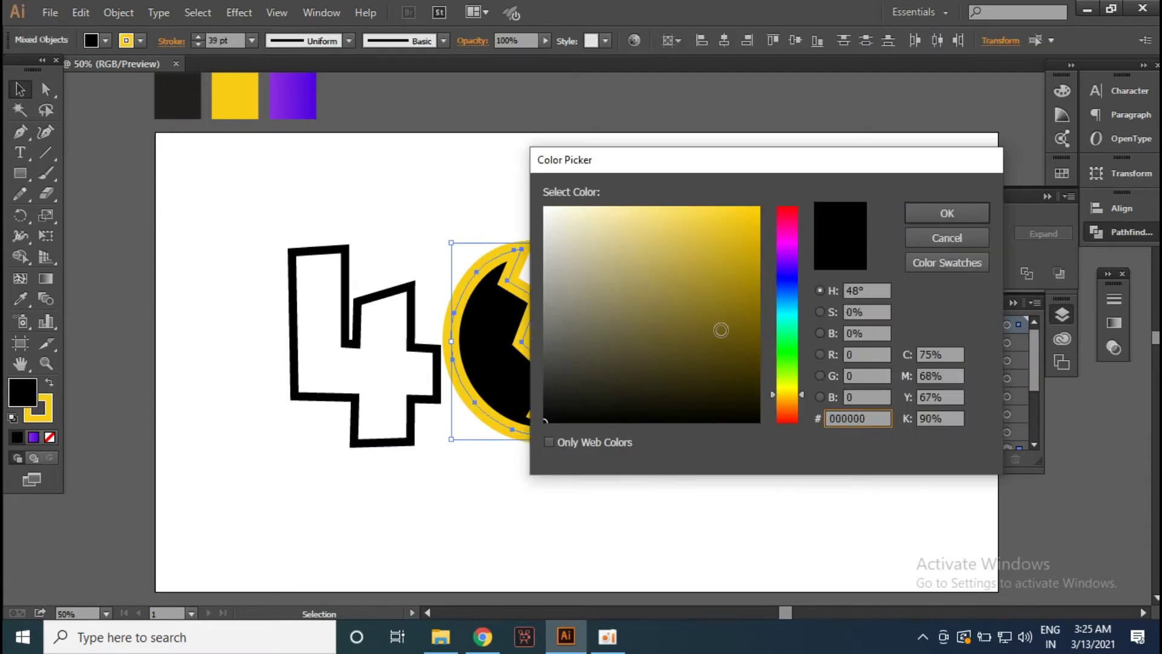
pyautogui.press('Escape')
# Step: Apply Outline Stroke to the 0 halves and right 4, then set their fill colour
pyautogui.click(118, 12)
pyautogui.moveTo(136, 355)
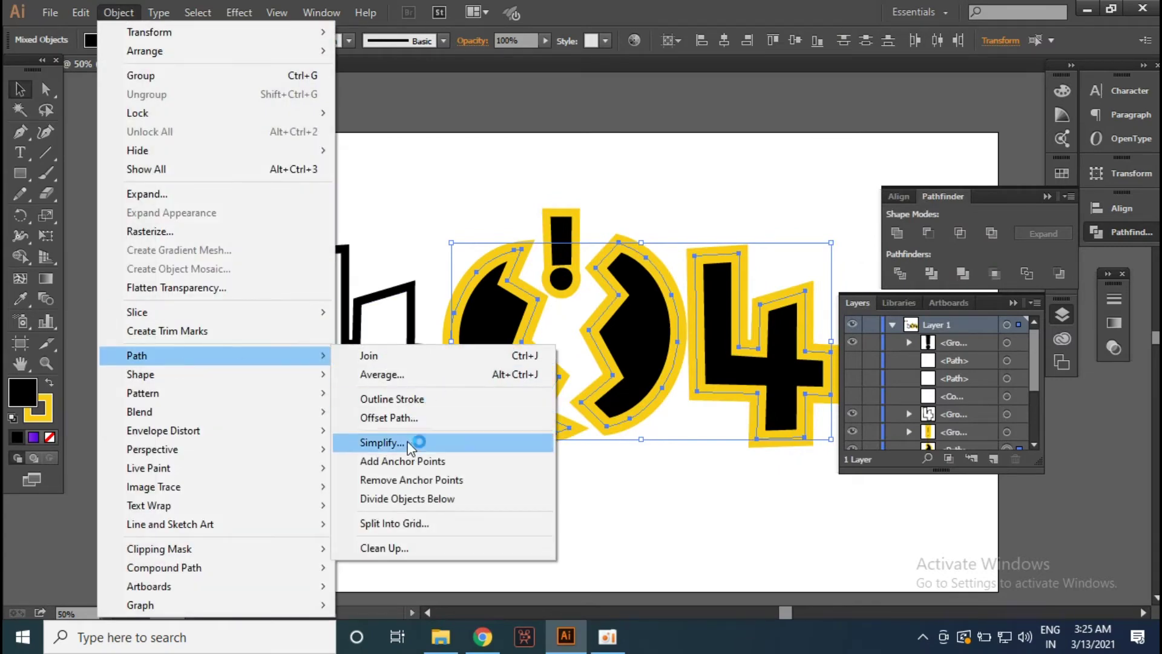
pyautogui.click(420, 397)
pyautogui.doubleClick(22, 392)
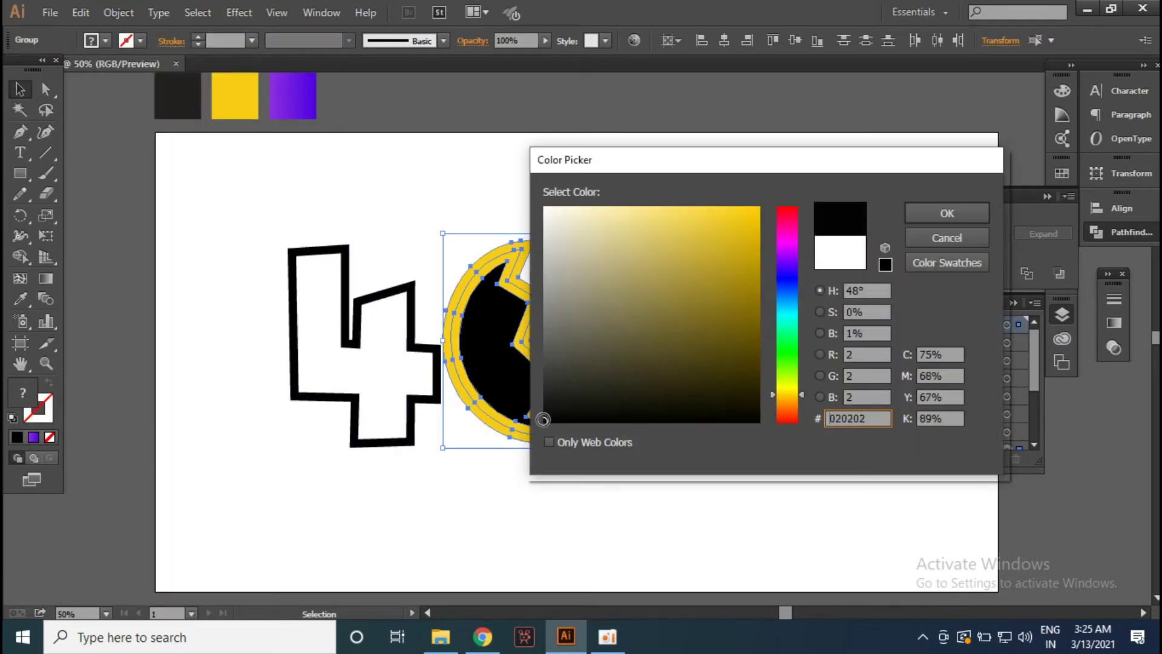
pyautogui.click(954, 209)
# Step: Isolate the right 4's group, then exit back to the full artwork
pyautogui.click(641, 490)
pyautogui.doubleClick(764, 351)
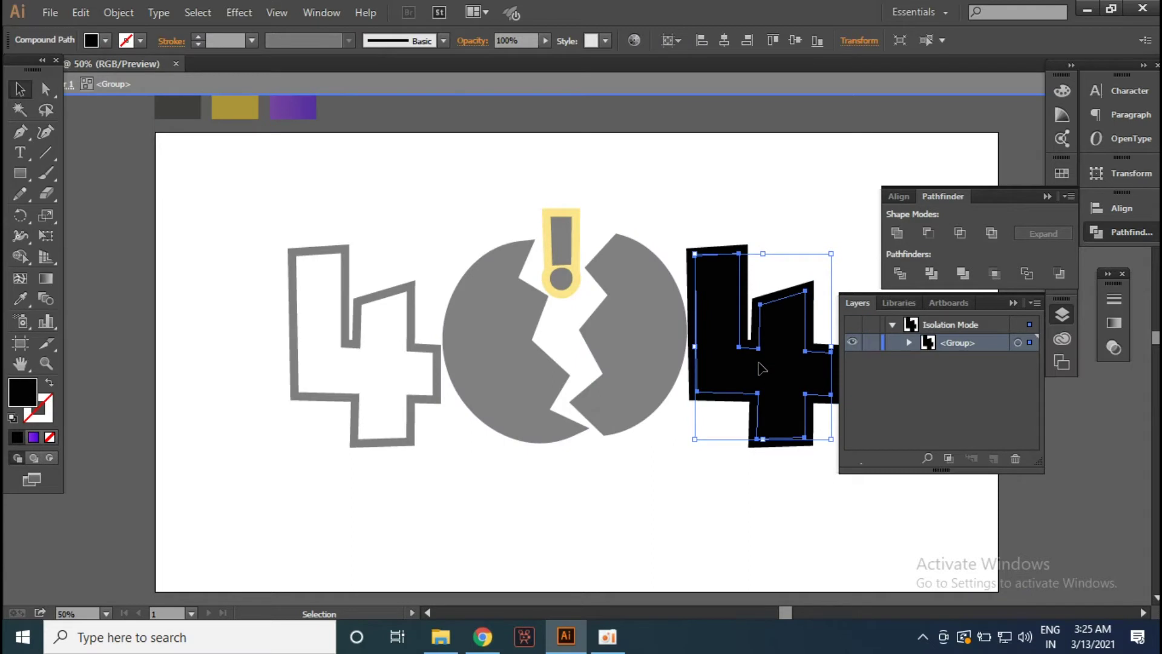
pyautogui.hotkey('ctrl', 'a')
pyautogui.press('Escape')
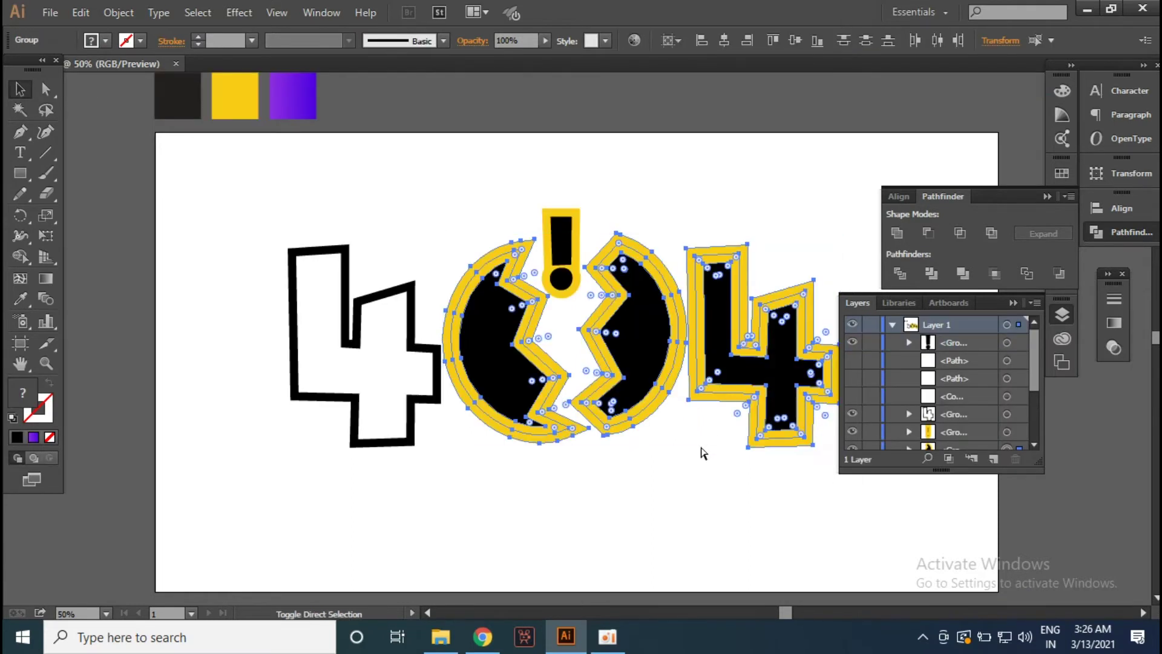
# Step: Hide the black exclamation layer, outline the exclamation mark's stroke and fill it black (000000)
pyautogui.click(702, 452)
pyautogui.click(544, 238)
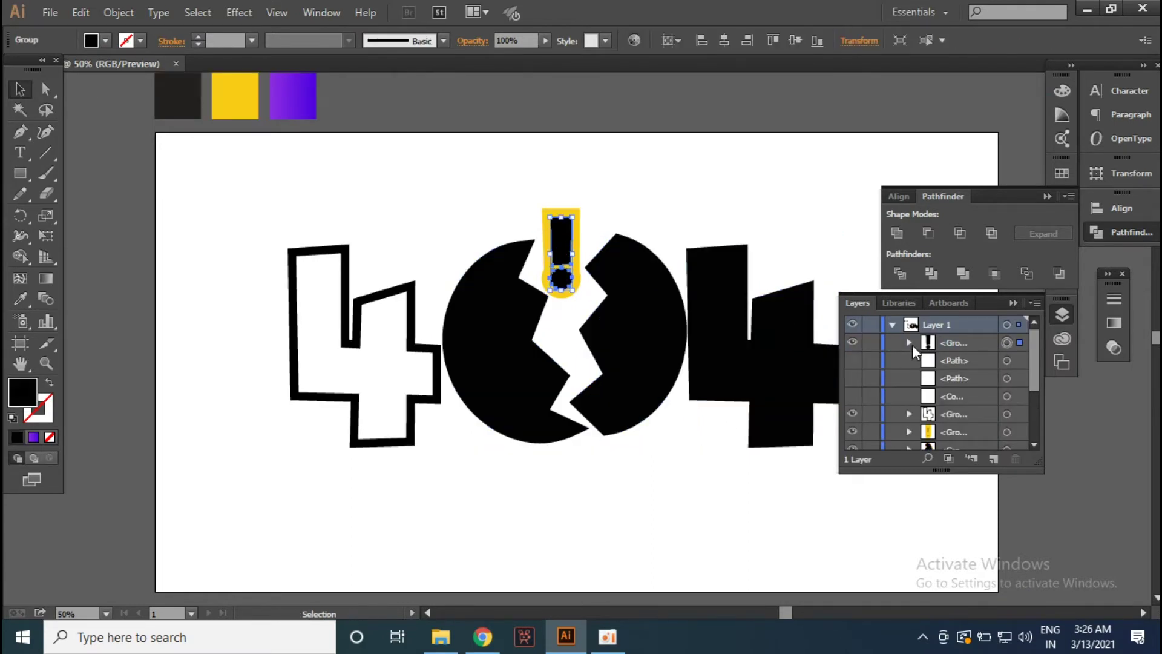
pyautogui.click(852, 343)
pyautogui.click(561, 254)
pyautogui.click(119, 12)
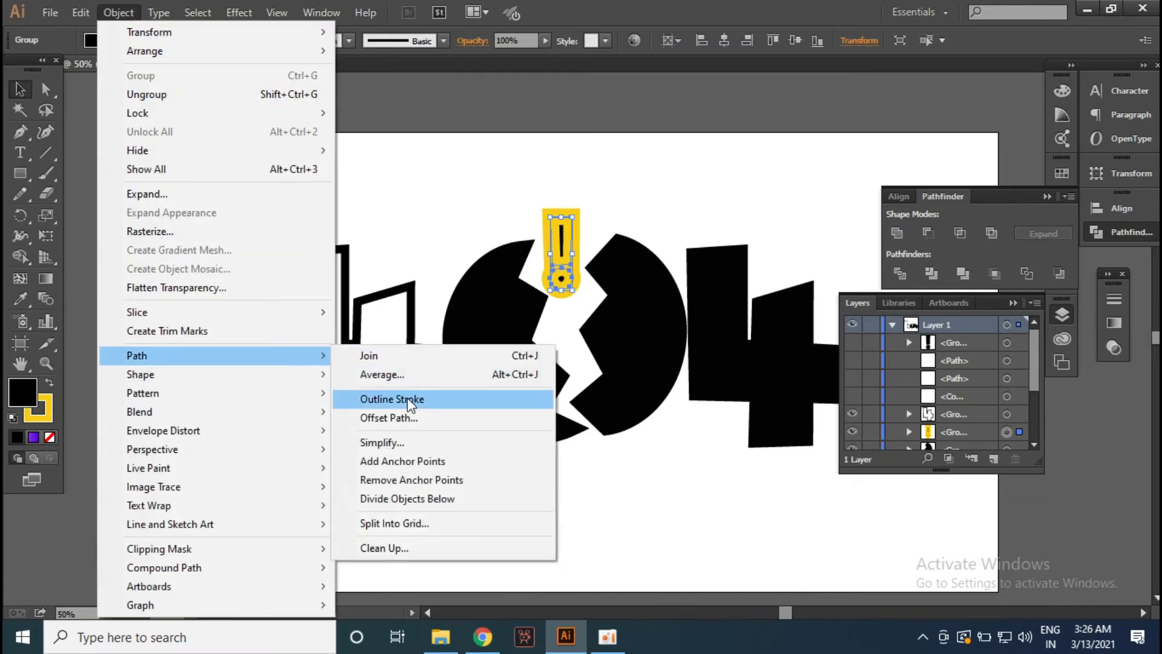
pyautogui.click(540, 181)
pyautogui.doubleClick(23, 392)
pyautogui.write('000000')
pyautogui.press('Return')
# Step: Unhide the exclamation and white outline layers, then hide the black exclamation layer again
pyautogui.click(853, 343)
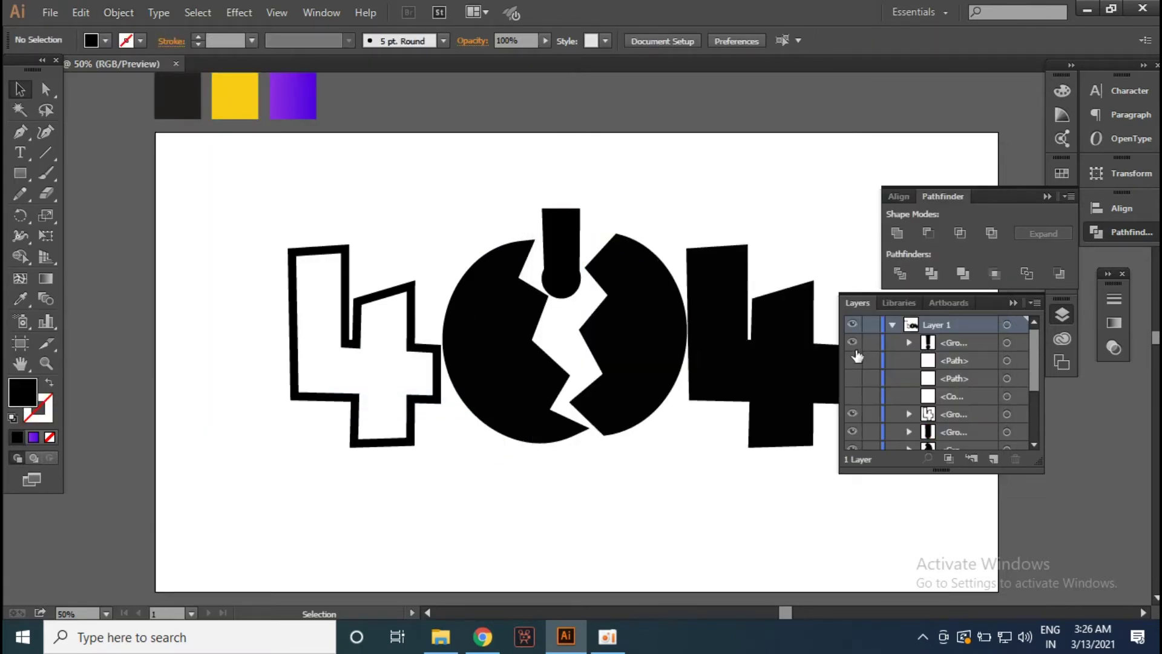
pyautogui.click(852, 378)
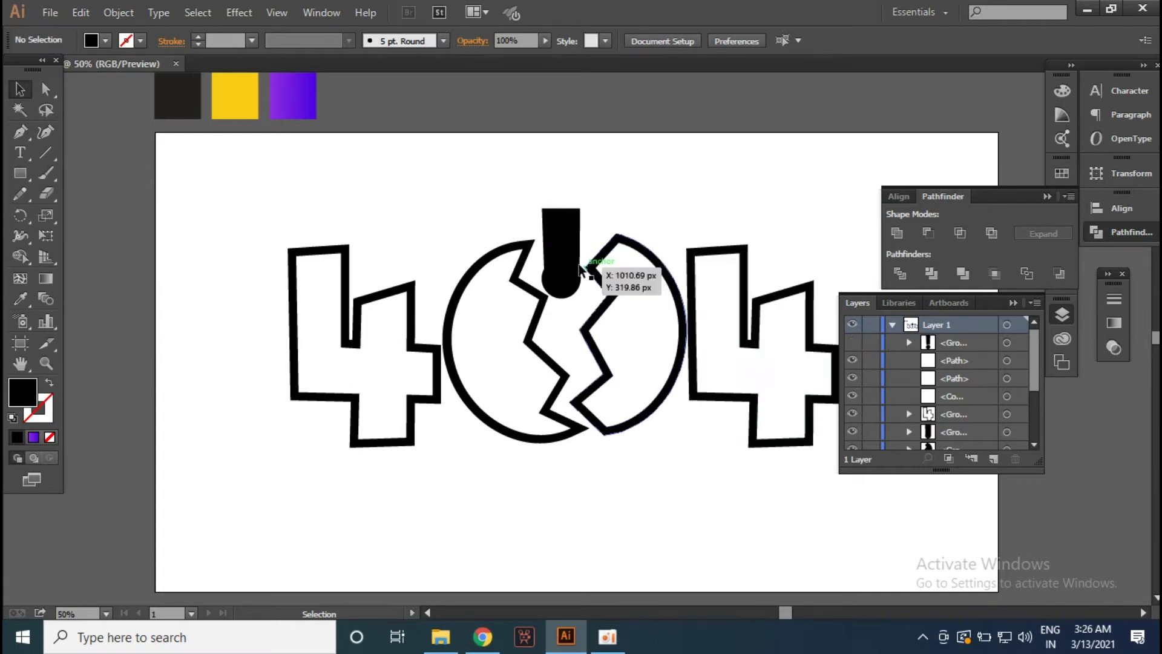
pyautogui.doubleClick(566, 281)
pyautogui.doubleClick(573, 287)
pyautogui.doubleClick(624, 266)
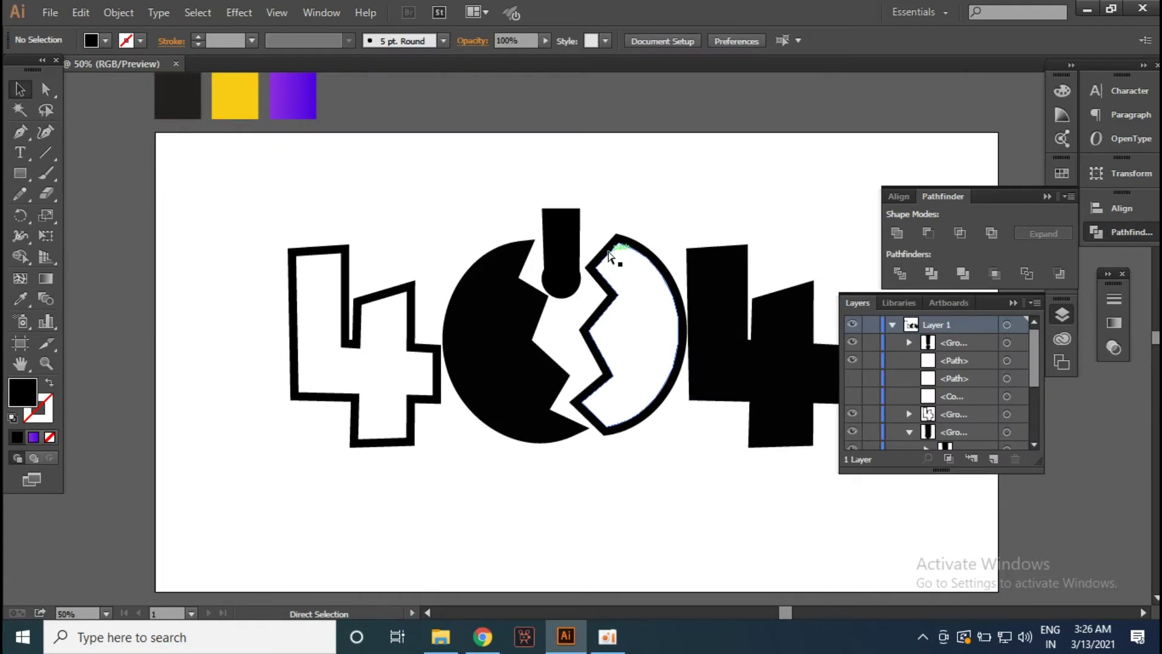
pyautogui.hotkey('ctrl', 'z')
pyautogui.doubleClick(561, 242)
pyautogui.doubleClick(605, 216)
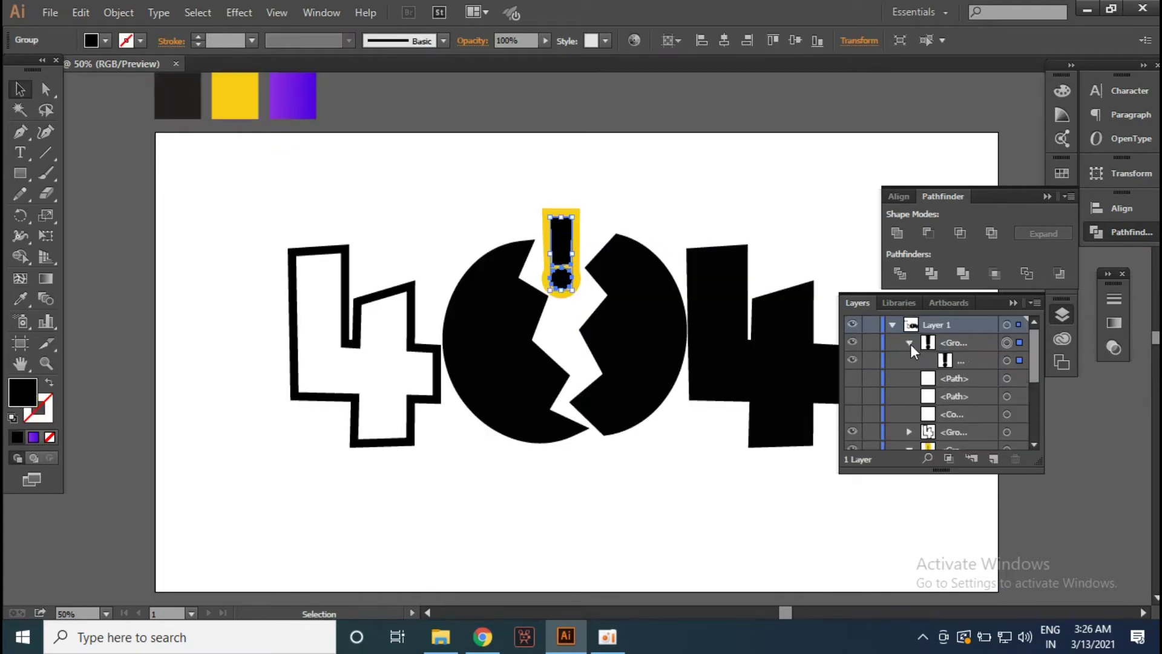
pyautogui.click(852, 360)
# Step: Set the yellow exclamation mark's stroke to near-black 050505
pyautogui.click(558, 252)
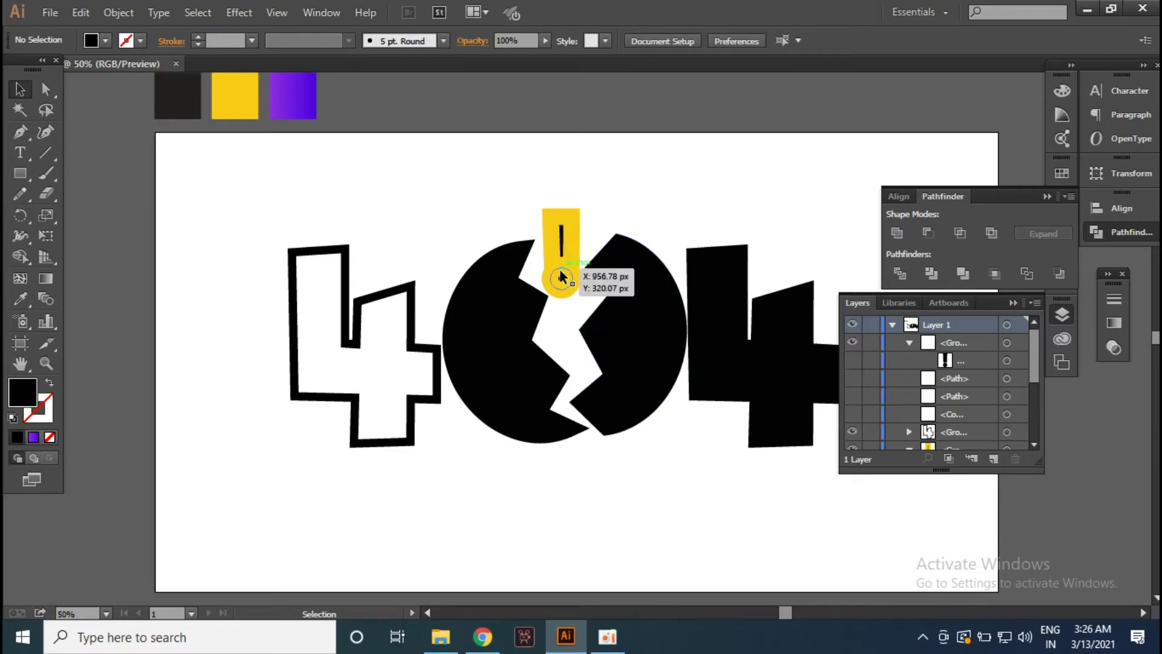
pyautogui.doubleClick(22, 392)
pyautogui.click(945, 238)
pyautogui.doubleClick(38, 408)
pyautogui.click(545, 420)
pyautogui.click(947, 213)
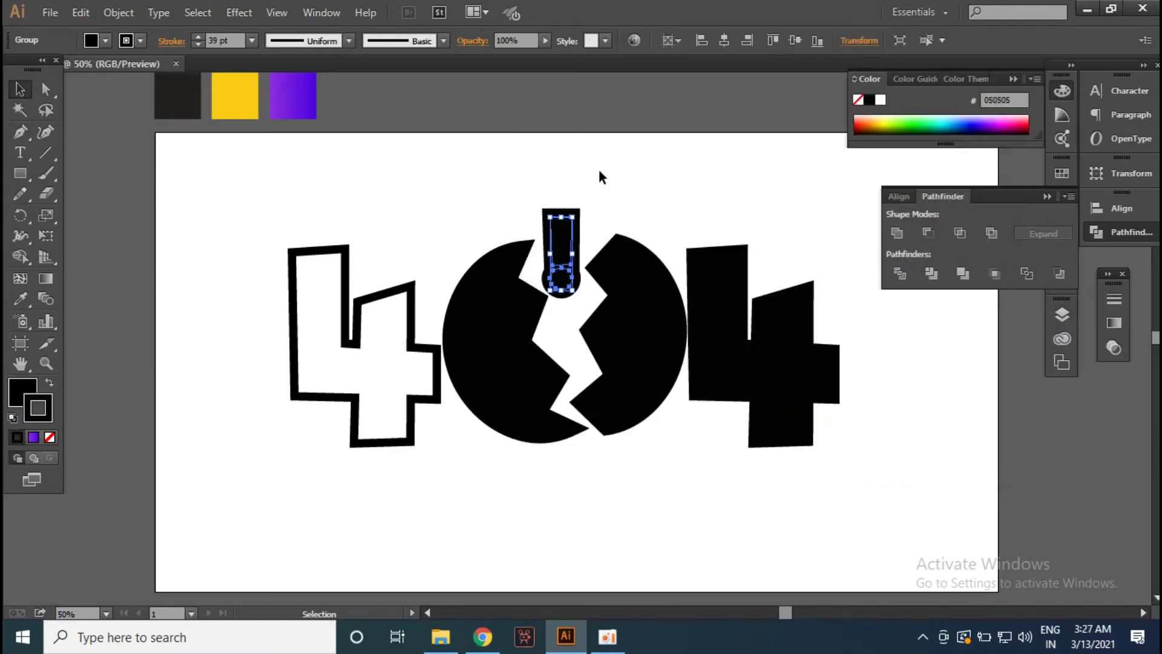
# Step: Make the four hidden white outlined 404 shapes visible in the Layers panel
pyautogui.click(605, 175)
pyautogui.click(321, 13)
pyautogui.click(469, 455)
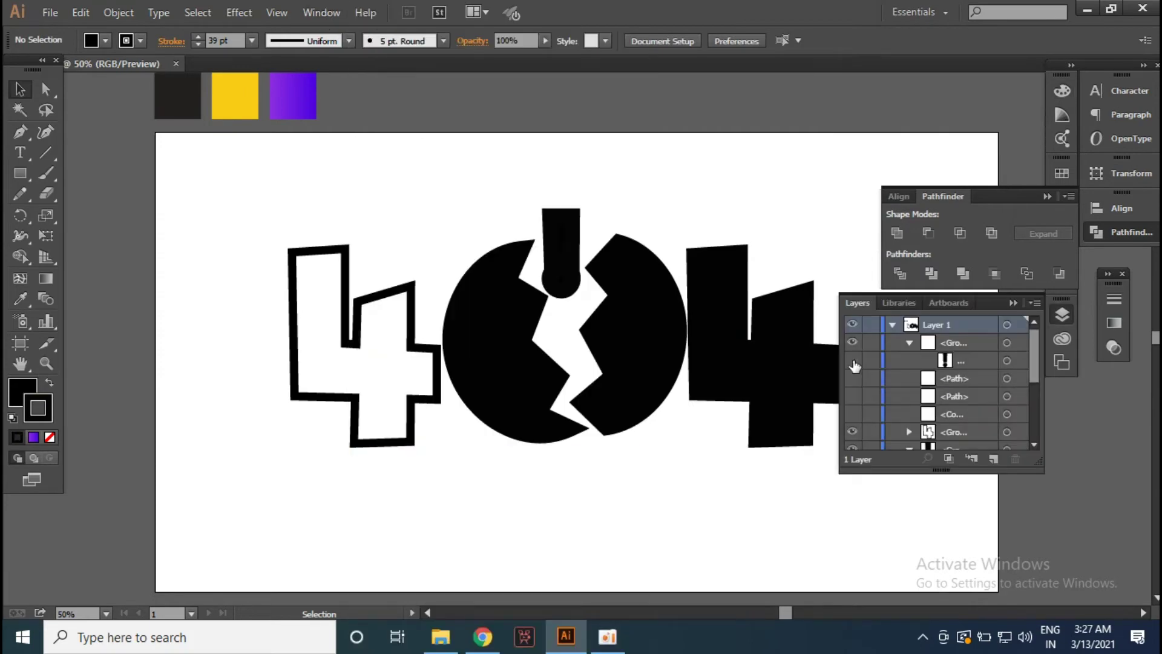
pyautogui.moveTo(855, 365); pyautogui.dragTo(855, 424)
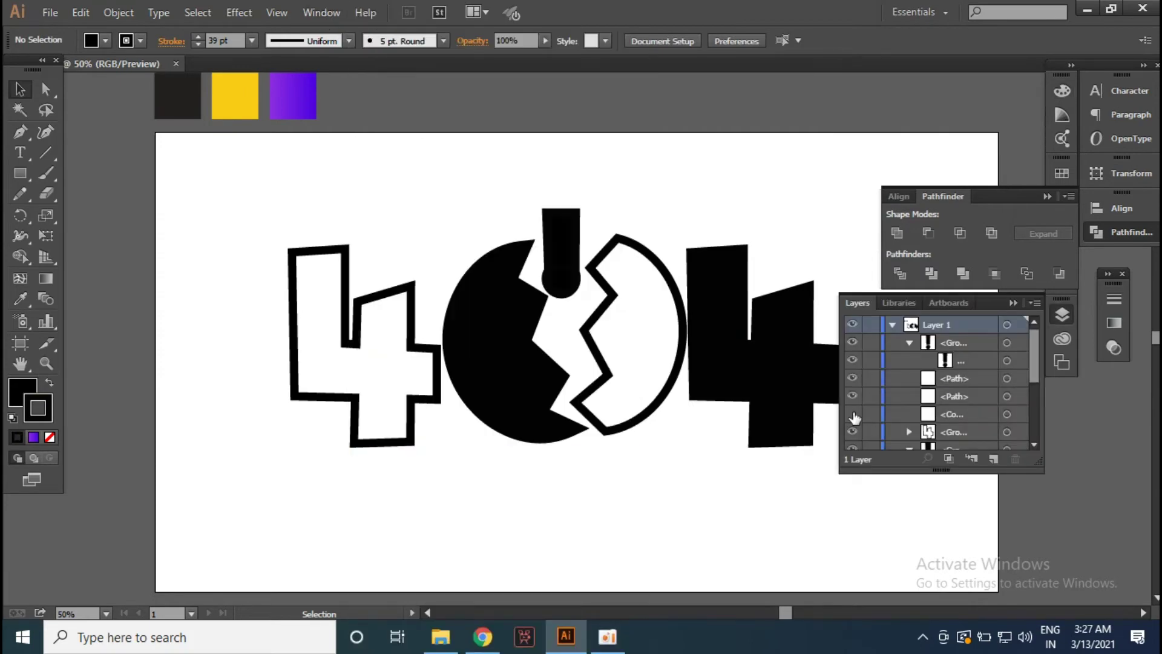
# Step: Give the exclamation mark group a white fill
pyautogui.click(853, 360)
pyautogui.click(1007, 342)
pyautogui.click(25, 392)
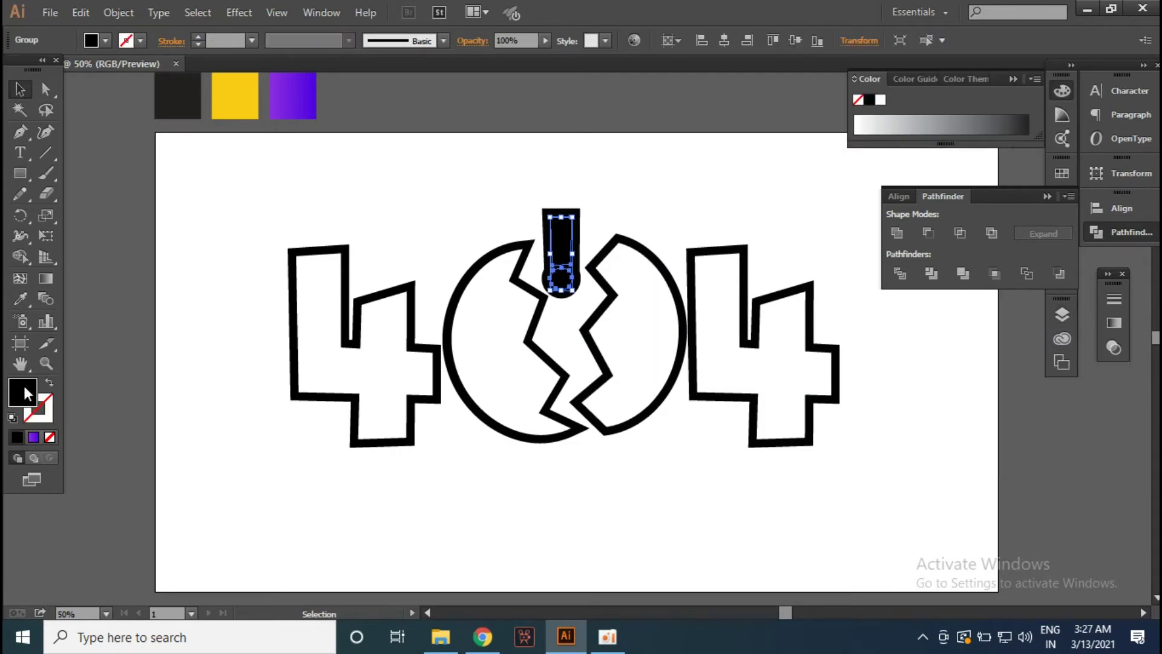
pyautogui.doubleClick(28, 394)
pyautogui.click(545, 205)
pyautogui.click(950, 212)
pyautogui.click(640, 197)
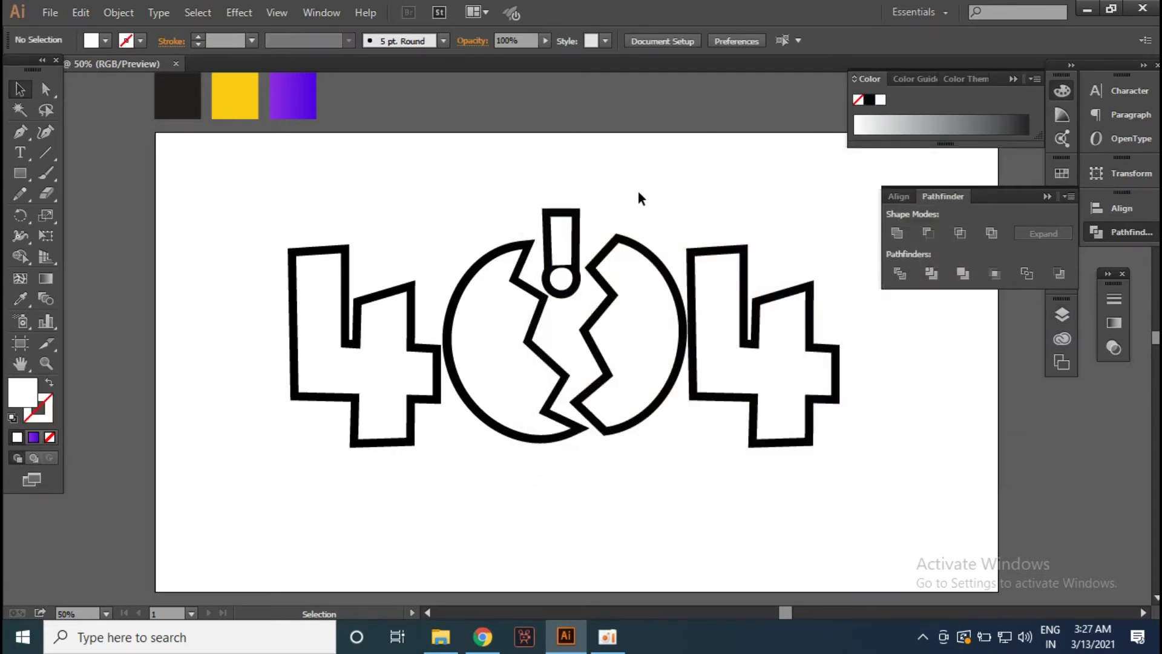
# Step: Try several marquee selections of the 404 artwork, including the left 4 alone
pyautogui.moveTo(489, 324); pyautogui.dragTo(769, 439)
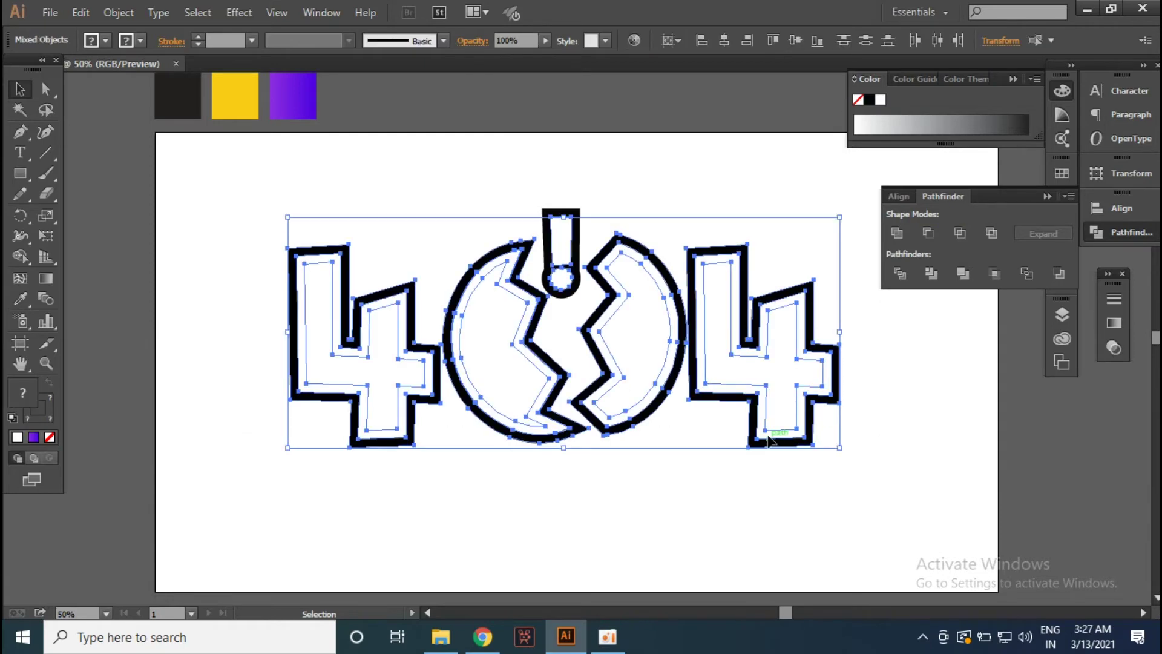
pyautogui.keyDown('shift'); pyautogui.click(393, 327); pyautogui.keyUp('shift')
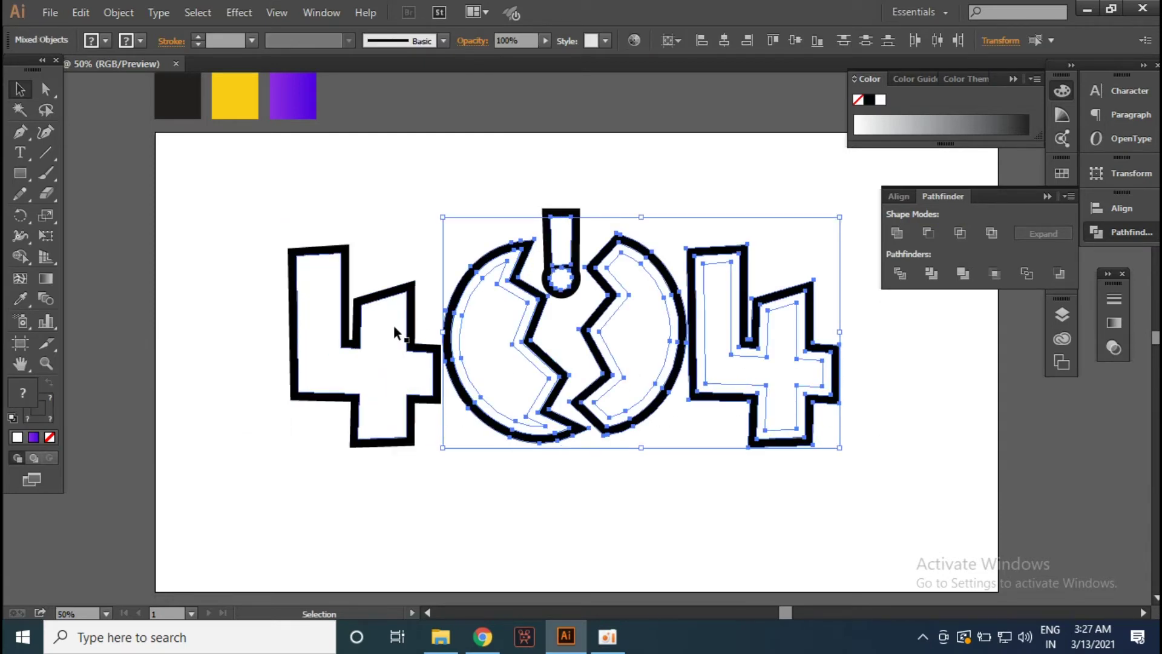
pyautogui.click(360, 386)
pyautogui.click(417, 502)
pyautogui.moveTo(176, 218); pyautogui.dragTo(962, 472)
pyautogui.press('a')
pyautogui.press('v')
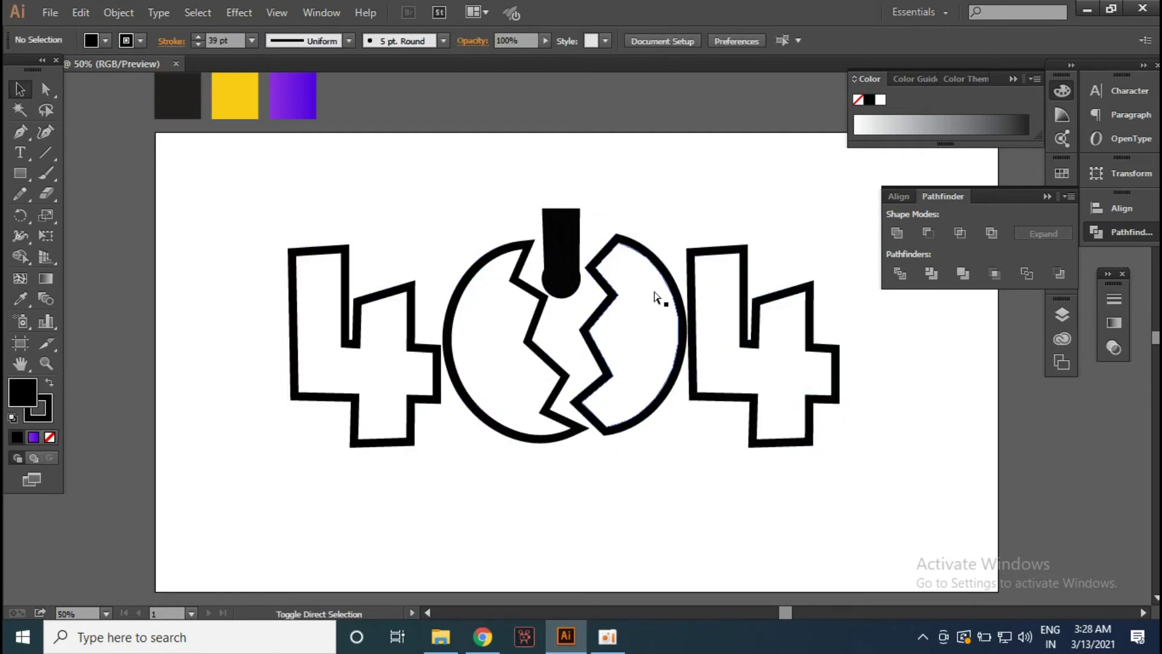
# Step: Fill the black exclamation shape white (ffffff) and marquee-select the whole 404 artwork
pyautogui.click(563, 266)
pyautogui.doubleClick(13, 402)
pyautogui.write('ffffff')
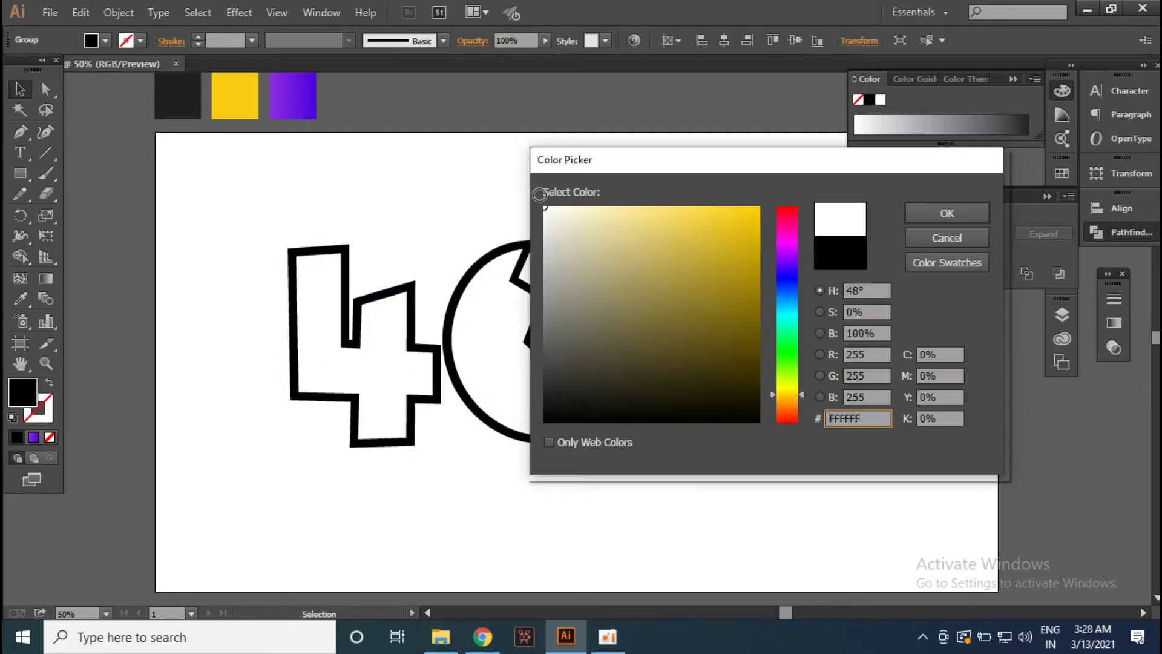
pyautogui.press('Return')
pyautogui.moveTo(252, 229); pyautogui.dragTo(802, 418)
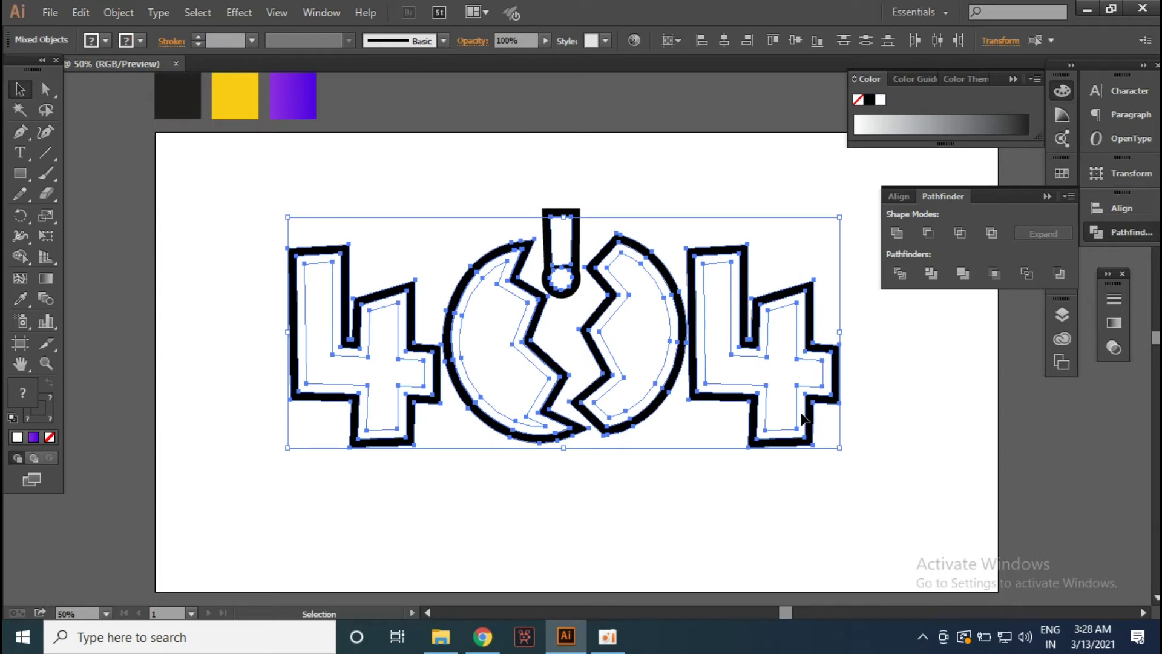
pyautogui.click(380, 372)
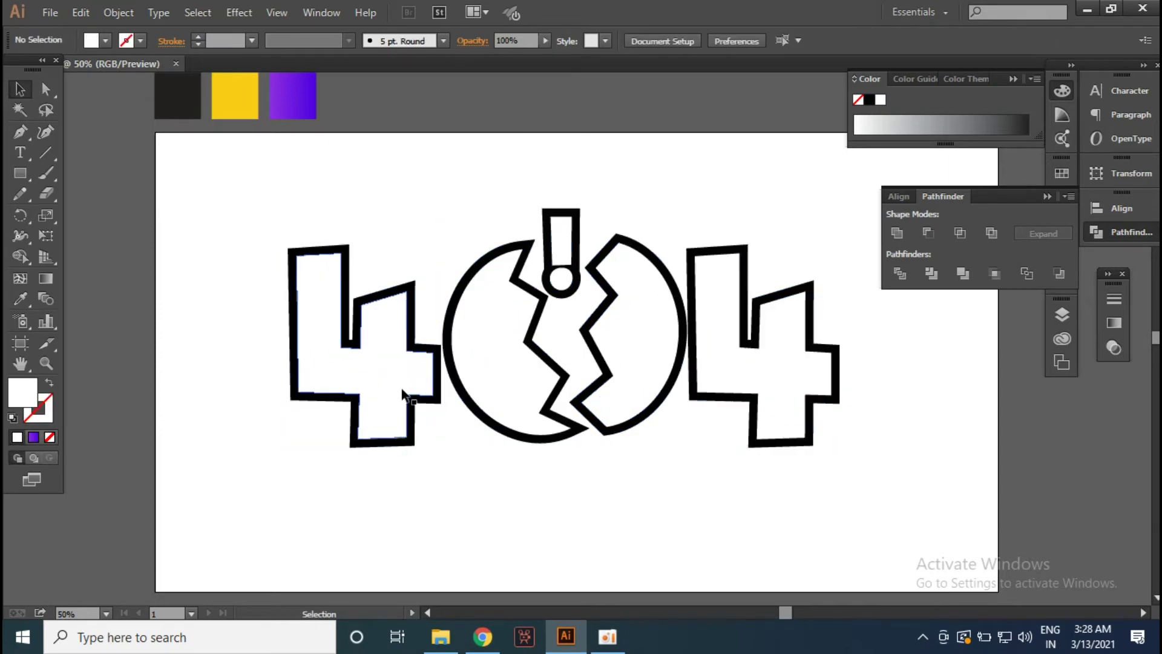
pyautogui.moveTo(193, 244); pyautogui.dragTo(844, 478)
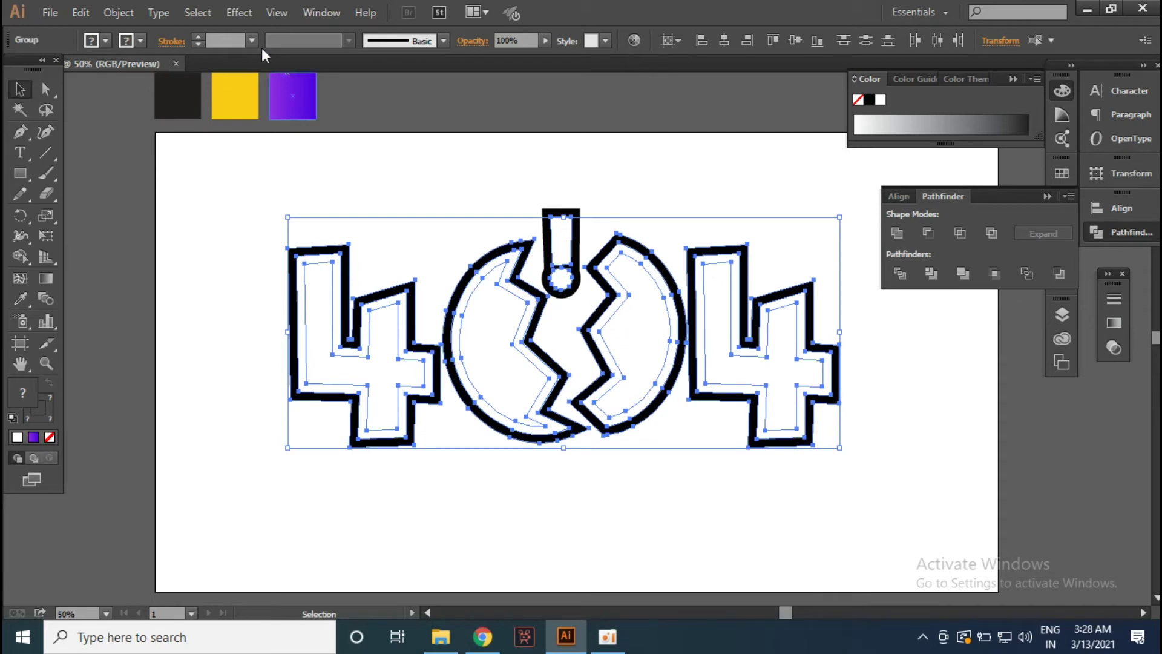
pyautogui.click(118, 12)
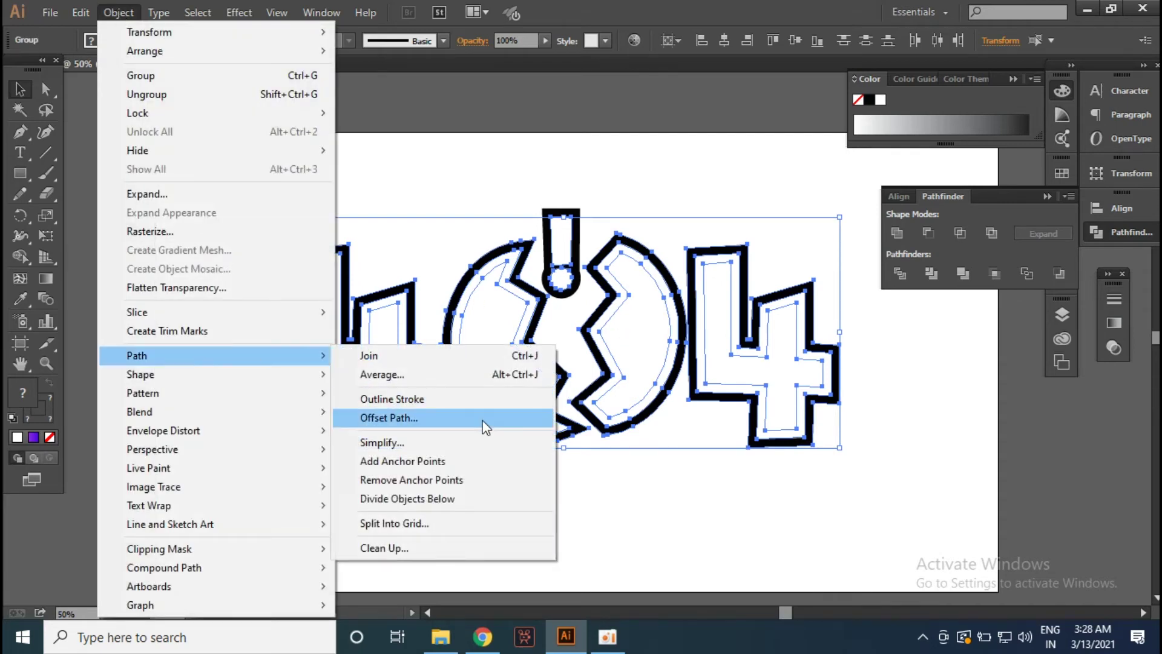
# Step: Apply a 29 px Offset Path, with preview on, to the selected 404 artwork
pyautogui.click(460, 418)
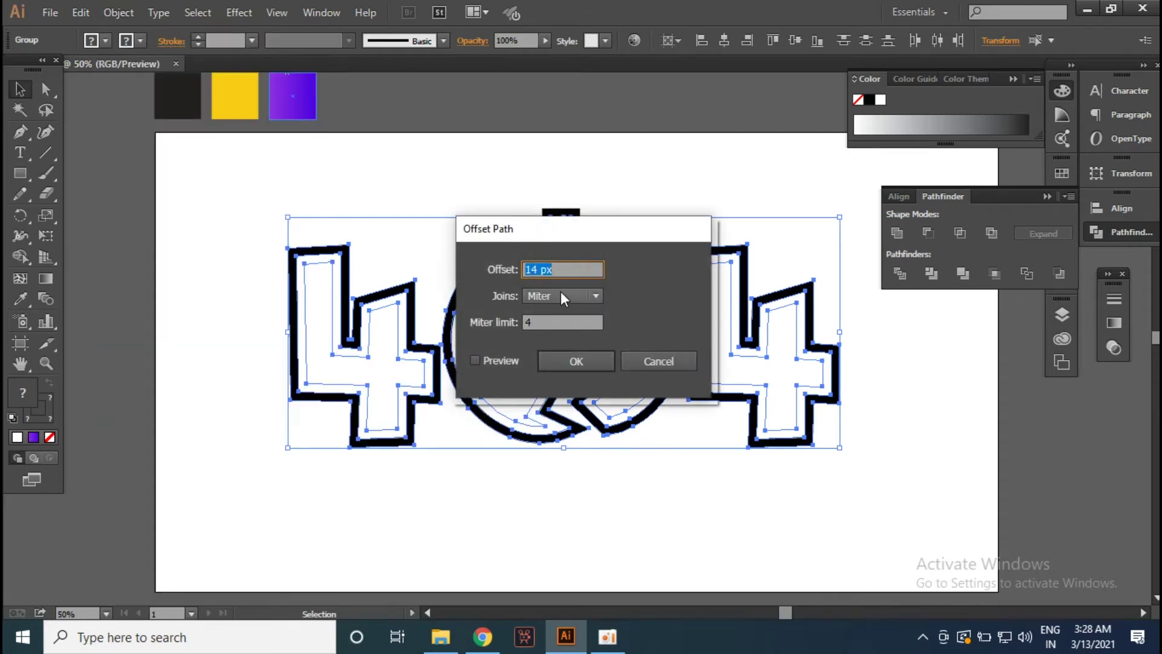
pyautogui.click(475, 360)
pyautogui.click(560, 269)
pyautogui.write('29')
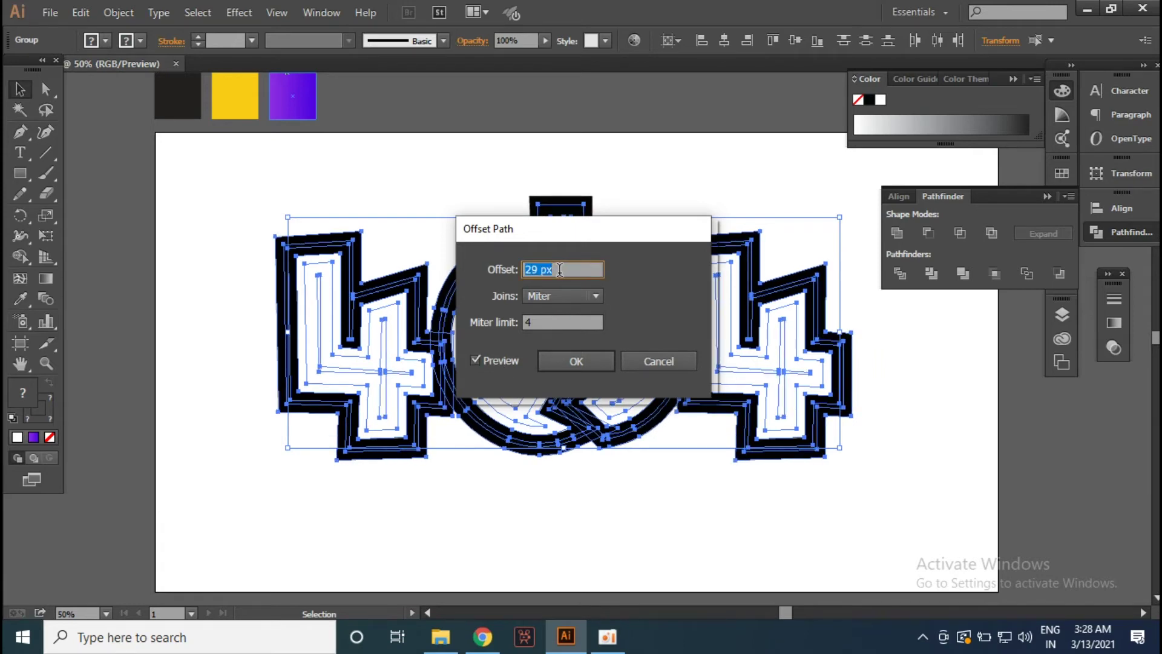
pyautogui.click(579, 359)
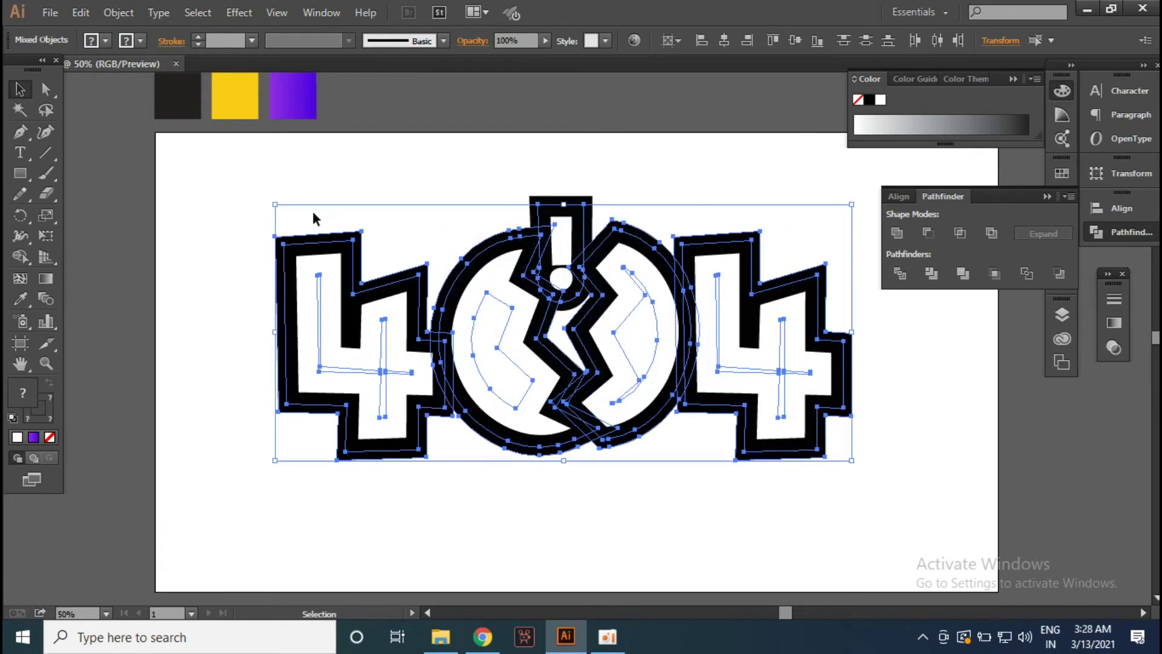
pyautogui.doubleClick(327, 242)
# Step: Fill the offset borders of the left 4 and the 0's left half yellow
pyautogui.click(345, 242)
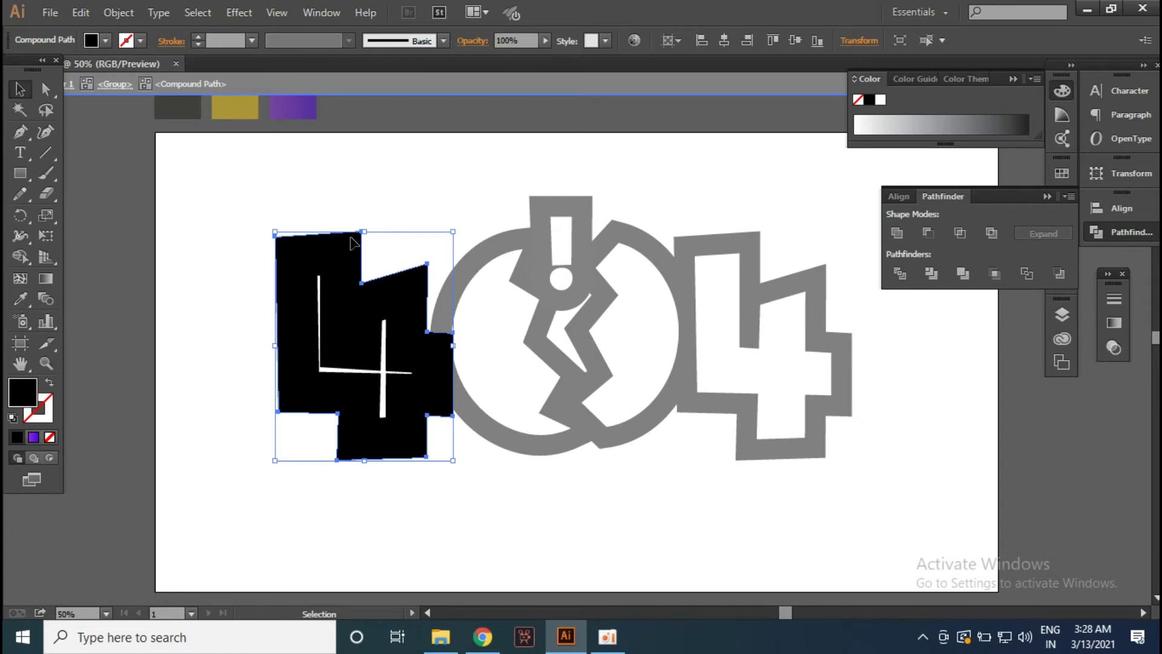
pyautogui.click(234, 106)
pyautogui.press('v')
pyautogui.doubleClick(356, 221)
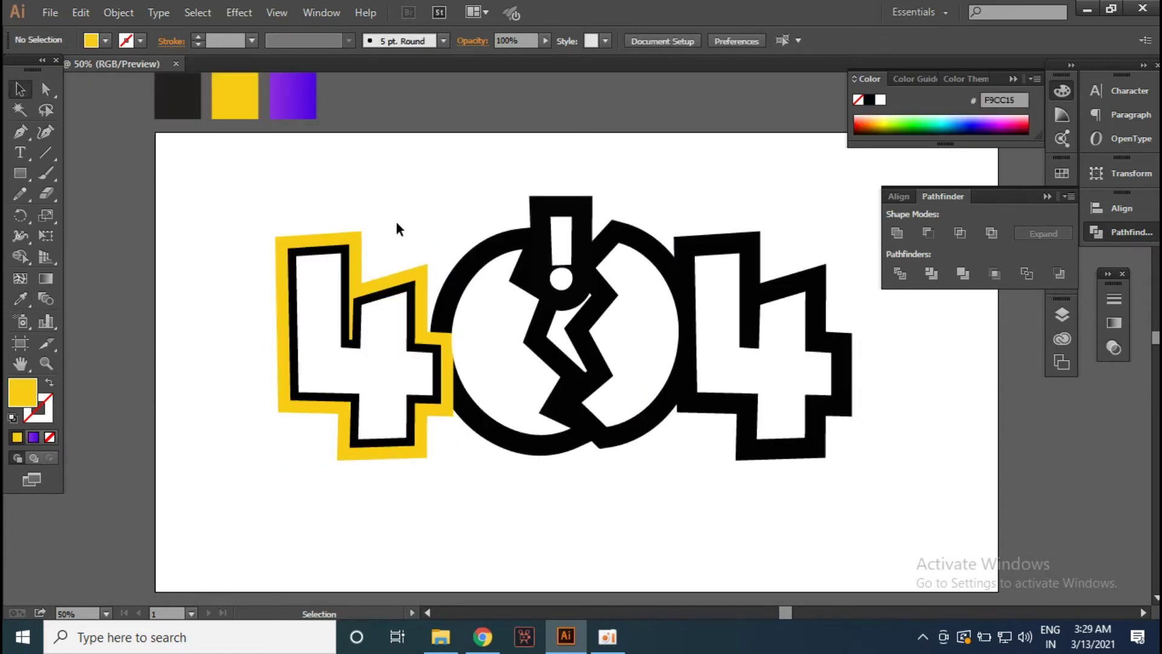
pyautogui.click(499, 238)
pyautogui.doubleClick(500, 238)
pyautogui.press('i')
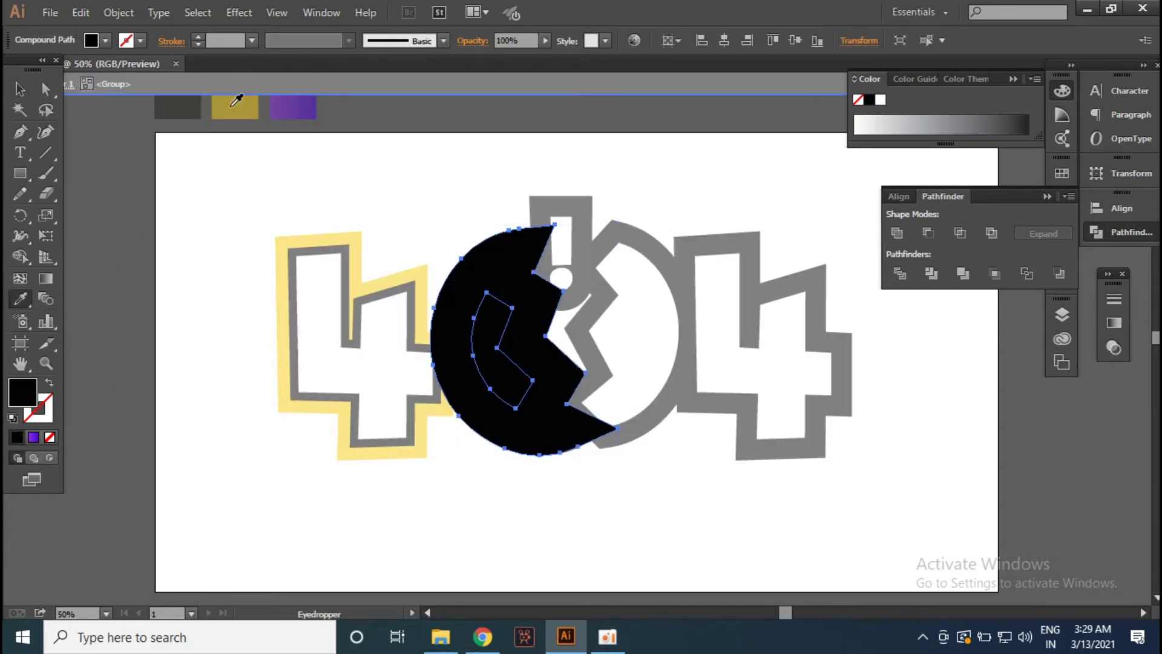
pyautogui.click(245, 109)
pyautogui.press('v')
pyautogui.doubleClick(208, 187)
# Step: Sample yellow onto the offset border of the 0's right half
pyautogui.click(585, 204)
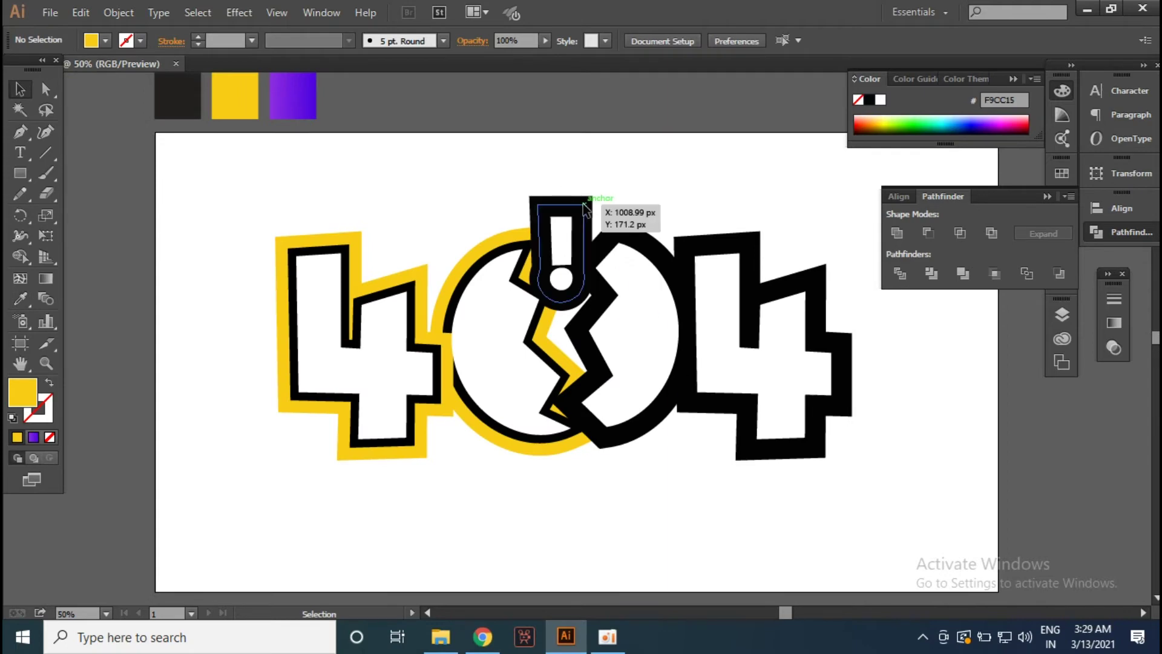
pyautogui.click(595, 204)
pyautogui.click(611, 233)
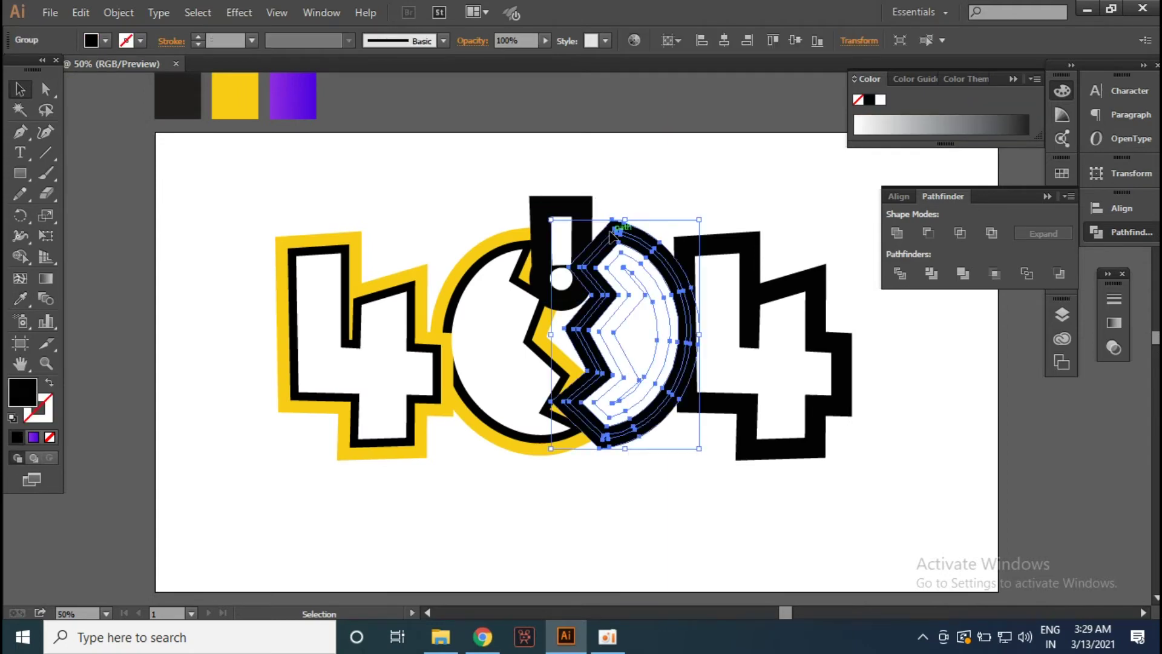
pyautogui.doubleClick(624, 242)
pyautogui.press('i')
pyautogui.click(226, 115)
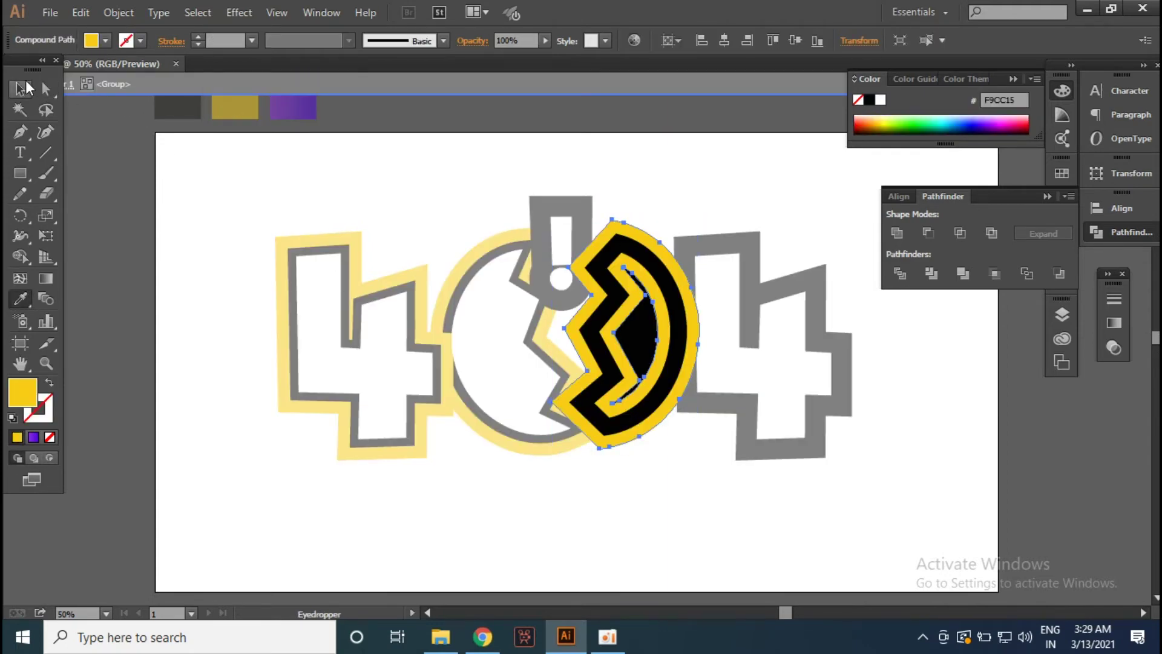
pyautogui.press('v')
pyautogui.doubleClick(720, 187)
# Step: Sample yellow onto the right 4's offset border and clear the selection
pyautogui.doubleClick(747, 331)
pyautogui.press('i')
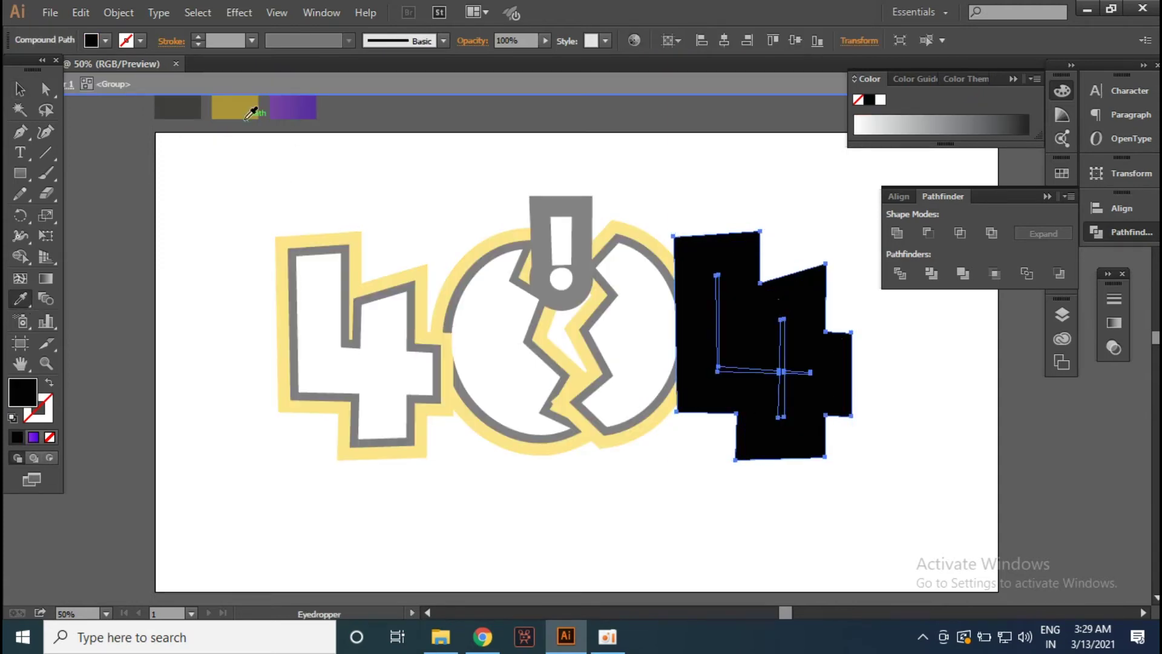
pyautogui.click(626, 236)
pyautogui.press('v')
pyautogui.press('Escape')
pyautogui.click(580, 207)
pyautogui.hotkey('ctrl', 'shift', 'a')
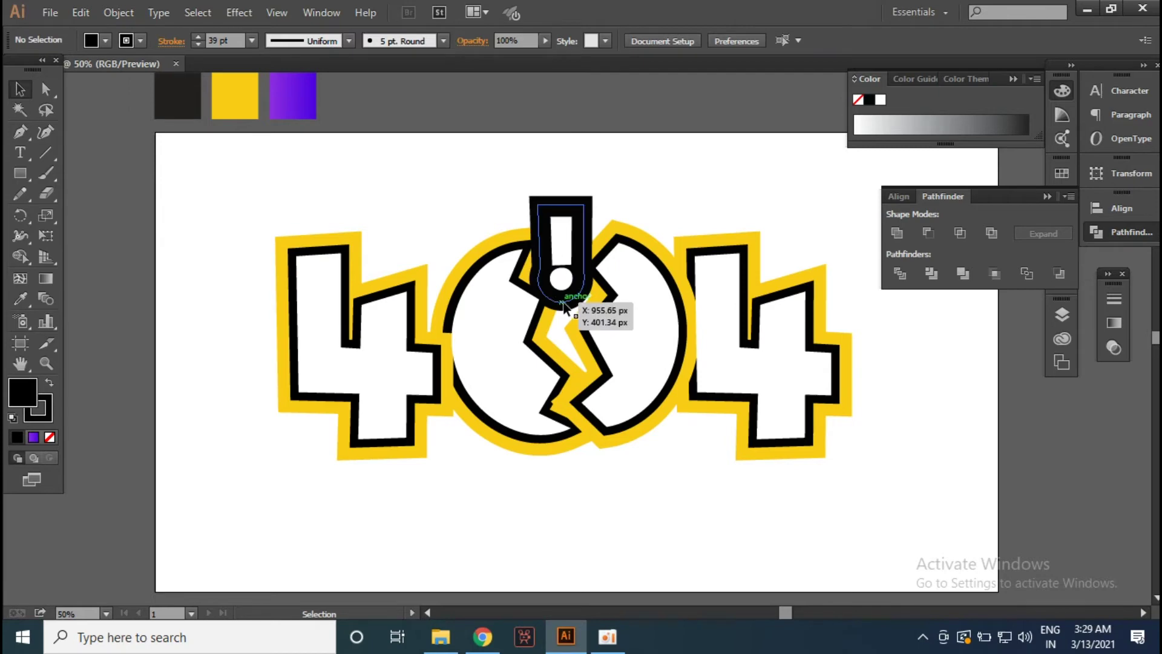
# Step: Sample yellow onto the exclamation mark and swap its fill and stroke, then undo to black
pyautogui.click(560, 301)
pyautogui.press('x')
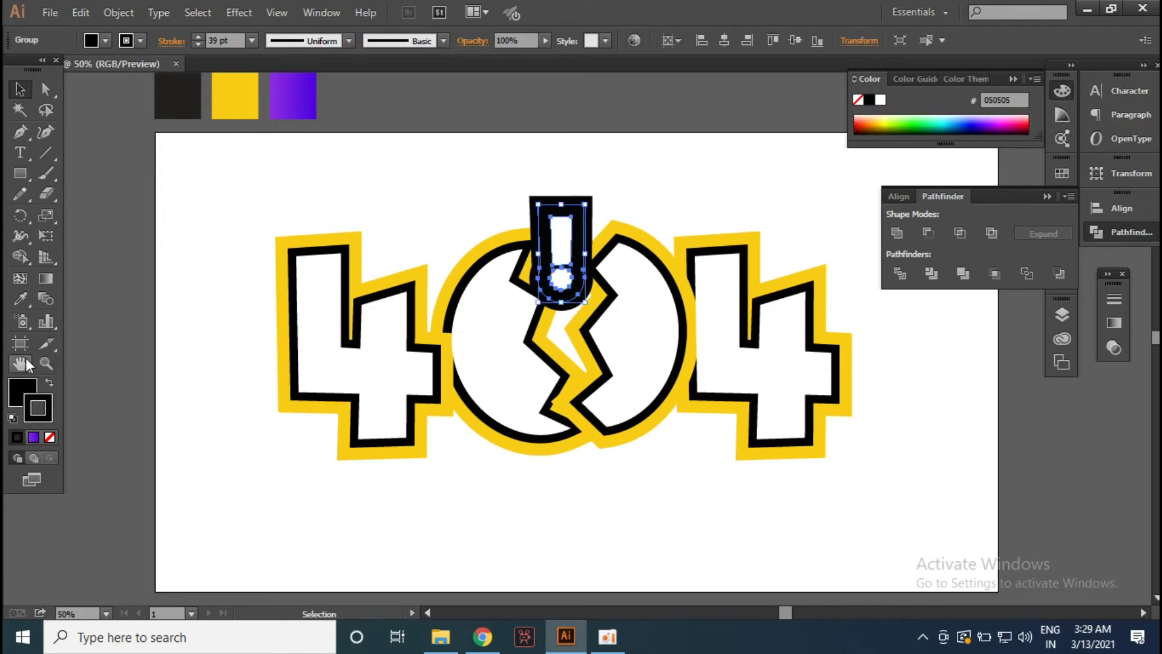
pyautogui.press('i')
pyautogui.click(235, 97)
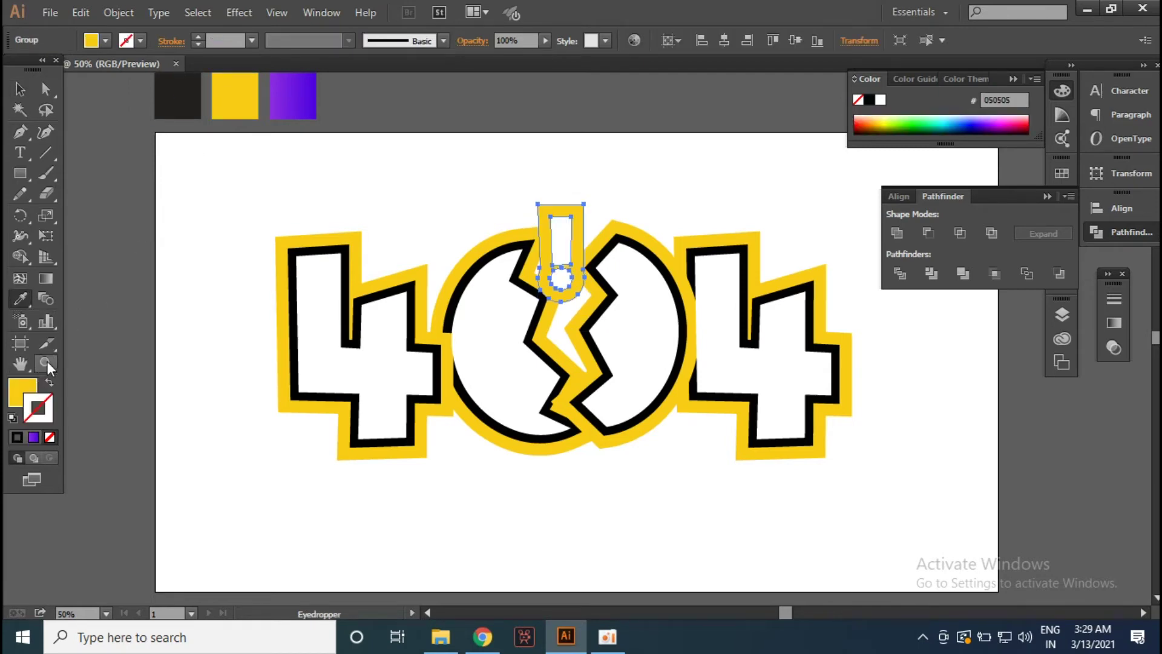
pyautogui.click(48, 405)
pyautogui.hotkey('shift', 'x')
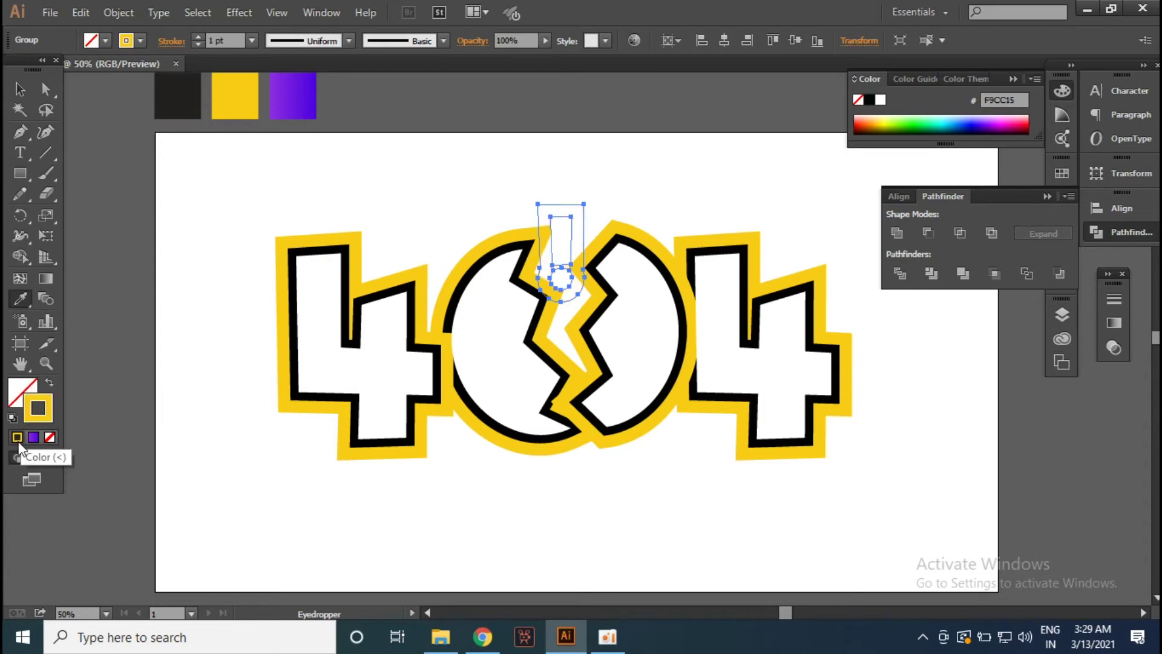
pyautogui.hotkey('ctrl', 'z')
pyautogui.hotkey('ctrl', 'z')
# Step: Give the exclamation mark group a yellow stroke via the Stroke colour picker
pyautogui.press('v')
pyautogui.hotkey('ctrl', '1')
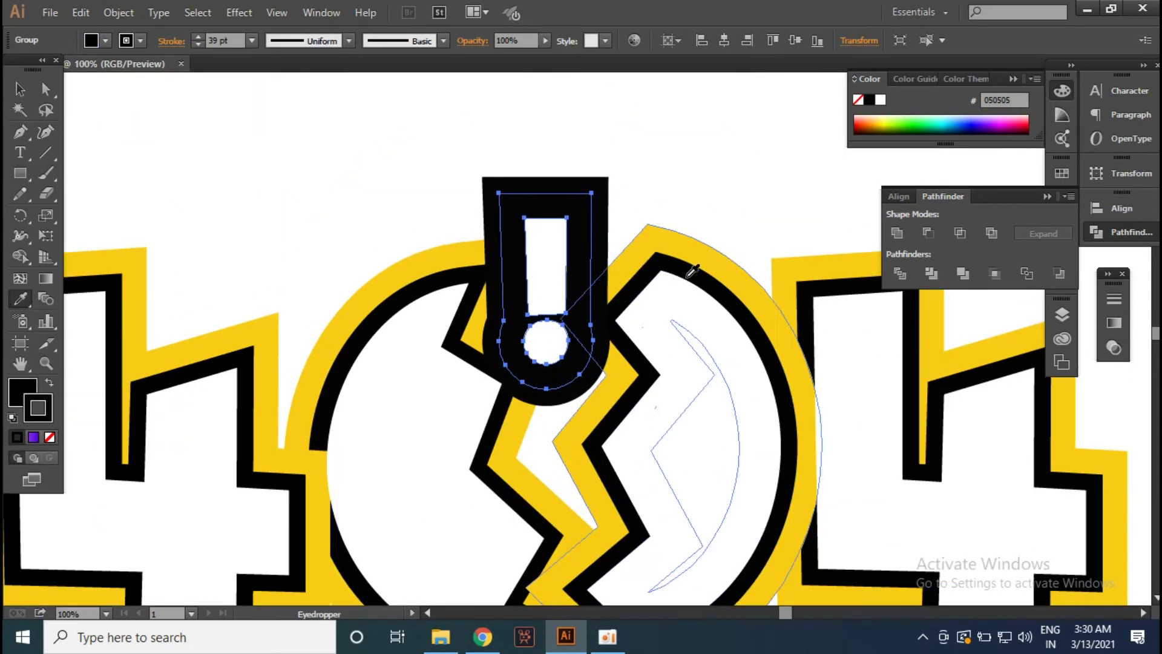
pyautogui.scroll(2, 291, 176)
pyautogui.click(291, 177)
pyautogui.click(581, 293)
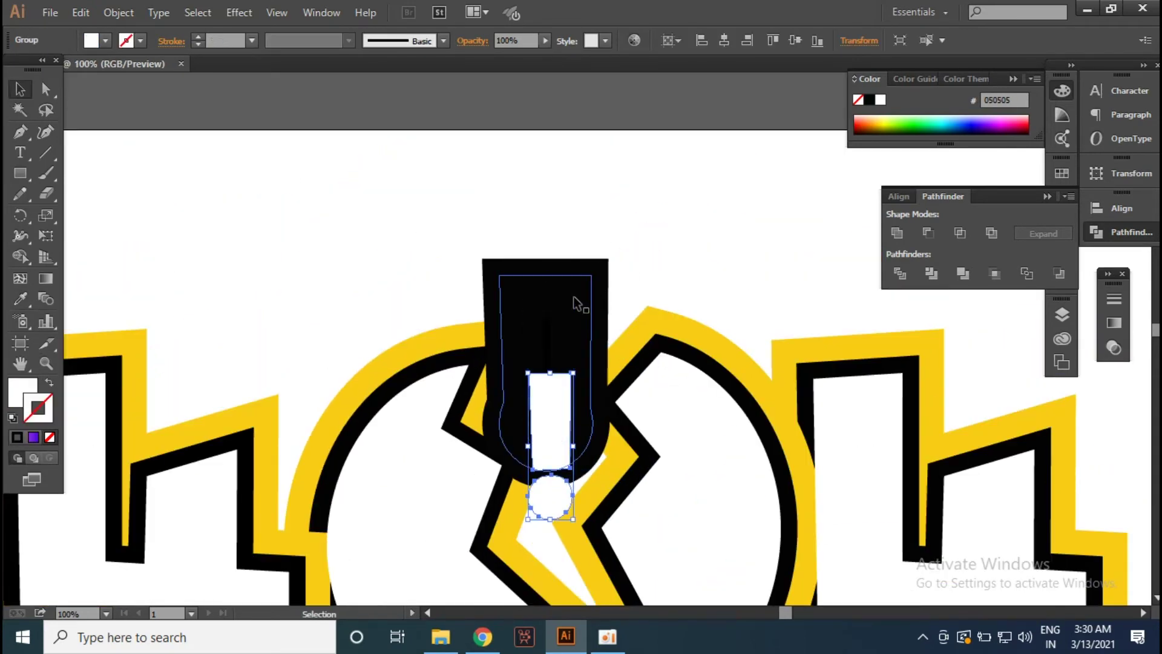
pyautogui.doubleClick(37, 404)
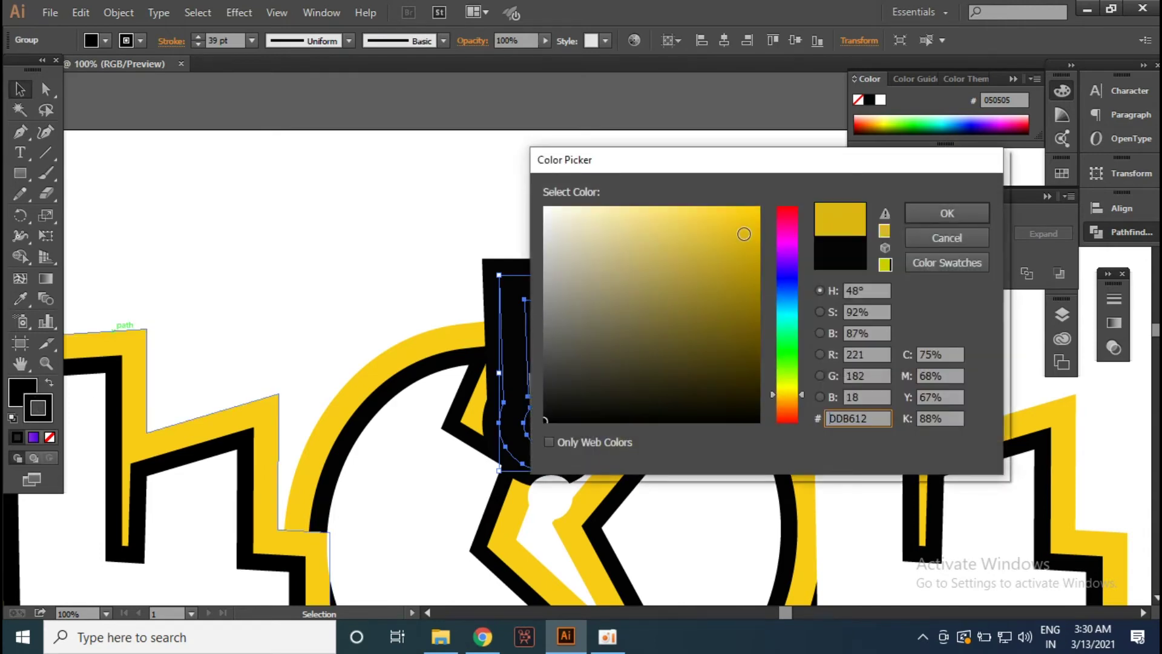
pyautogui.click(951, 213)
pyautogui.click(660, 314)
pyautogui.scroll(3, 659, 314)
pyautogui.hscroll(-5, 127, 190)
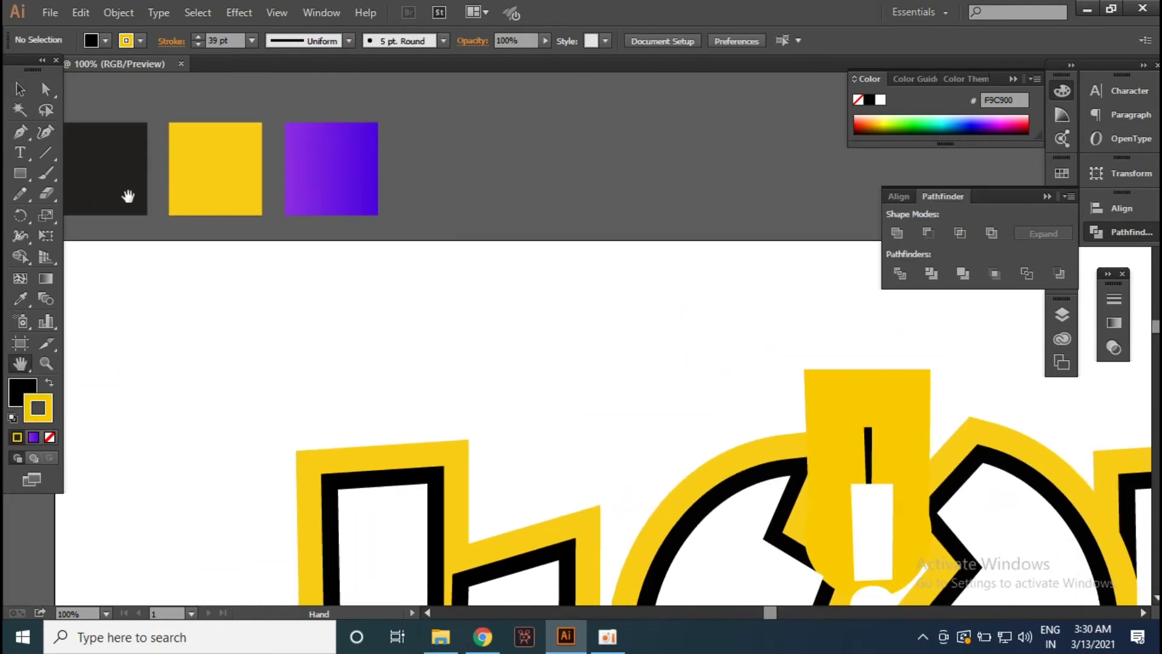
# Step: Move the white bar and dot into the yellow stem and isolate the exclamation group
pyautogui.click(188, 144)
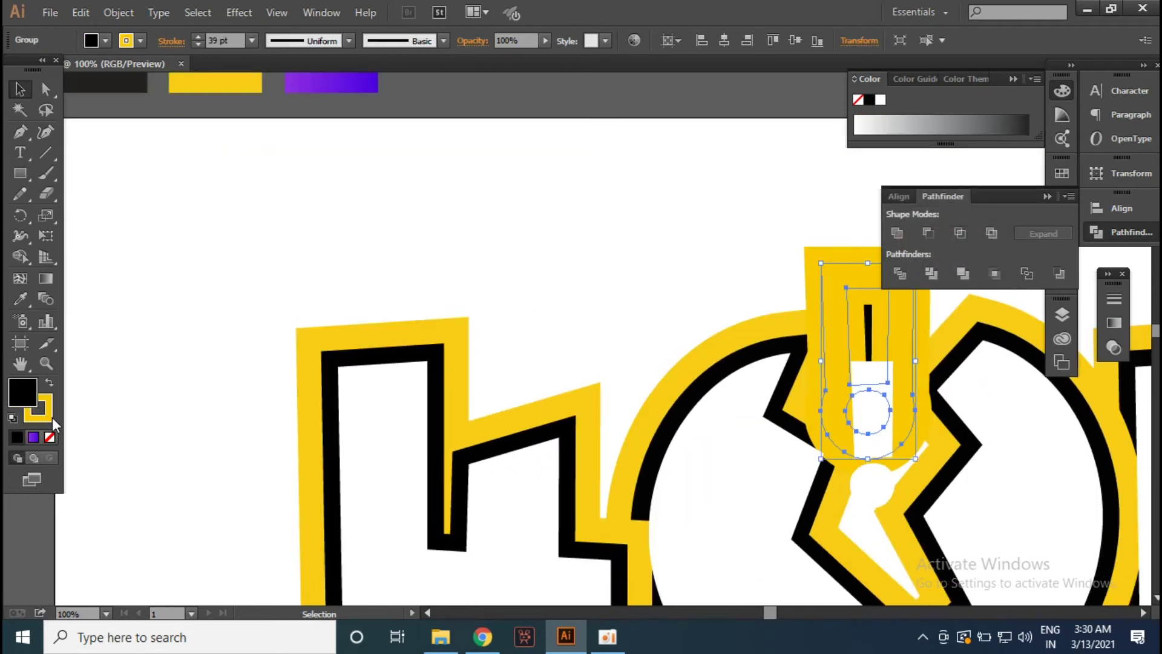
pyautogui.doubleClick(51, 417)
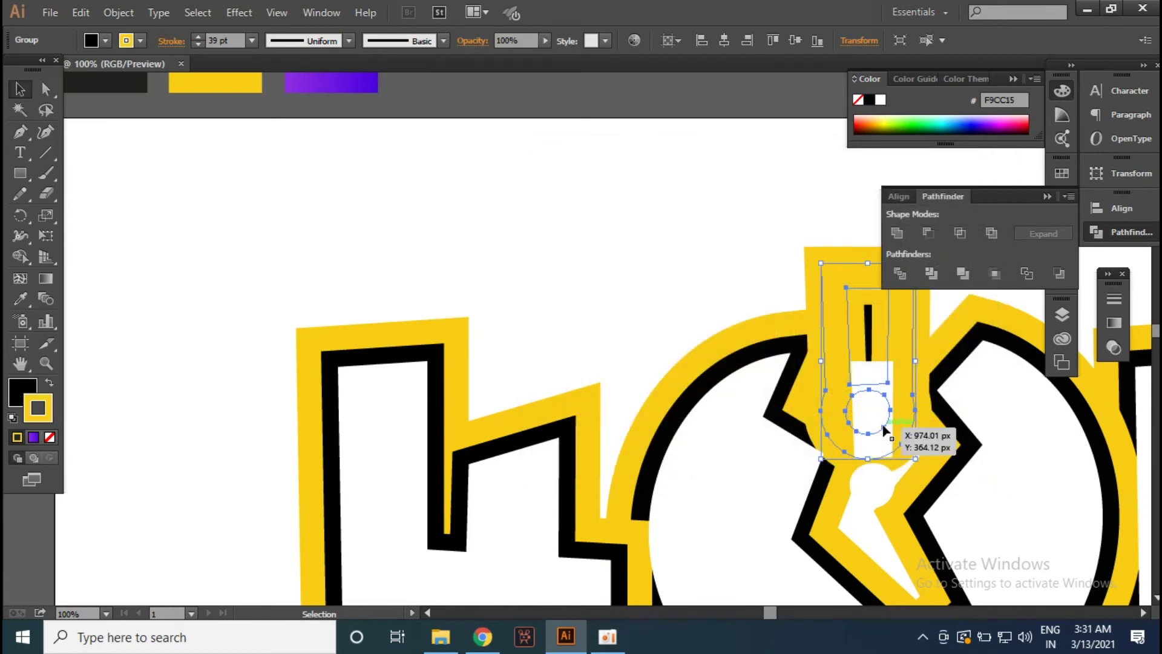
pyautogui.moveTo(885, 431); pyautogui.dragTo(881, 419)
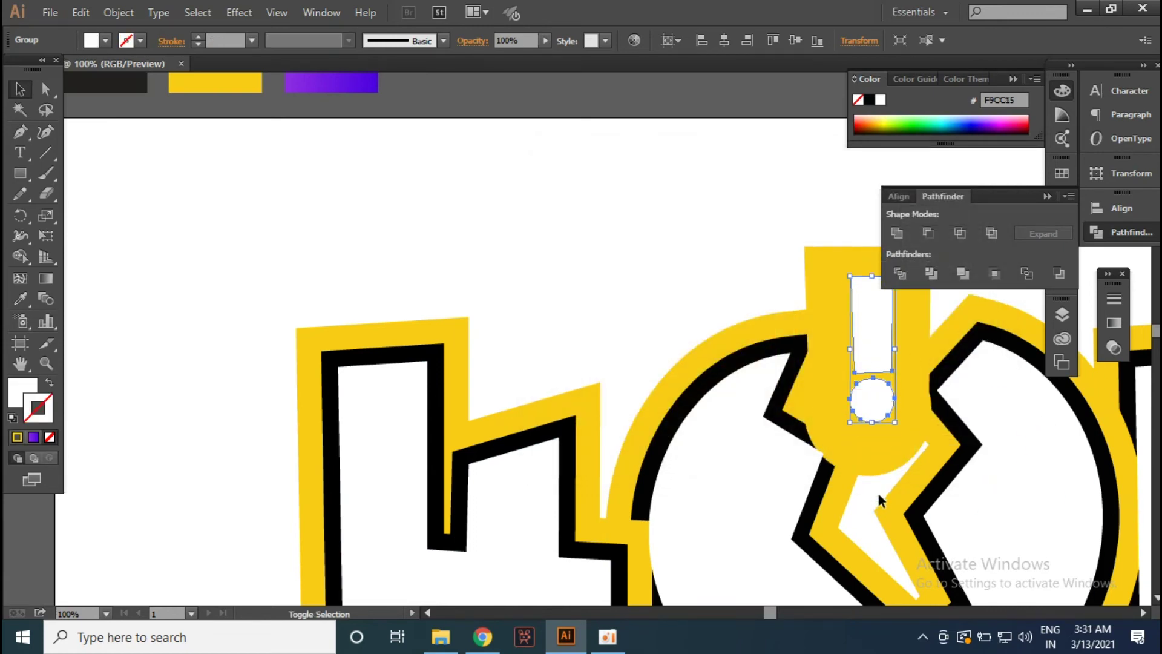
pyautogui.click(865, 228)
pyautogui.click(826, 285)
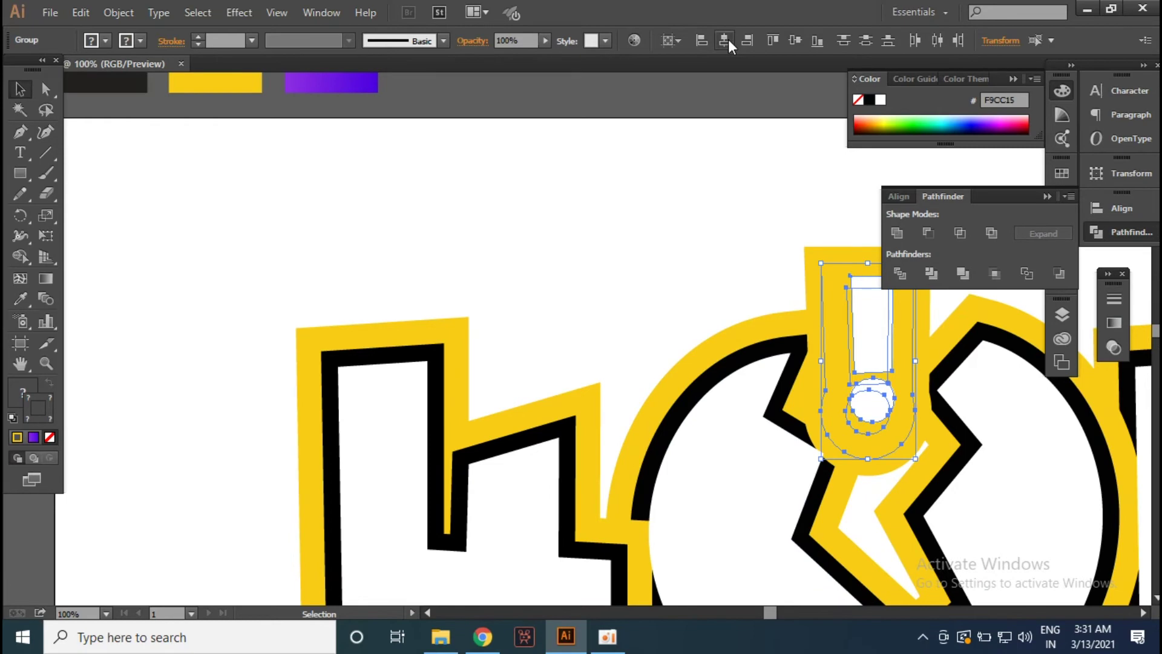
pyautogui.moveTo(817, 382)
pyautogui.mouseDown()
pyautogui.moveTo(506, 280)
pyautogui.moveTo(505, 221)
pyautogui.mouseUp()
pyautogui.doubleClick(588, 181)
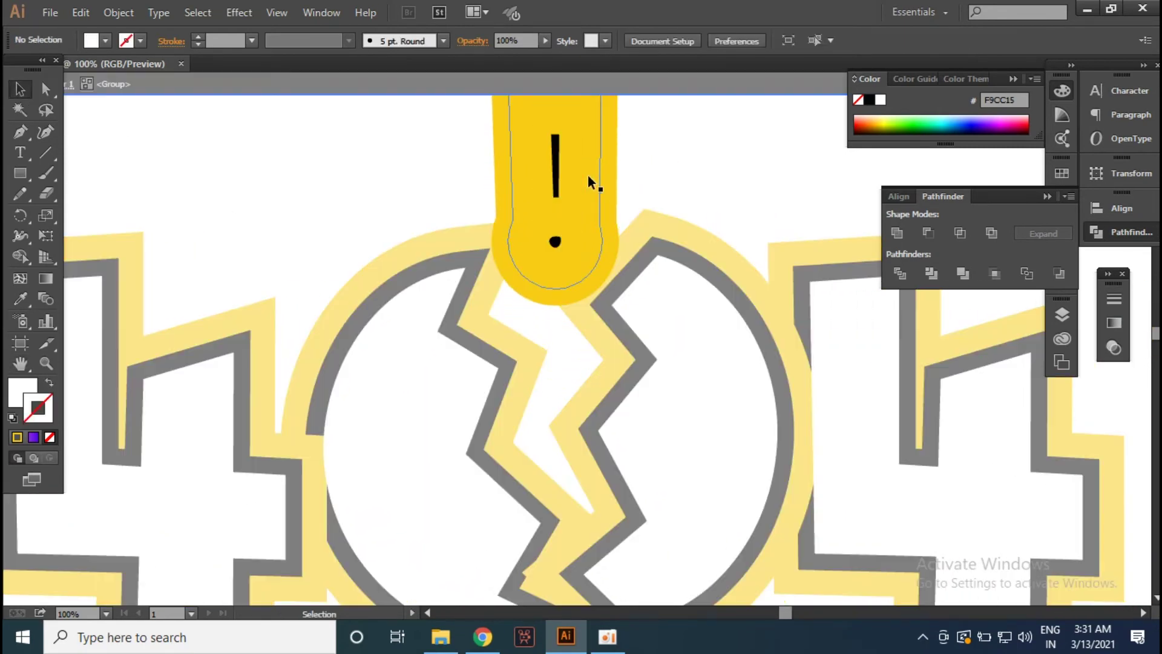
# Step: Remove the yellow stroke from the exclamation stem and exit isolation mode
pyautogui.click(592, 183)
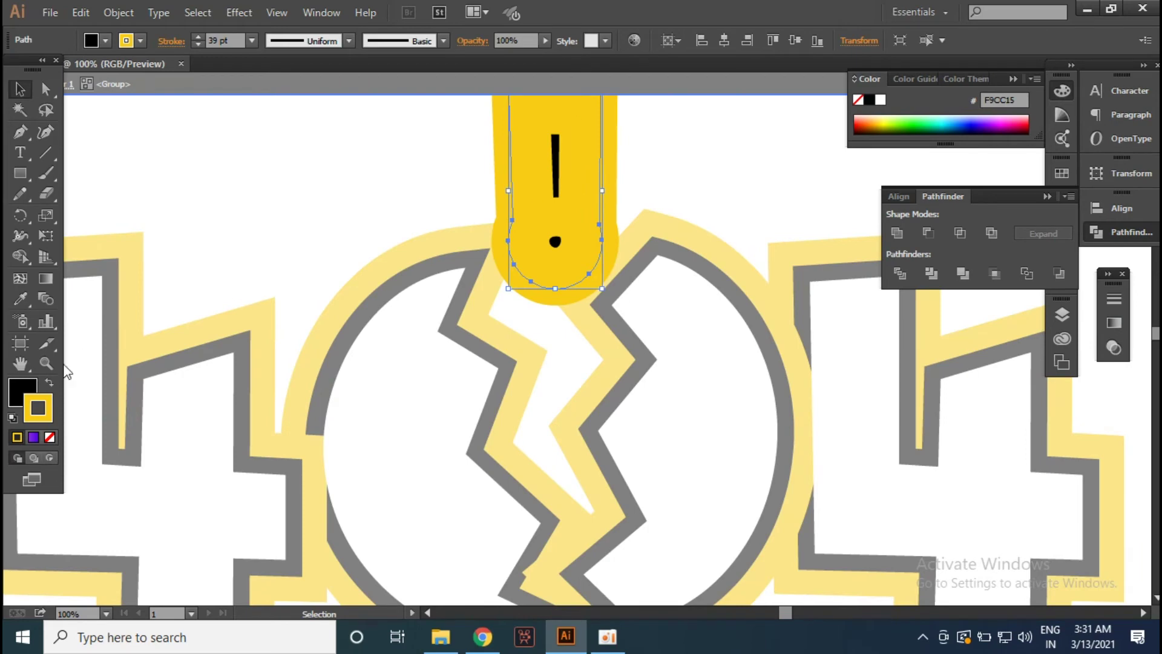
pyautogui.doubleClick(22, 391)
pyautogui.press('Return')
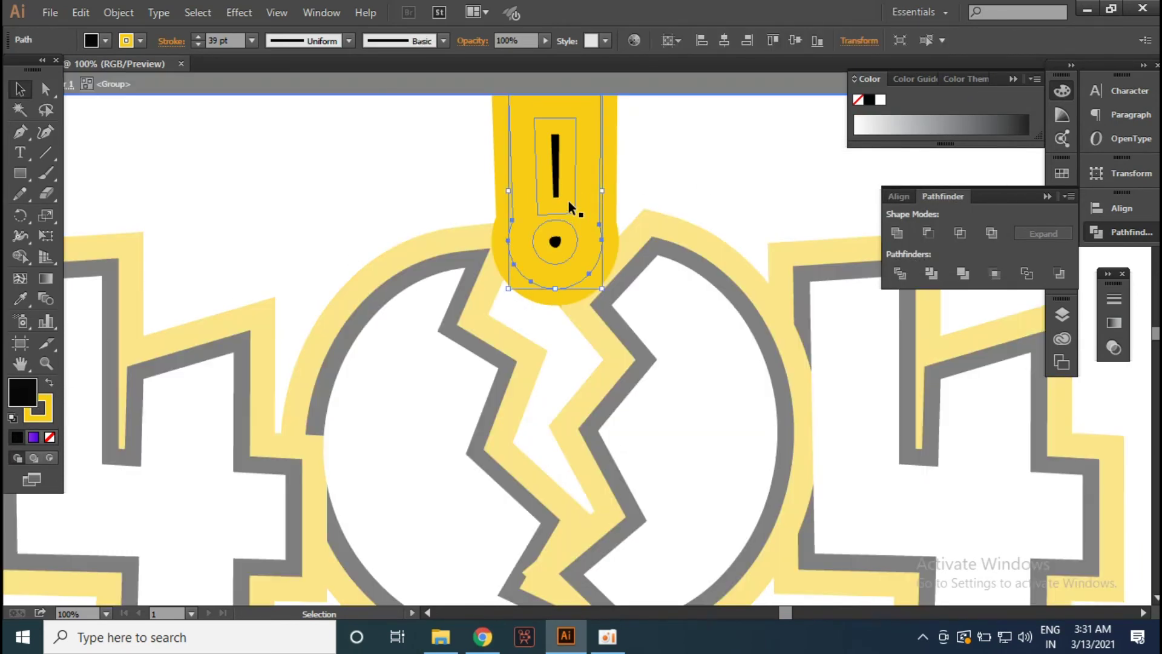
pyautogui.click(44, 413)
pyautogui.click(49, 437)
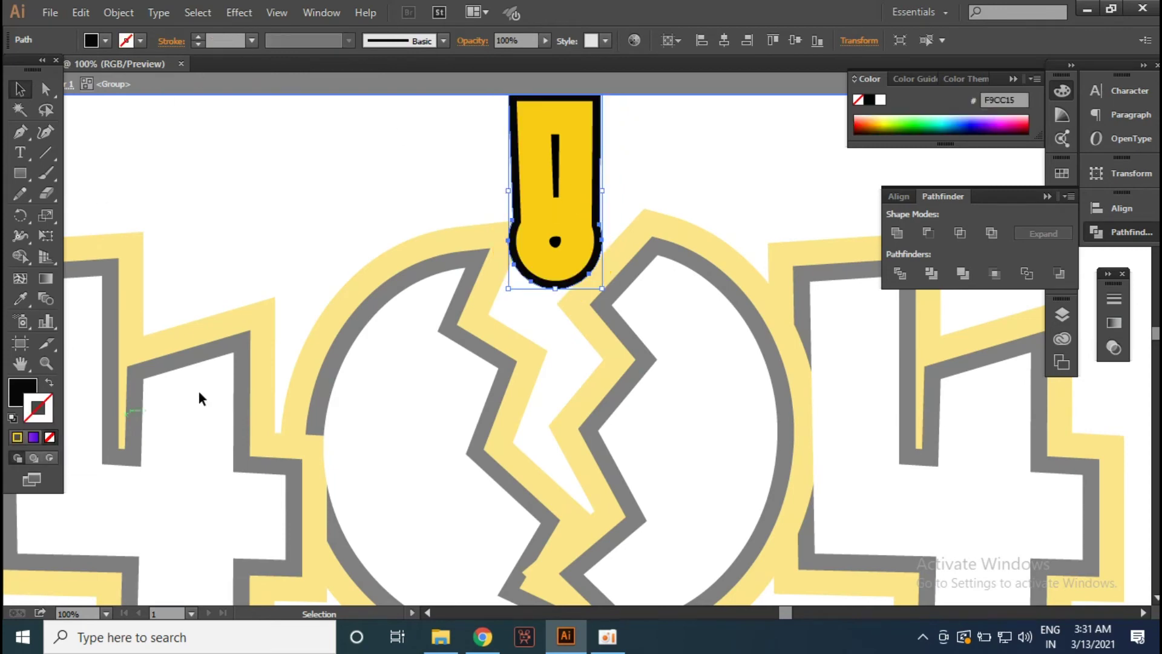
pyautogui.doubleClick(585, 216)
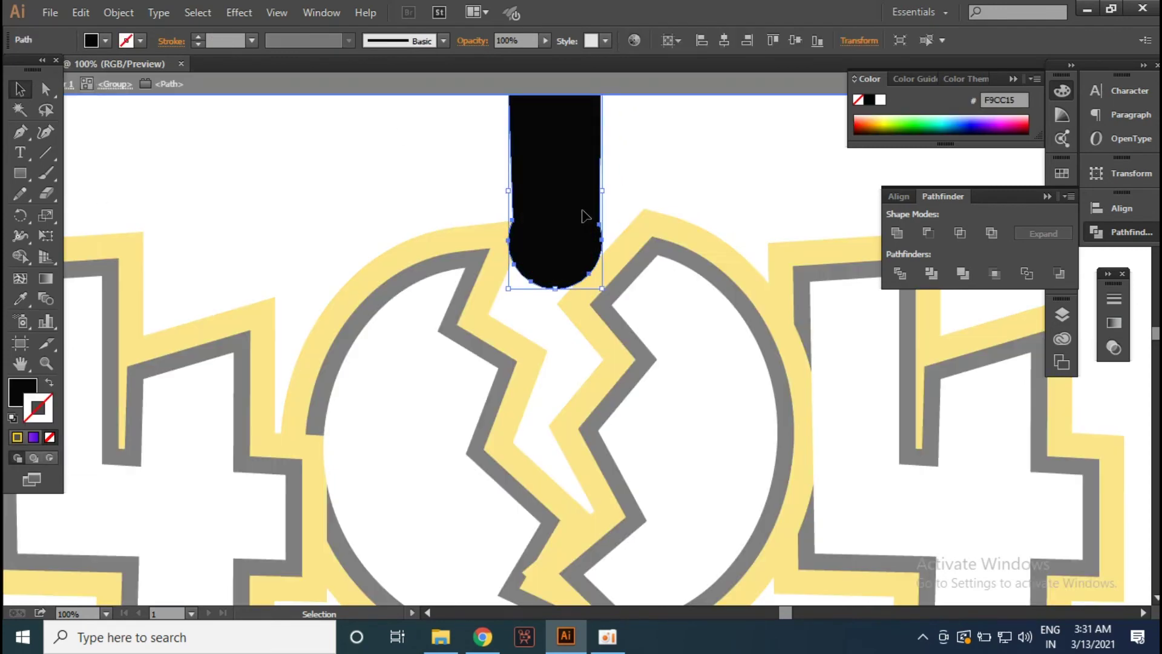
pyautogui.doubleClick(651, 189)
# Step: Horizontally centre the exclamation parts and nudge the mark down onto the crack
pyautogui.scroll(3, 591, 230)
pyautogui.click(590, 246)
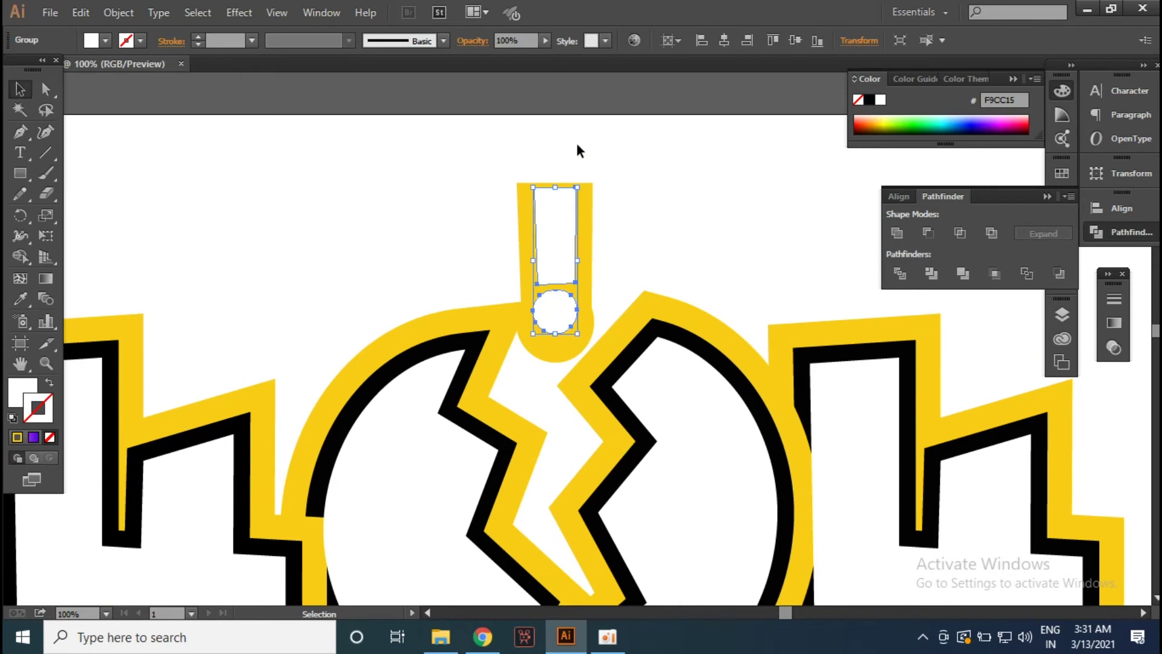
pyautogui.keyDown('shift'); pyautogui.click(575, 189); pyautogui.keyUp('shift')
pyautogui.click(725, 45)
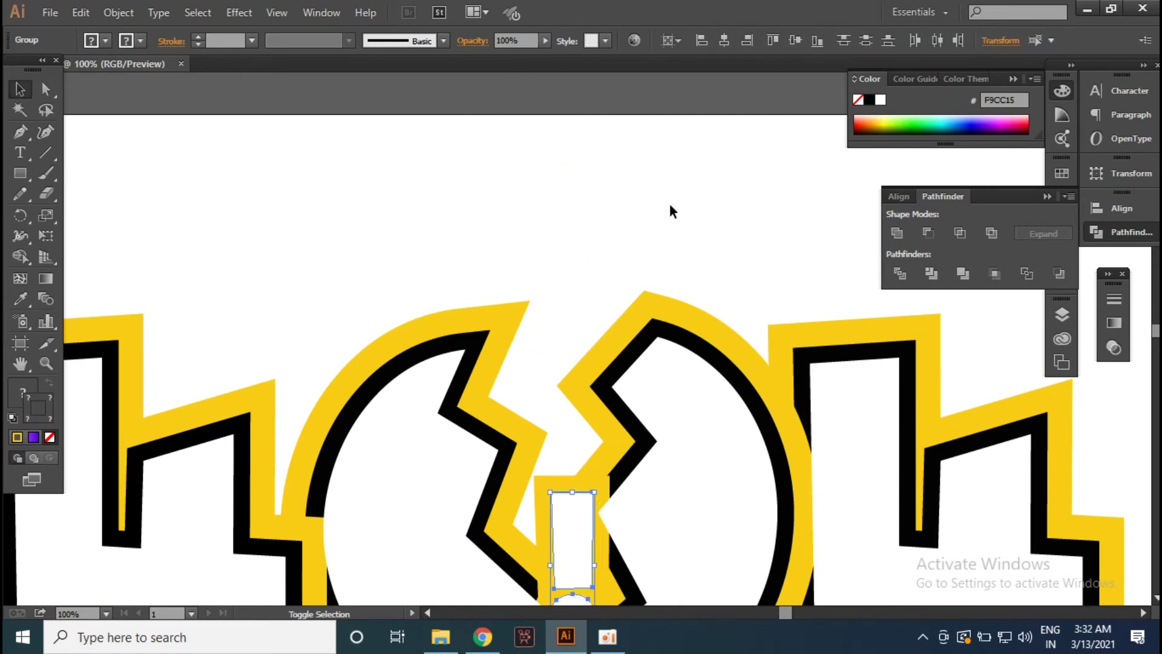
pyautogui.hotkey('shift', 'Down')
pyautogui.hotkey('shift', 'Down')
pyautogui.hotkey('shift', 'Down')
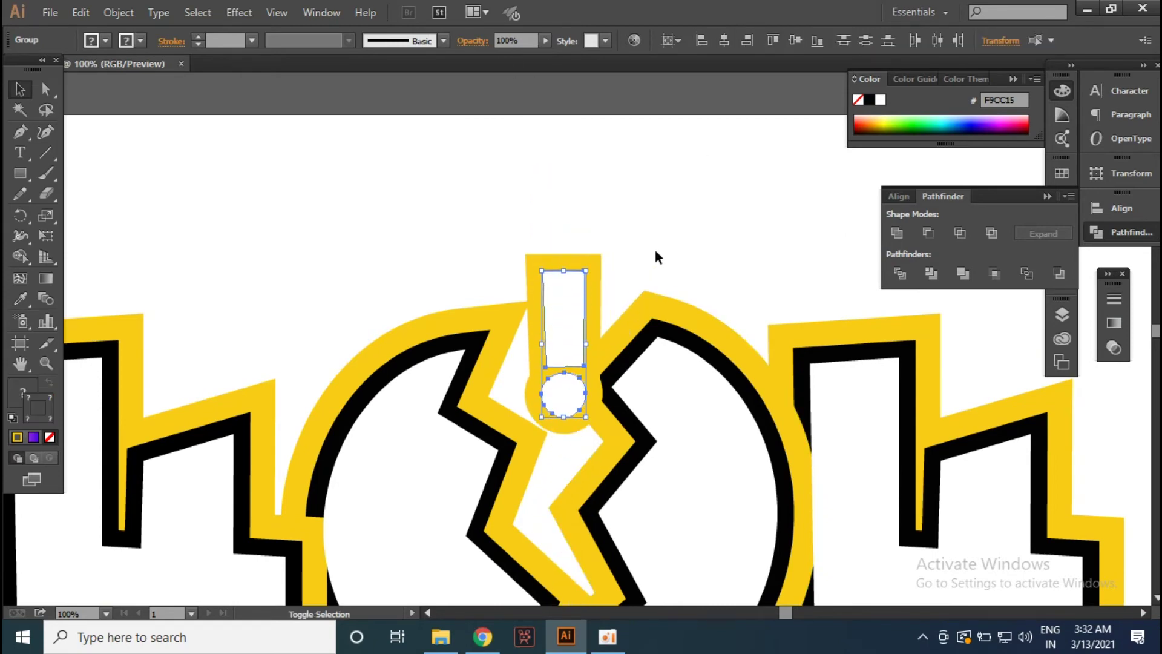
pyautogui.click(629, 254)
pyautogui.click(567, 318)
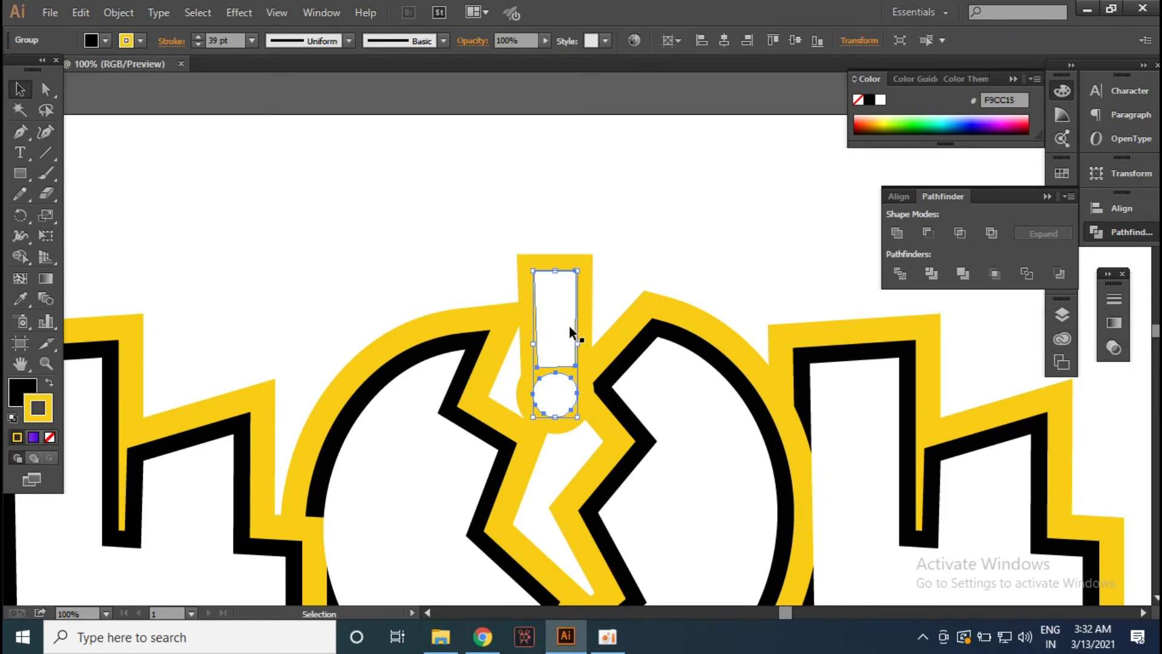
# Step: Give the exclamation mark a black 000000 stroke at 24 pt weight
pyautogui.doubleClick(39, 409)
pyautogui.write('000000')
pyautogui.click(926, 216)
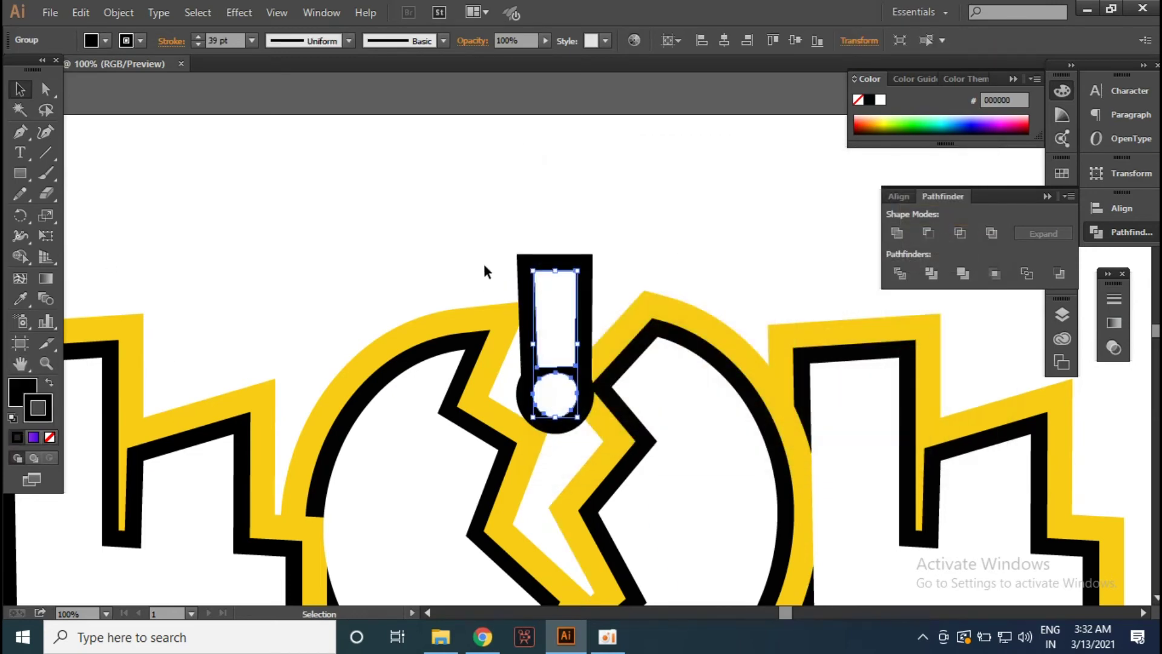
pyautogui.click(226, 41)
pyautogui.write('24')
pyautogui.press('Return')
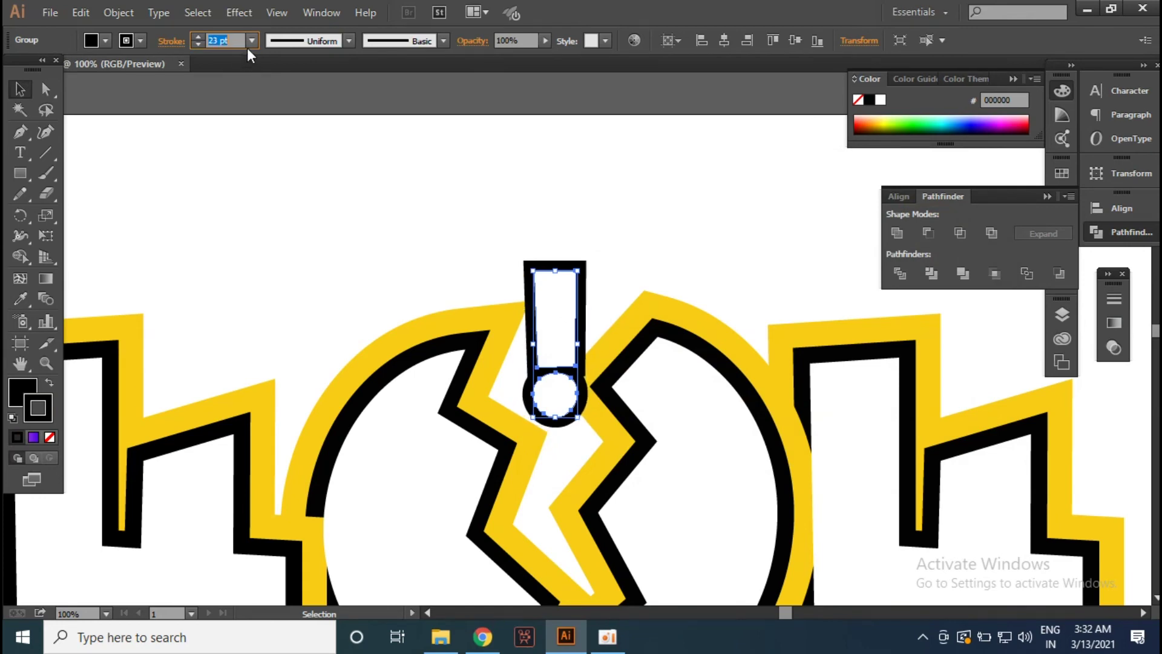
# Step: Add an 8 px Offset Path around the exclamation mark with a yellow f9cc15 stroke
pyautogui.click(118, 12)
pyautogui.moveTo(136, 355)
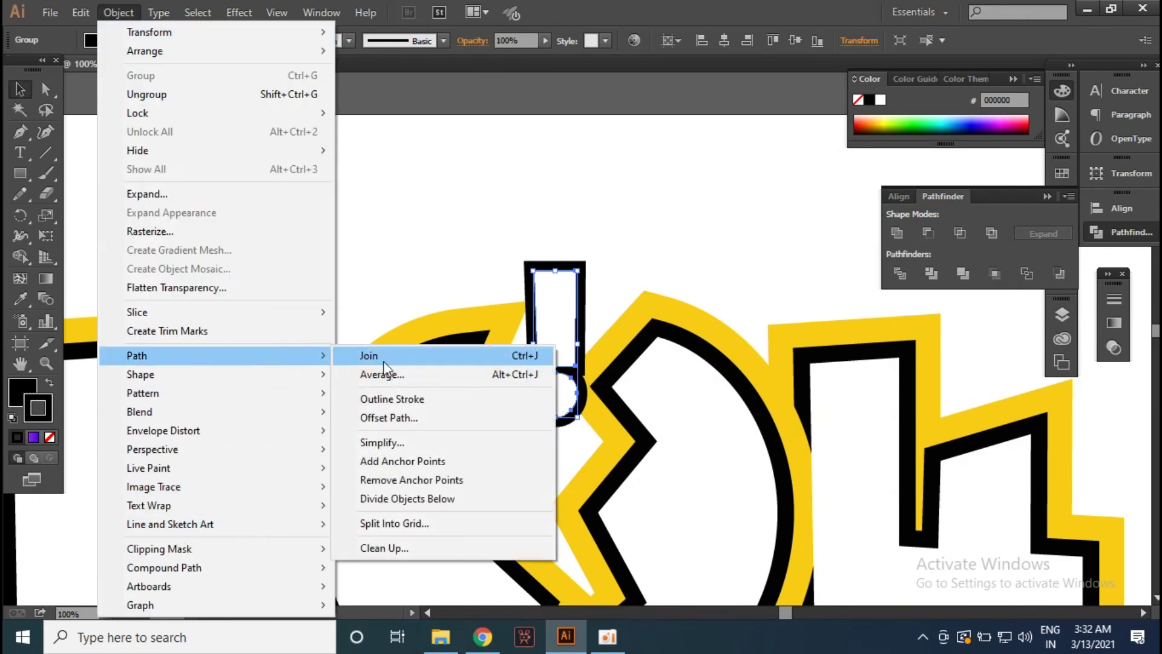
pyautogui.click(434, 417)
pyautogui.click(576, 361)
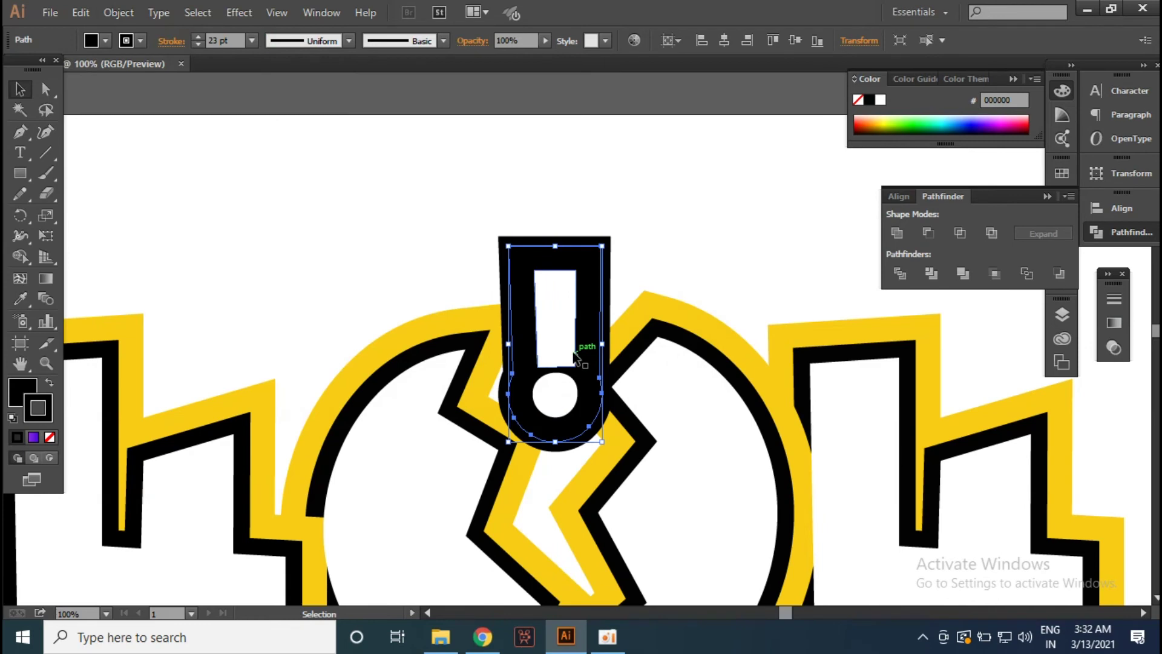
pyautogui.hotkey('ctrl', 'z')
pyautogui.click(119, 12)
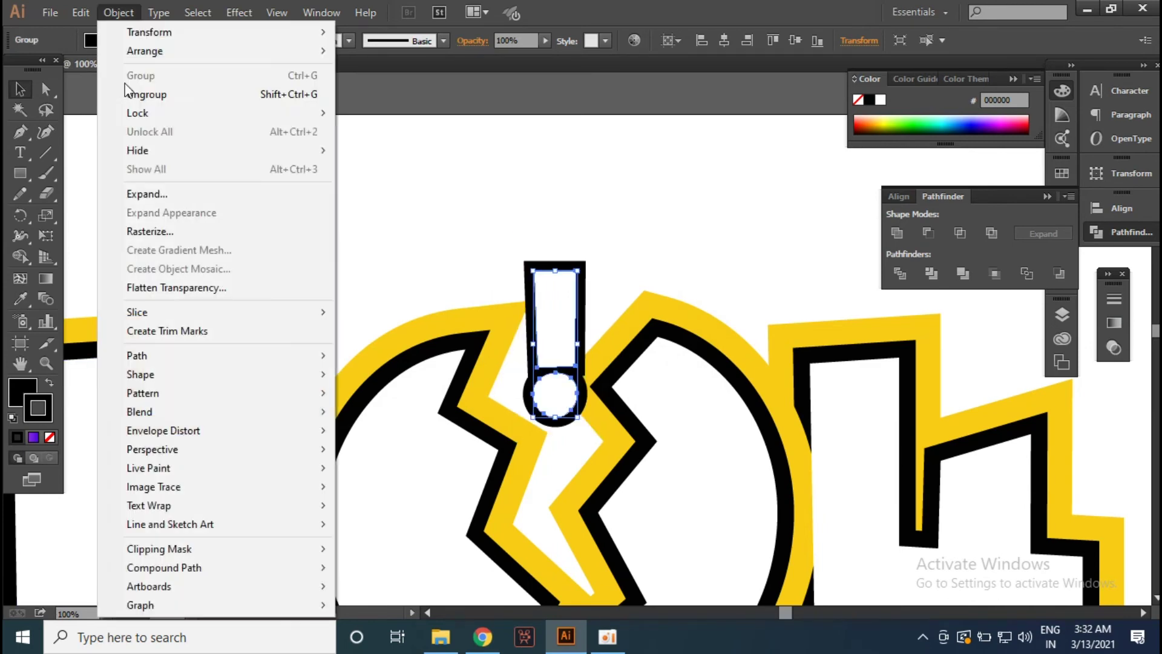
pyautogui.moveTo(137, 355)
pyautogui.click(388, 416)
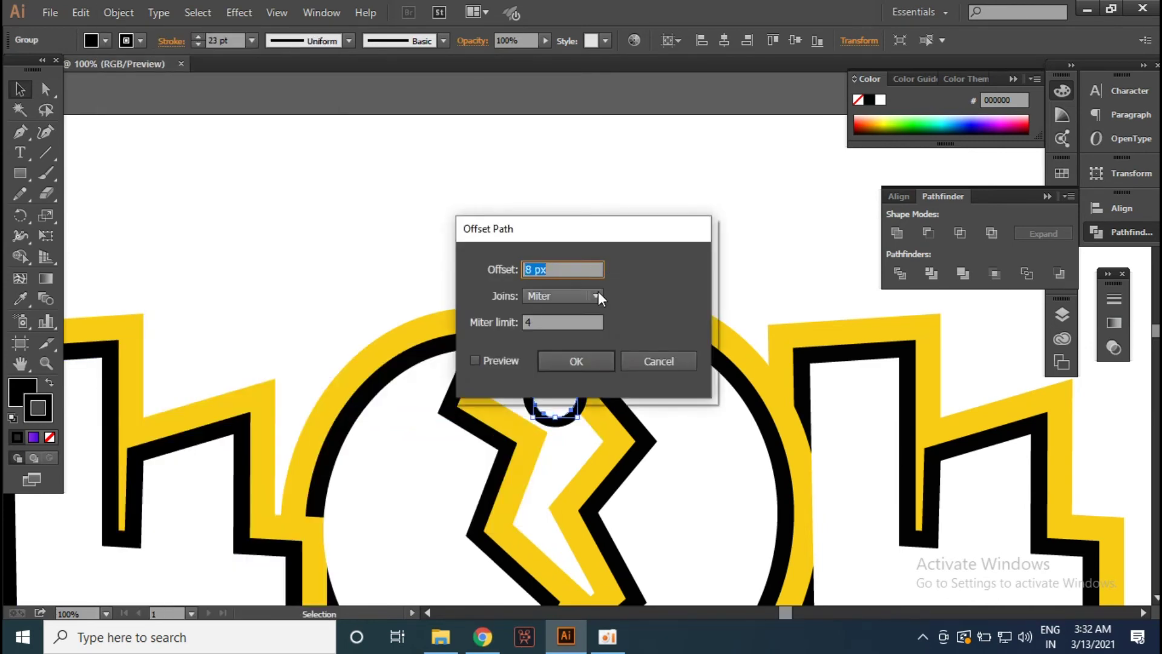
pyautogui.click(572, 362)
pyautogui.doubleClick(50, 404)
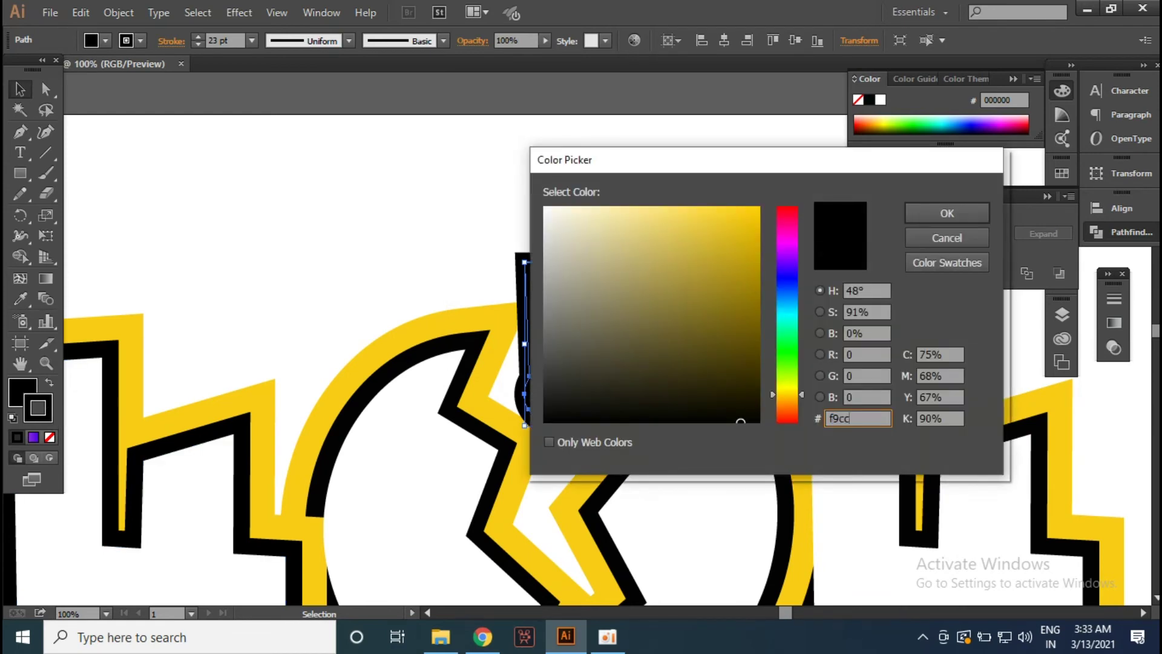
pyautogui.write('15')
pyautogui.press('Return')
pyautogui.hotkey('ctrl', '-')
pyautogui.hotkey('ctrl', '-')
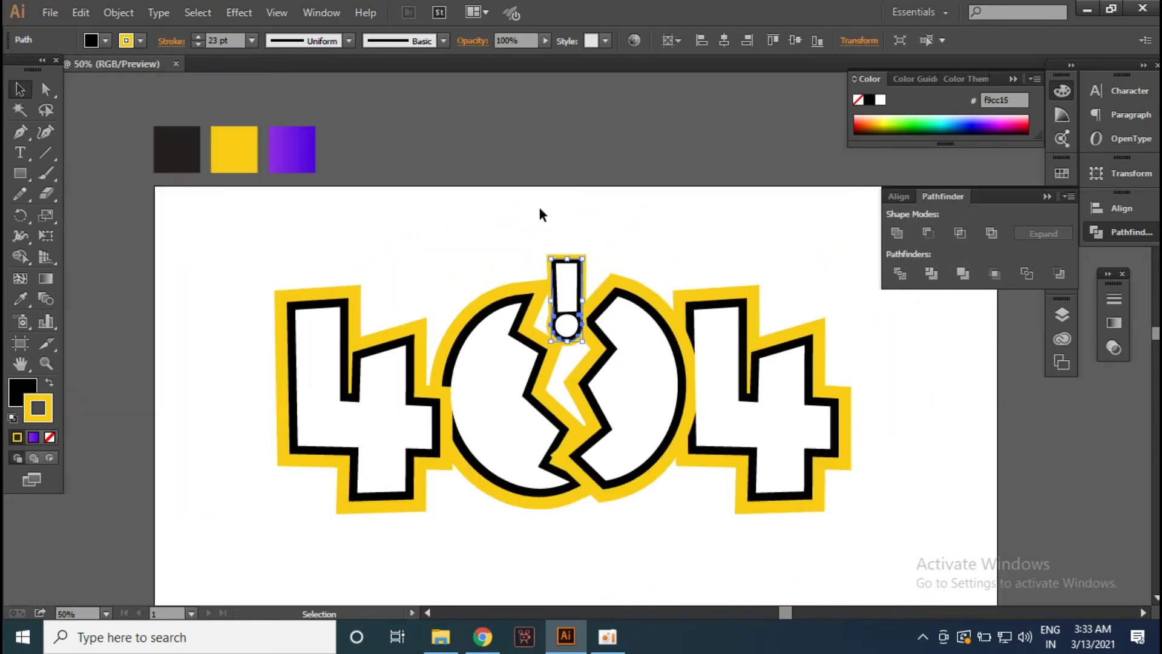
# Step: Draw a rectangle covering the whole artboard and send it behind the 404 artwork
pyautogui.moveTo(720, 266); pyautogui.dragTo(764, 475)
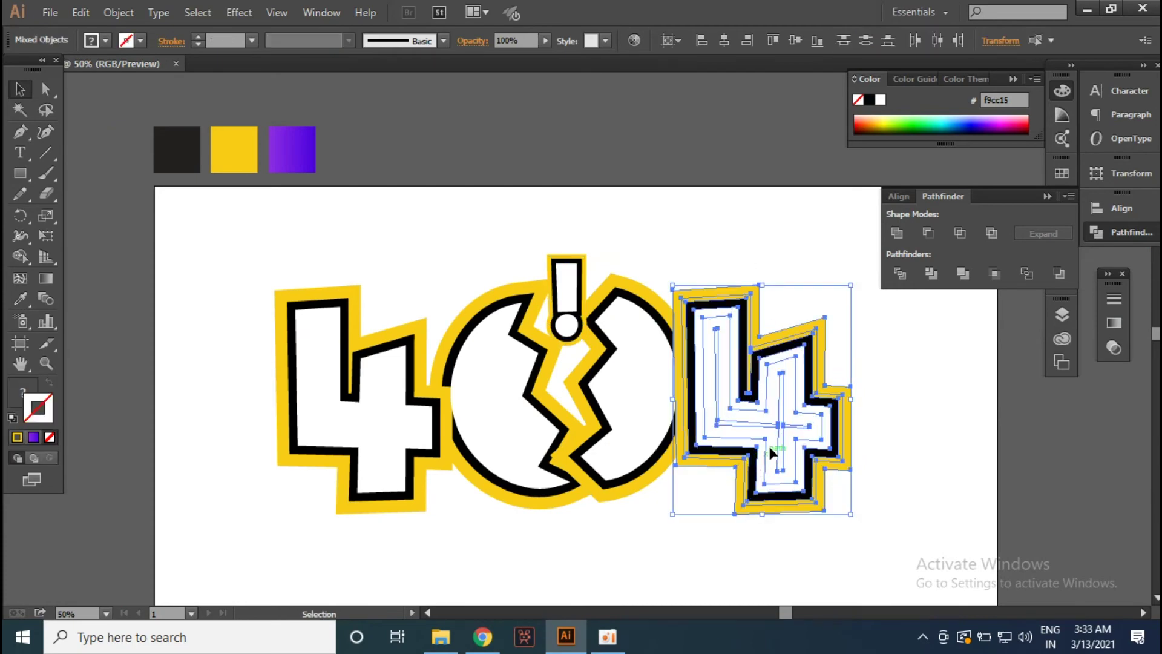
pyautogui.click(725, 257)
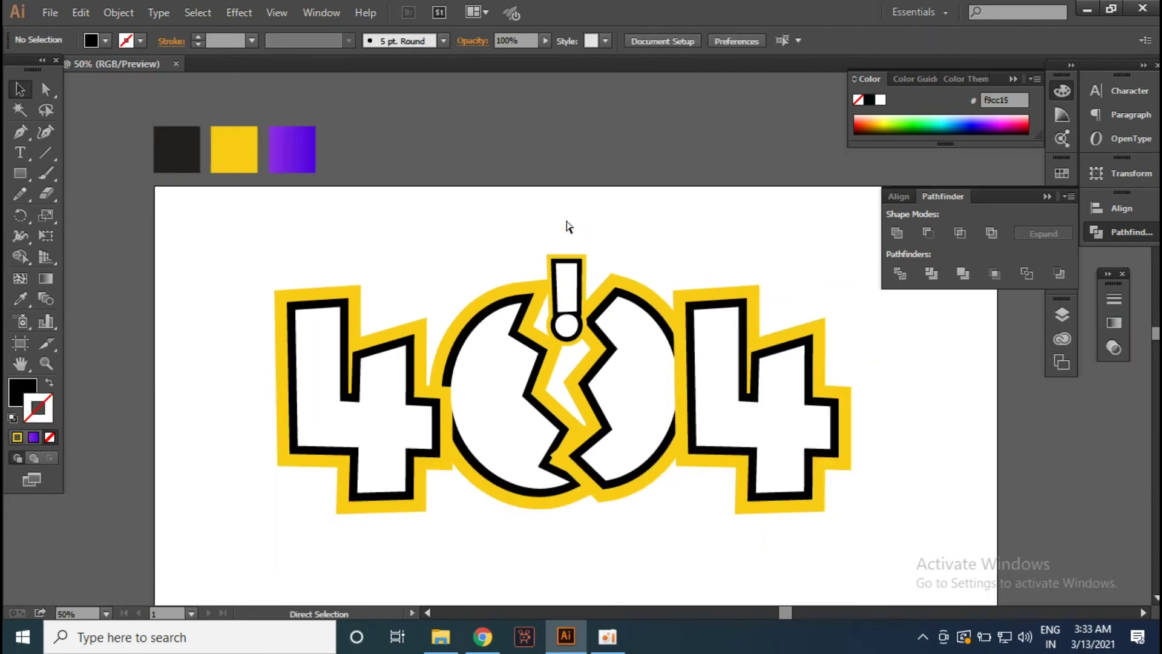
pyautogui.scroll(-3, 568, 228)
pyautogui.click(21, 177)
pyautogui.moveTo(154, 105); pyautogui.dragTo(997, 563)
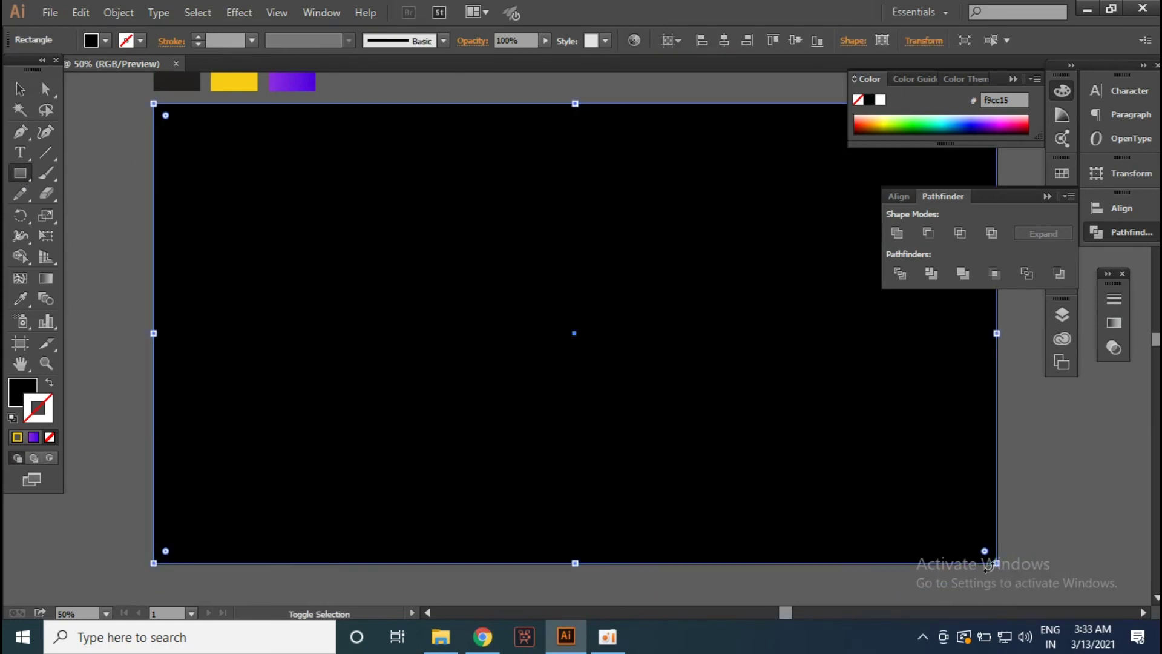
pyautogui.hotkey('ctrl', 'shift', '[')
# Step: Eyedrop the purple gradient swatch onto the rectangle, undo a stray rectangle, and reveal its gradient line
pyautogui.press('i')
pyautogui.click(292, 81)
pyautogui.scroll(2, 569, 457)
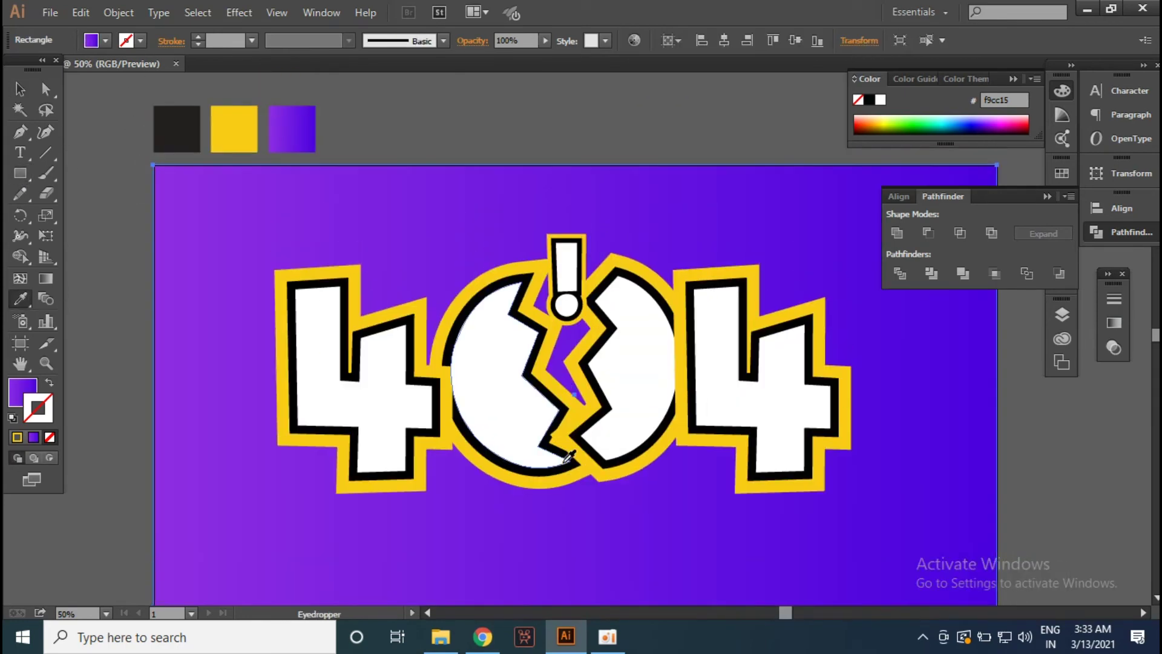
pyautogui.click(20, 173)
pyautogui.scroll(-2, 300, 472)
pyautogui.moveTo(140, 524)
pyautogui.mouseDown()
pyautogui.moveTo(745, 195)
pyautogui.moveTo(88, 370)
pyautogui.mouseUp()
pyautogui.hotkey('ctrl', 'z')
pyautogui.press('g')
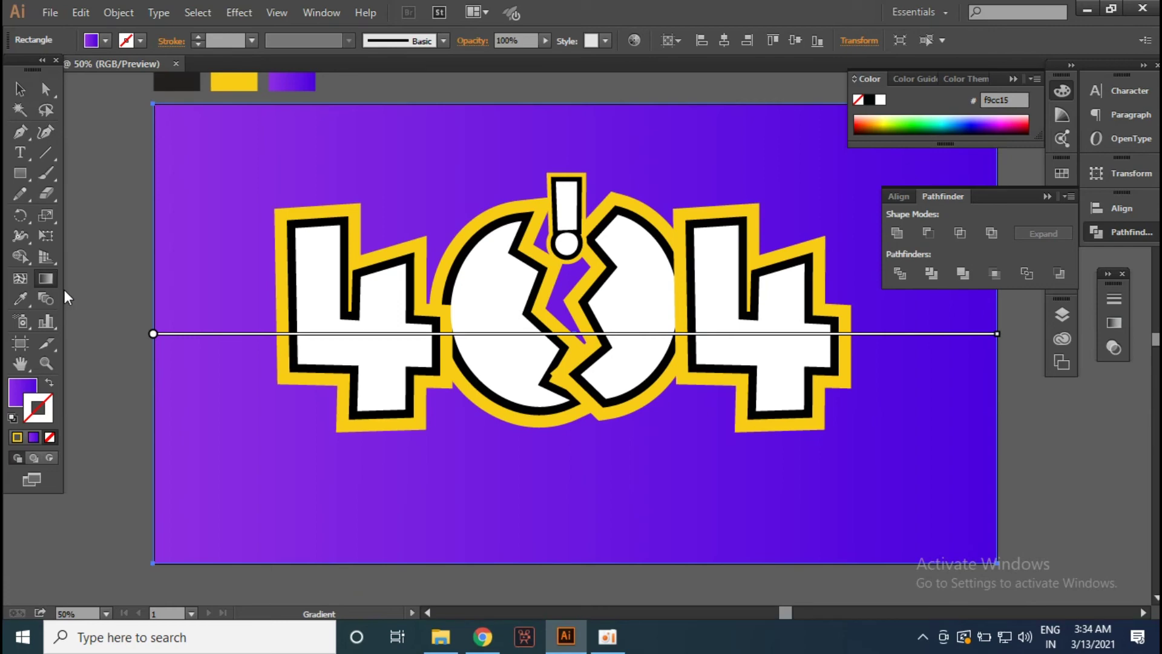
pyautogui.press('v')
pyautogui.click(46, 279)
# Step: In the Gradient panel, try background gradient angles of -45° and 60°
pyautogui.click(20, 91)
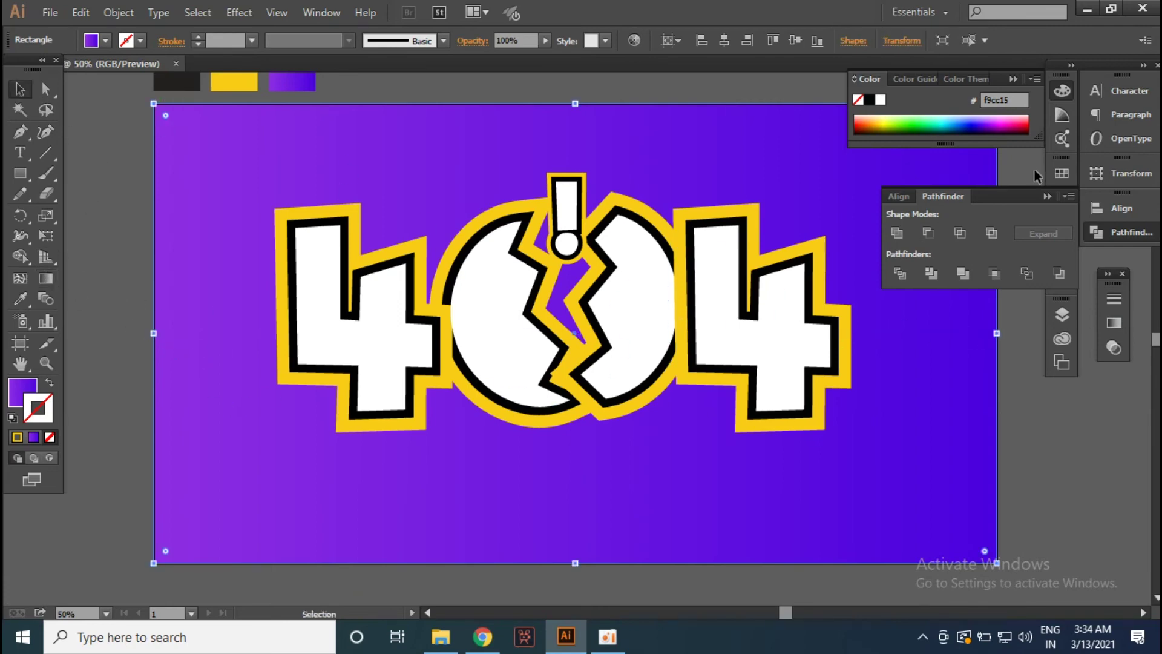
pyautogui.click(1114, 323)
pyautogui.click(907, 347)
pyautogui.click(1003, 354)
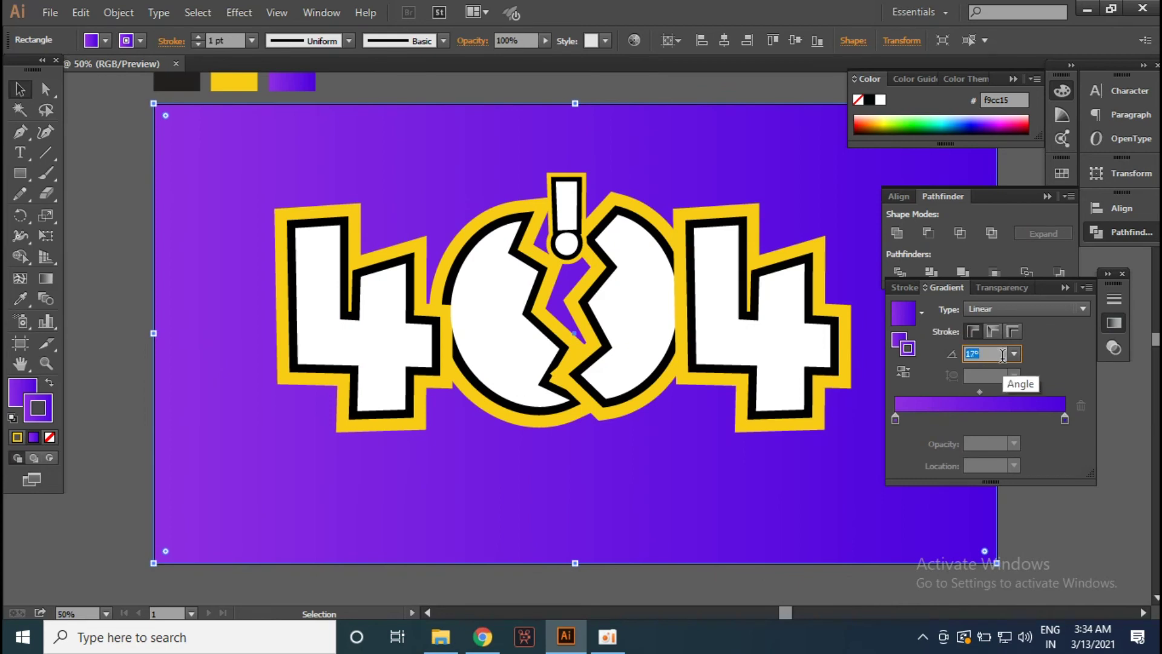
pyautogui.click(1045, 238)
pyautogui.click(1014, 353)
pyautogui.click(1034, 121)
pyautogui.click(1014, 354)
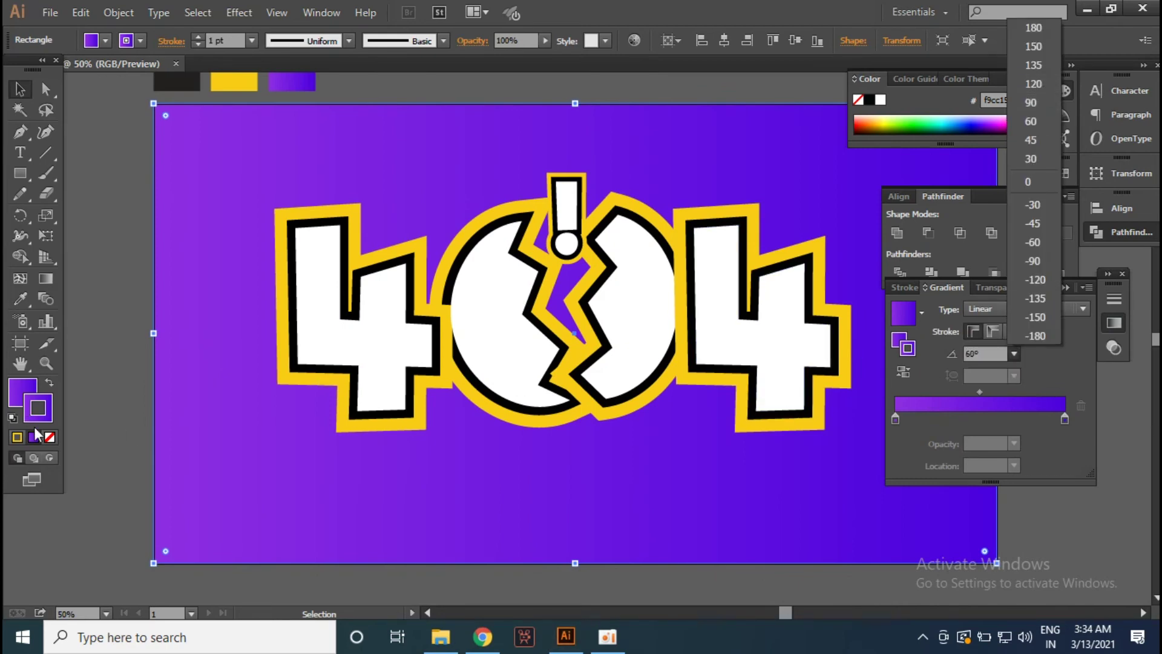
# Step: Remove the background rectangle's stroke and set its gradient angle to -60°
pyautogui.click(49, 437)
pyautogui.click(1014, 354)
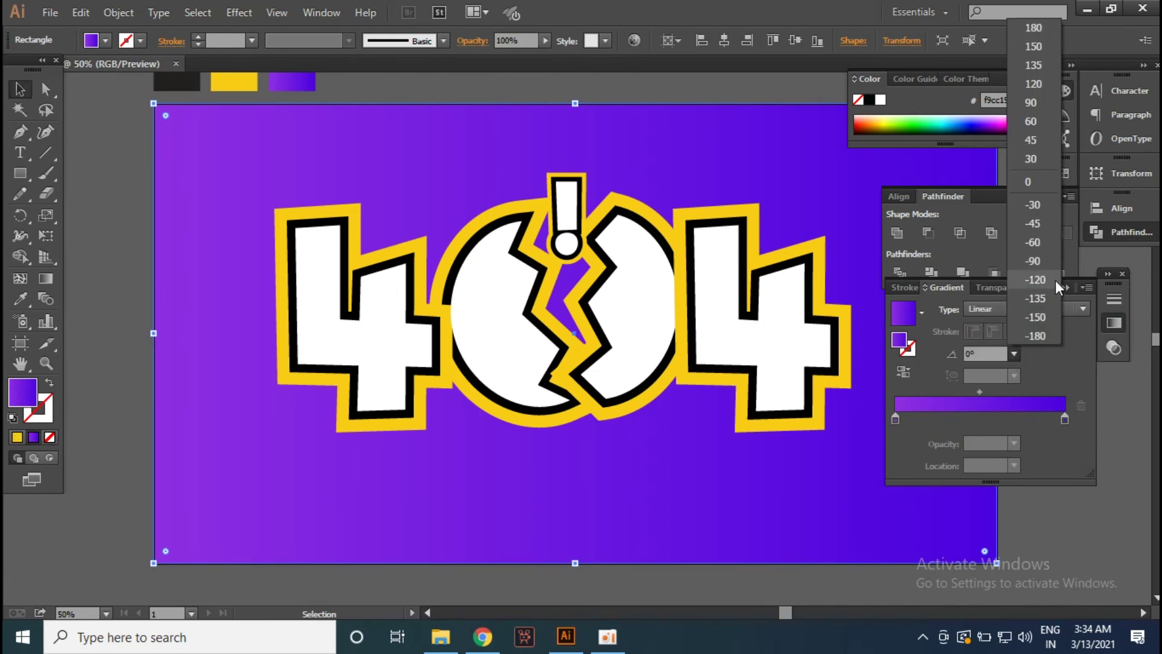
pyautogui.click(1045, 258)
pyautogui.hotkey('ctrl', '-')
pyautogui.hotkey('ctrl', '-')
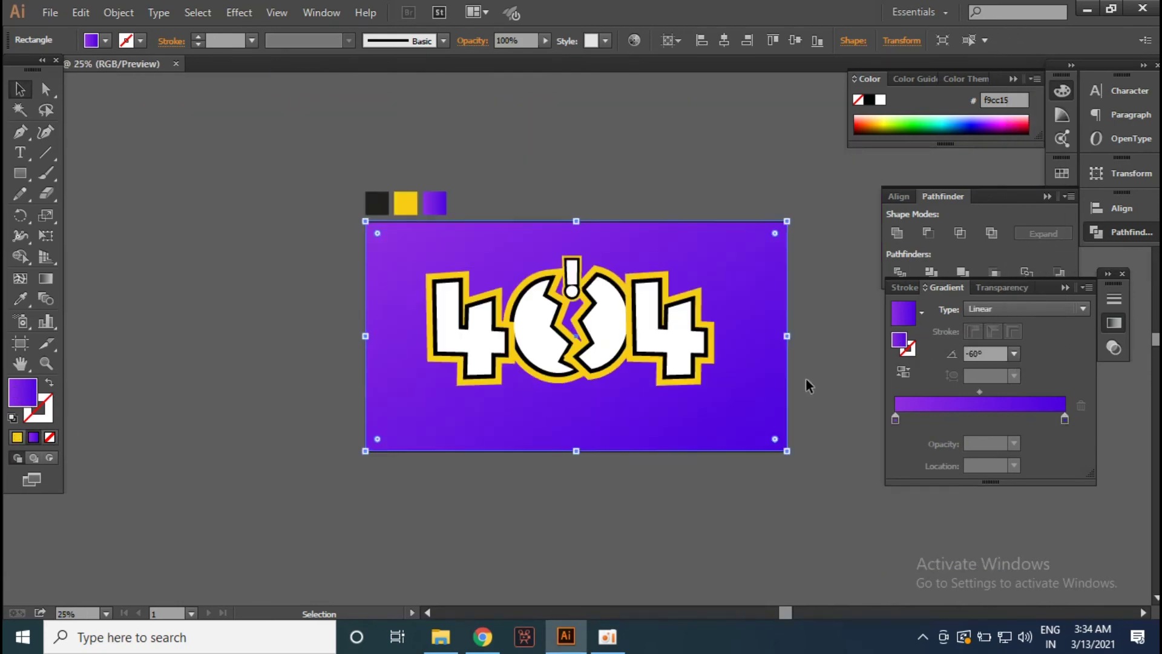
# Step: Select the left 4 with its outlines, nudge it left, then undo the nudge
pyautogui.click(674, 310)
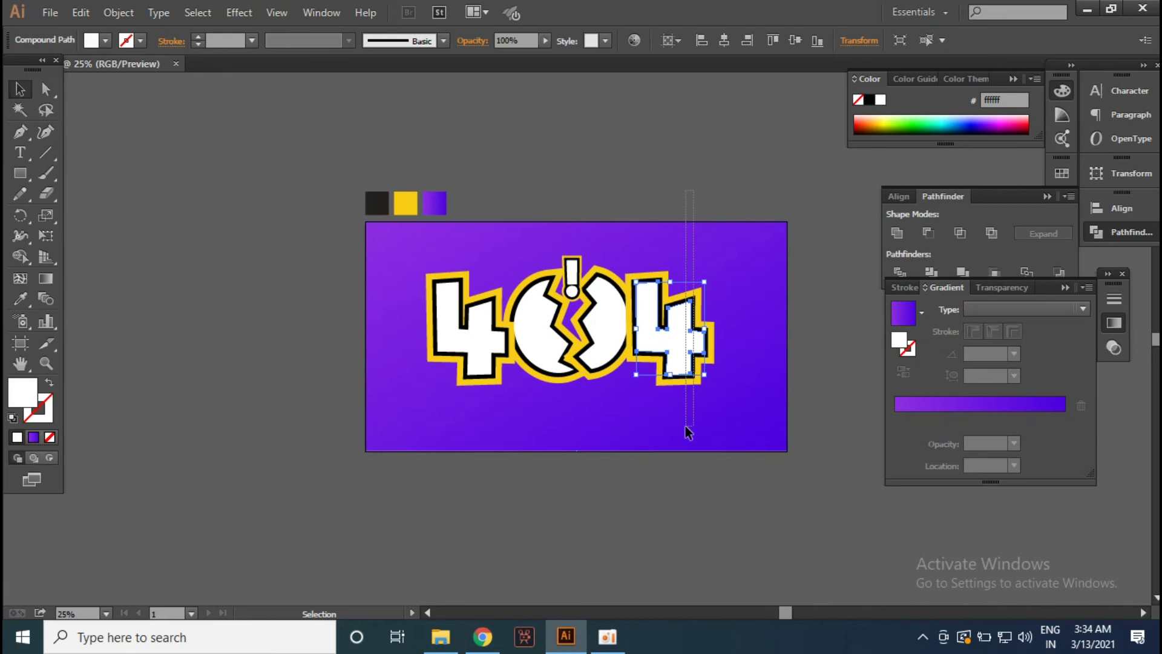
pyautogui.keyDown('shift'); pyautogui.click(724, 372); pyautogui.keyUp('shift')
pyautogui.moveTo(306, 293); pyautogui.dragTo(553, 415)
pyautogui.hotkey('shift', 'Left')
pyautogui.hotkey('shift', 'Left')
pyautogui.hotkey('shift', 'Left')
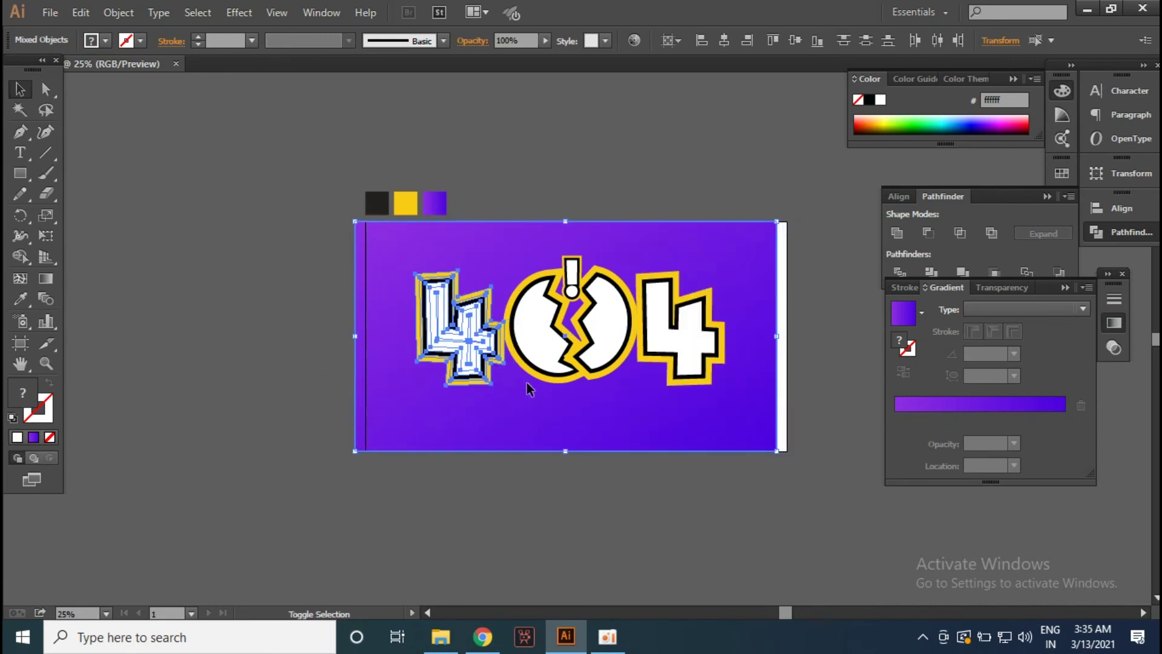
pyautogui.hotkey('shift', 'Left')
pyautogui.hotkey('shift', 'Left')
pyautogui.hotkey('ctrl', 'z')
pyautogui.hotkey('ctrl', 'z')
pyautogui.hotkey('ctrl', 'z')
pyautogui.hotkey('ctrl', 'z')
pyautogui.hotkey('ctrl', 'z')
pyautogui.hotkey('ctrl', 'z')
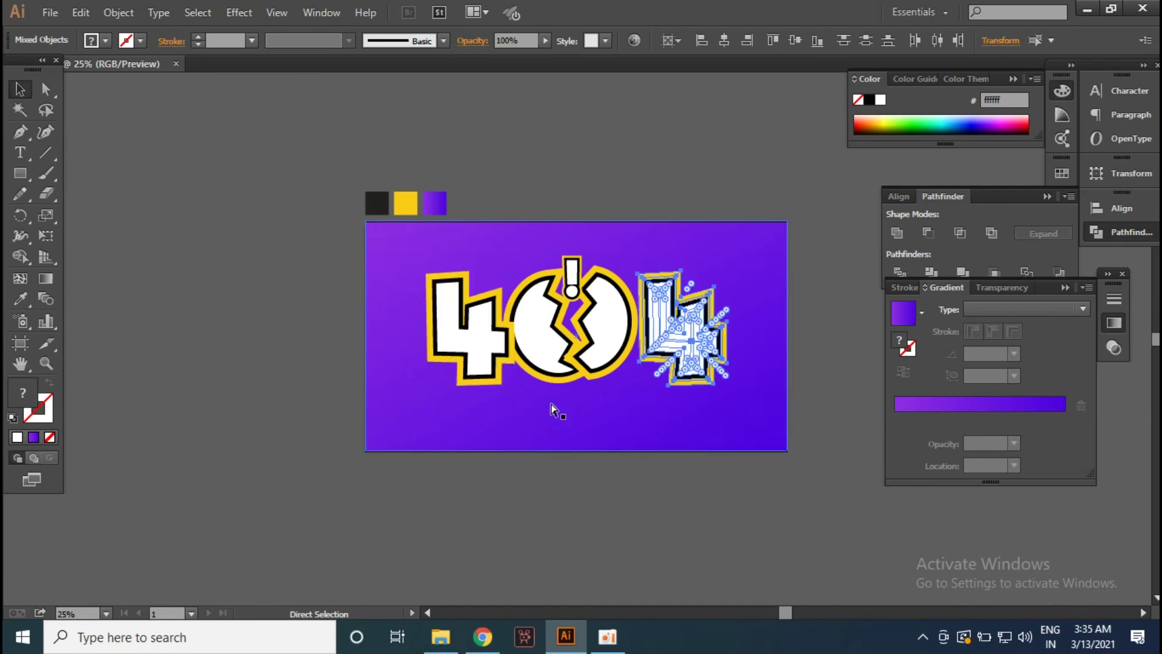
pyautogui.hotkey('ctrl', 'z')
pyautogui.hotkey('ctrl', 'z')
pyautogui.click(657, 156)
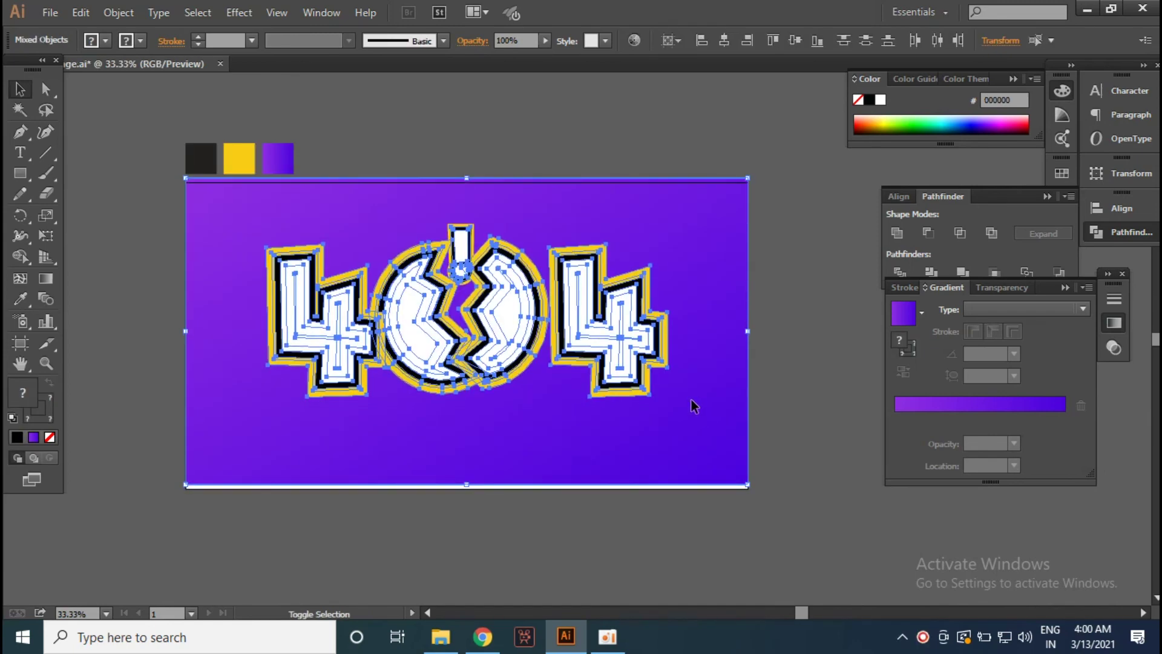
# Step: Marquee-select the whole 404 artwork and scale it down about its centre
pyautogui.press('super+space')
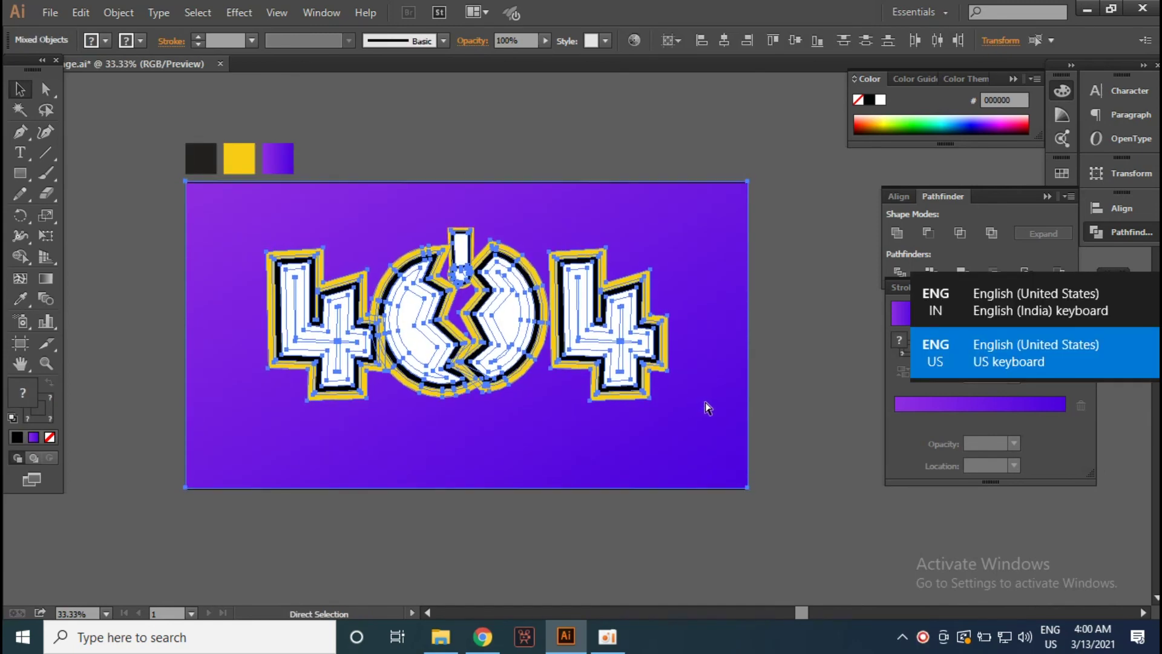
pyautogui.press('v')
pyautogui.moveTo(806, 272); pyautogui.dragTo(143, 427)
pyautogui.moveTo(668, 229); pyautogui.dragTo(647, 239)
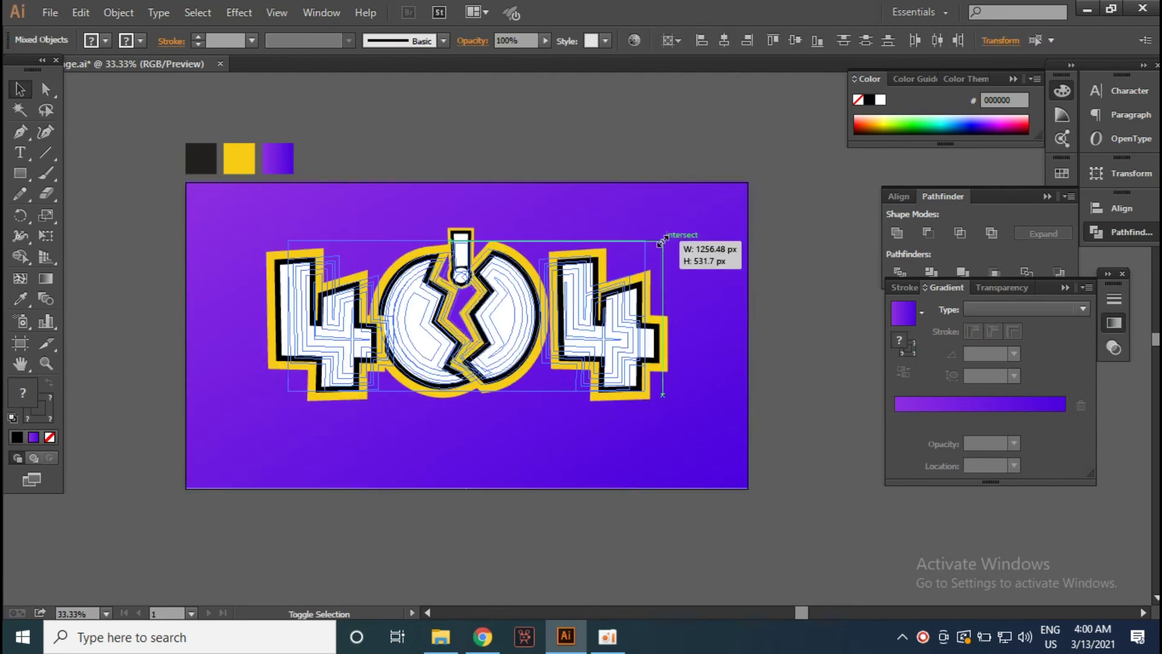
pyautogui.click(660, 333)
# Step: Move the first 4 closer to the cracked 0, then centre the 404 artwork on the artboard
pyautogui.moveTo(351, 365); pyautogui.dragTo(366, 365)
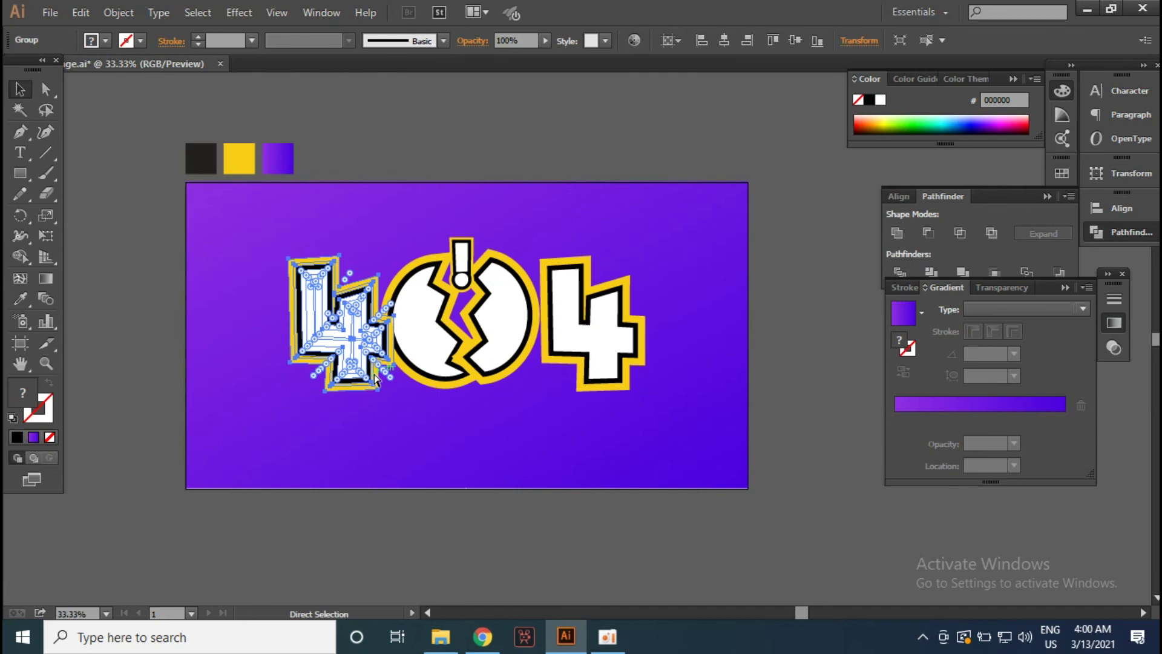
pyautogui.hotkey('ctrl', 'a')
pyautogui.click(371, 408)
pyautogui.click(339, 363)
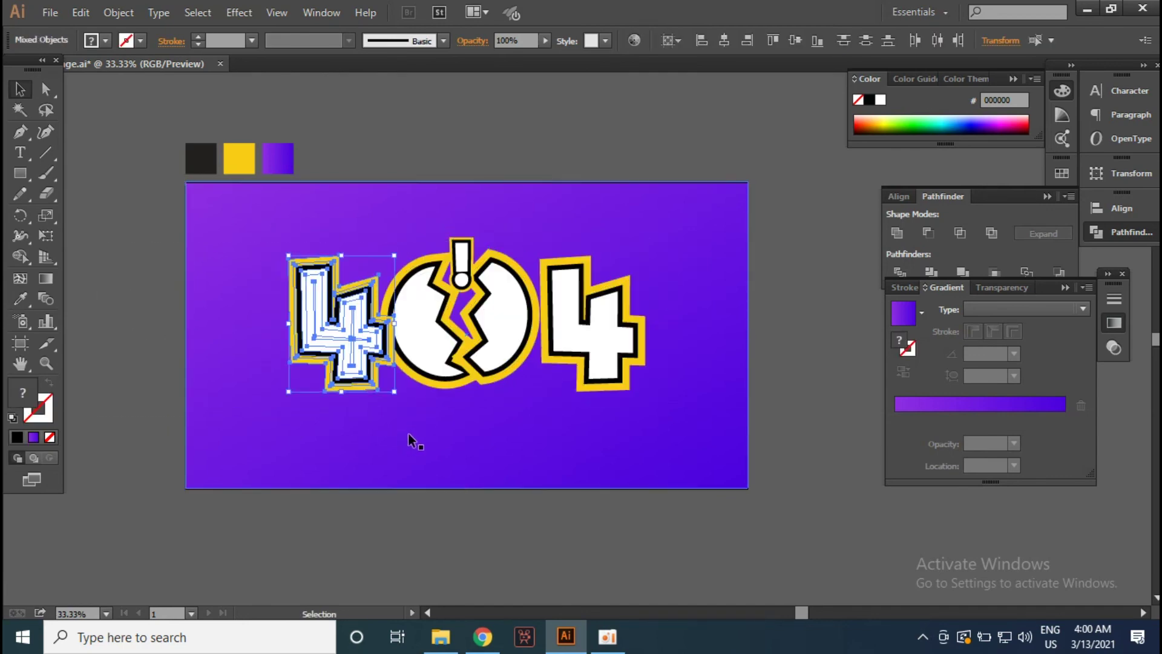
pyautogui.hotkey('shift', 'Left')
pyautogui.click(446, 536)
pyautogui.moveTo(161, 263); pyautogui.dragTo(638, 465)
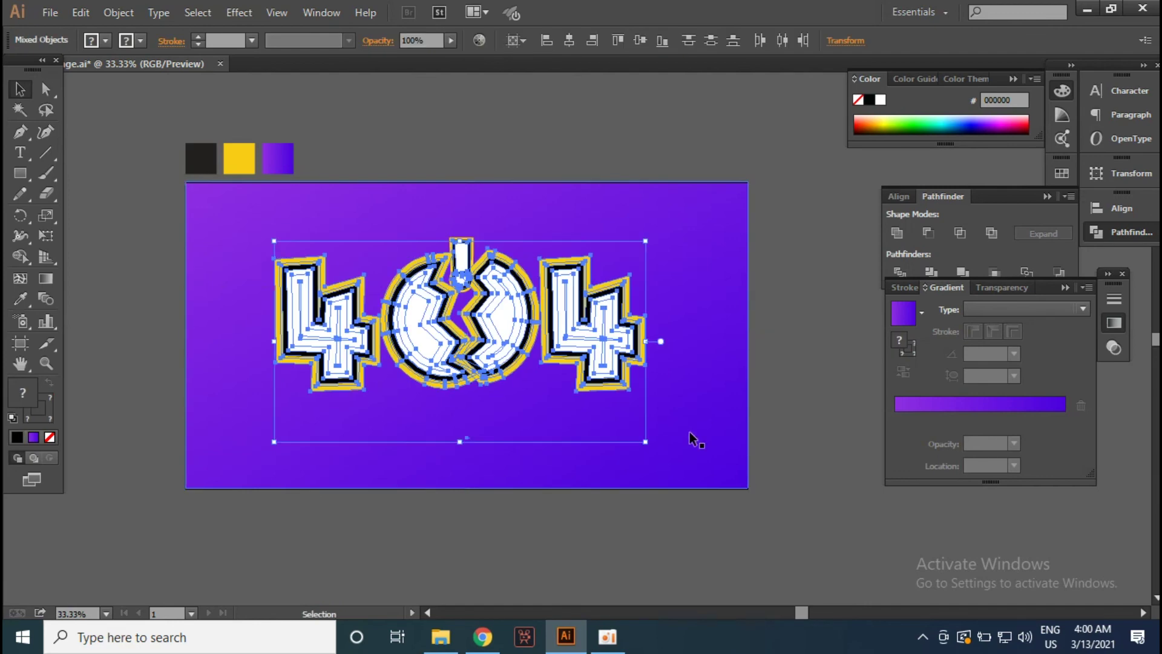
pyautogui.click(569, 40)
# Step: Place Lorem ipsum placeholder text and move it below the 404 artwork
pyautogui.click(360, 433)
pyautogui.click(20, 152)
pyautogui.click(303, 431)
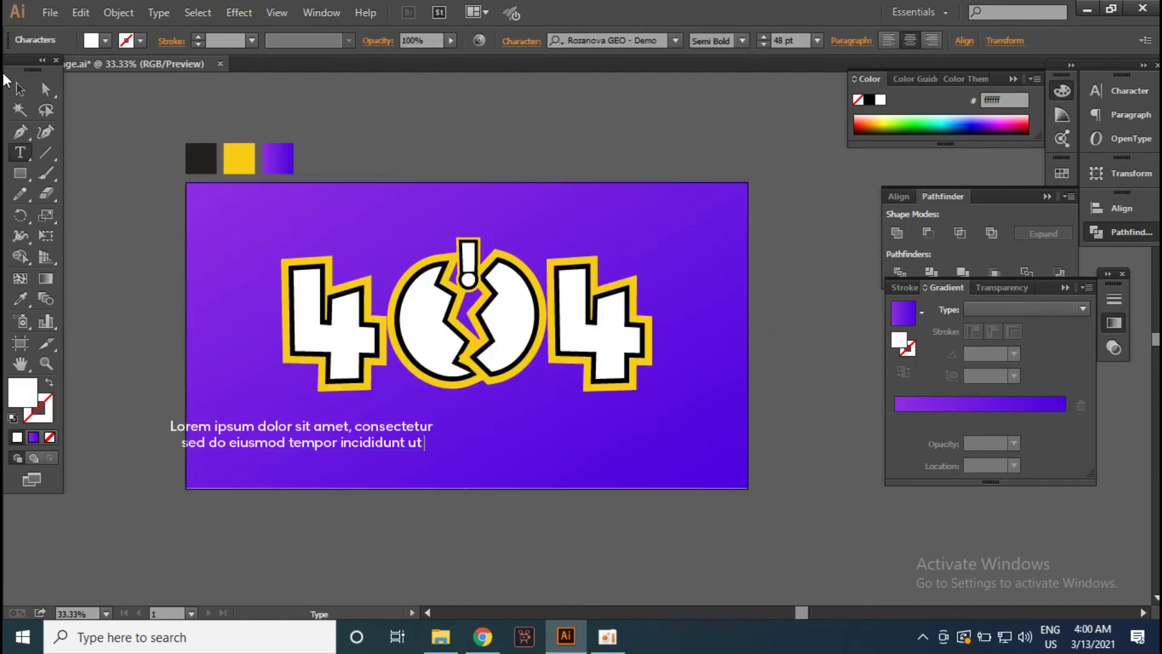
pyautogui.click(20, 89)
pyautogui.moveTo(291, 442); pyautogui.dragTo(448, 425)
# Step: Centre the caption horizontally and set alignment to be relative to the selection
pyautogui.click(1000, 41)
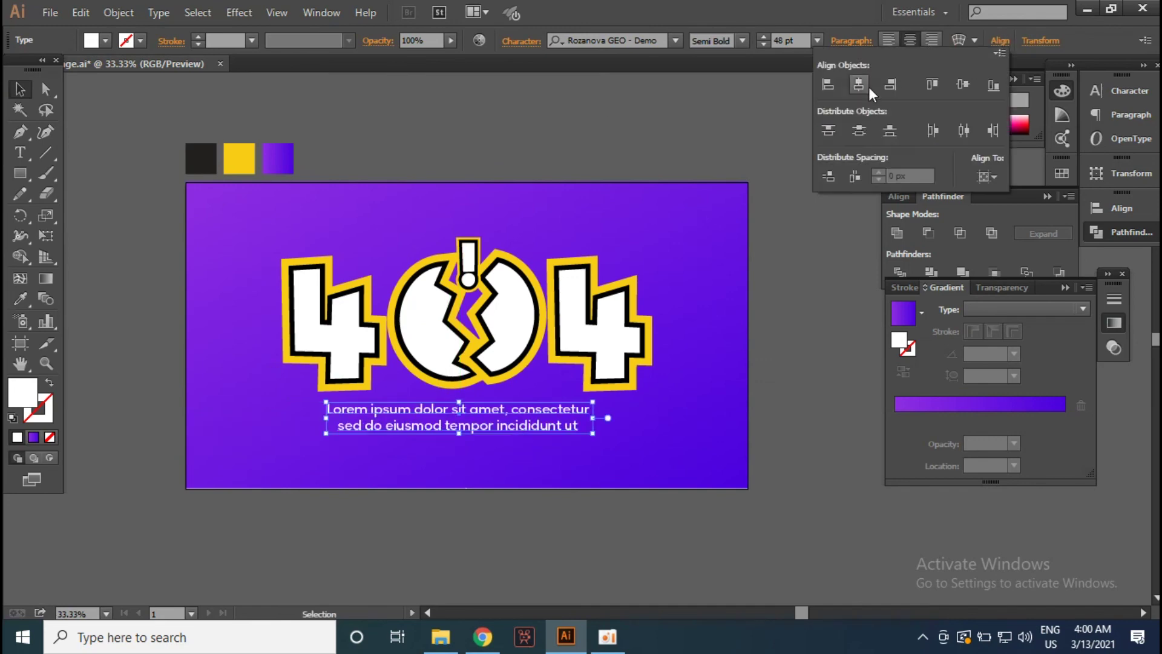
pyautogui.click(859, 84)
pyautogui.click(1000, 41)
pyautogui.click(988, 176)
pyautogui.click(999, 195)
# Step: Select the 404 artwork, caption and background rectangle and centre-align them together
pyautogui.keyDown('shift'); pyautogui.click(606, 327); pyautogui.keyUp('shift')
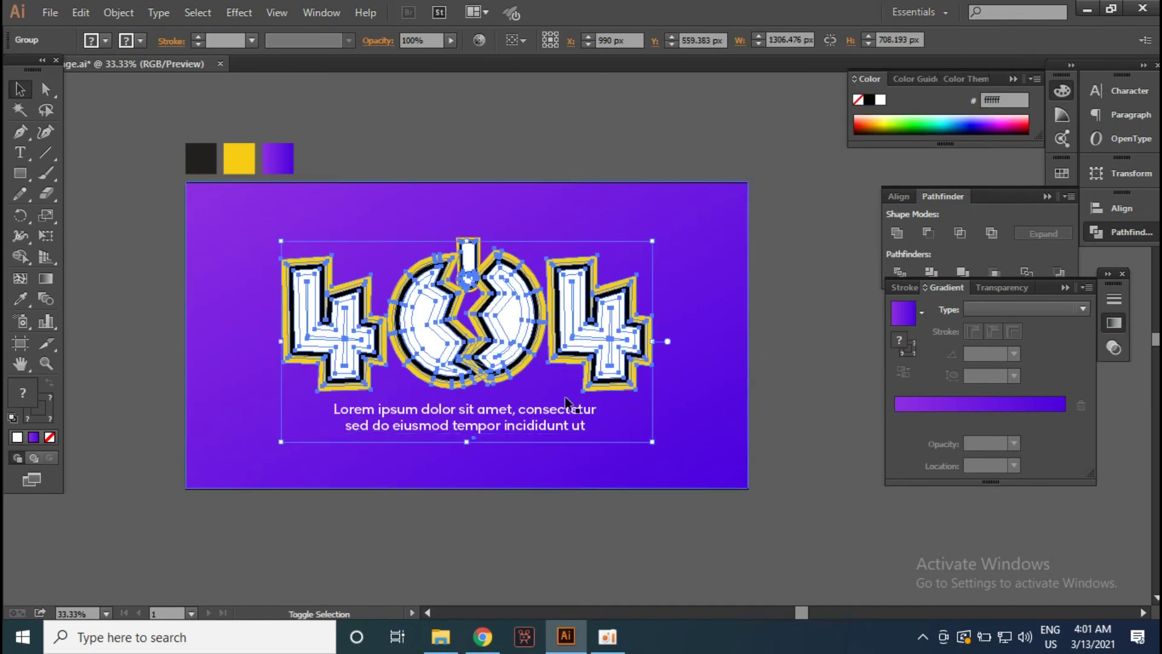
pyautogui.click(515, 40)
pyautogui.click(545, 63)
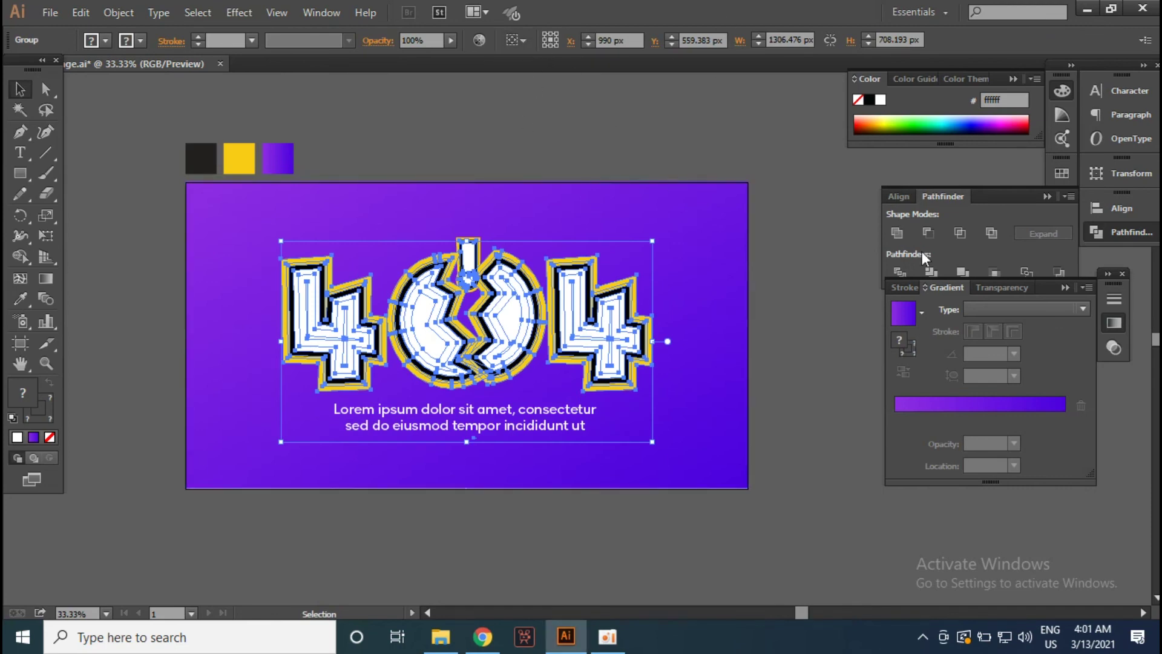
pyautogui.keyDown('shift'); pyautogui.click(533, 229); pyautogui.keyUp('shift')
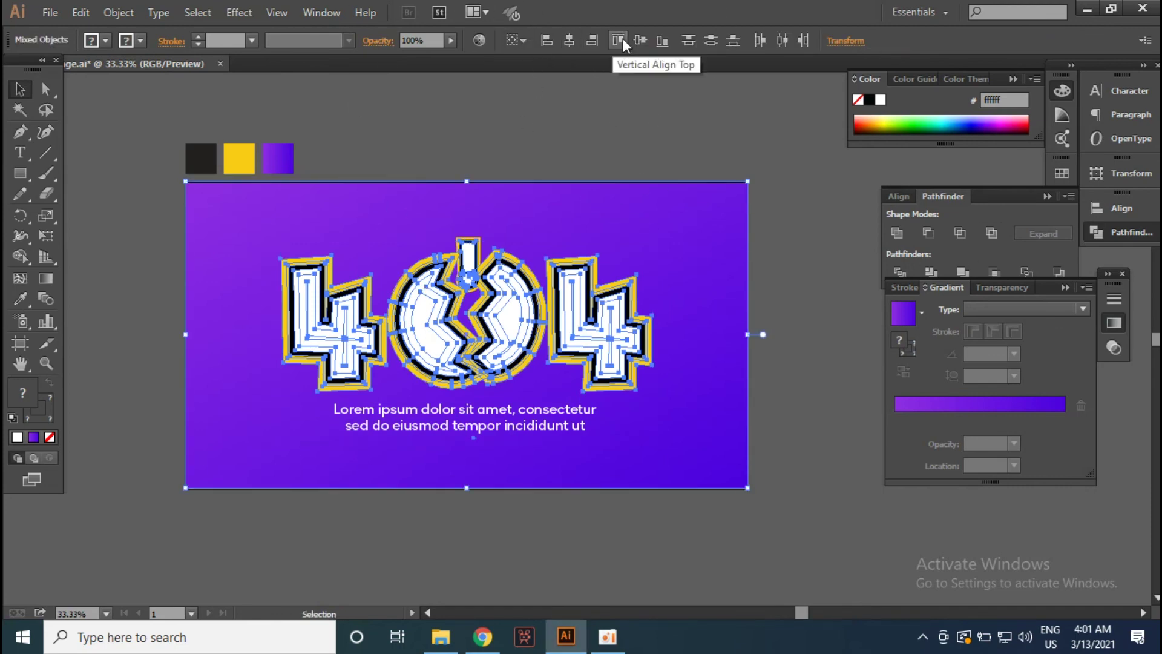
pyautogui.click(618, 40)
pyautogui.click(833, 227)
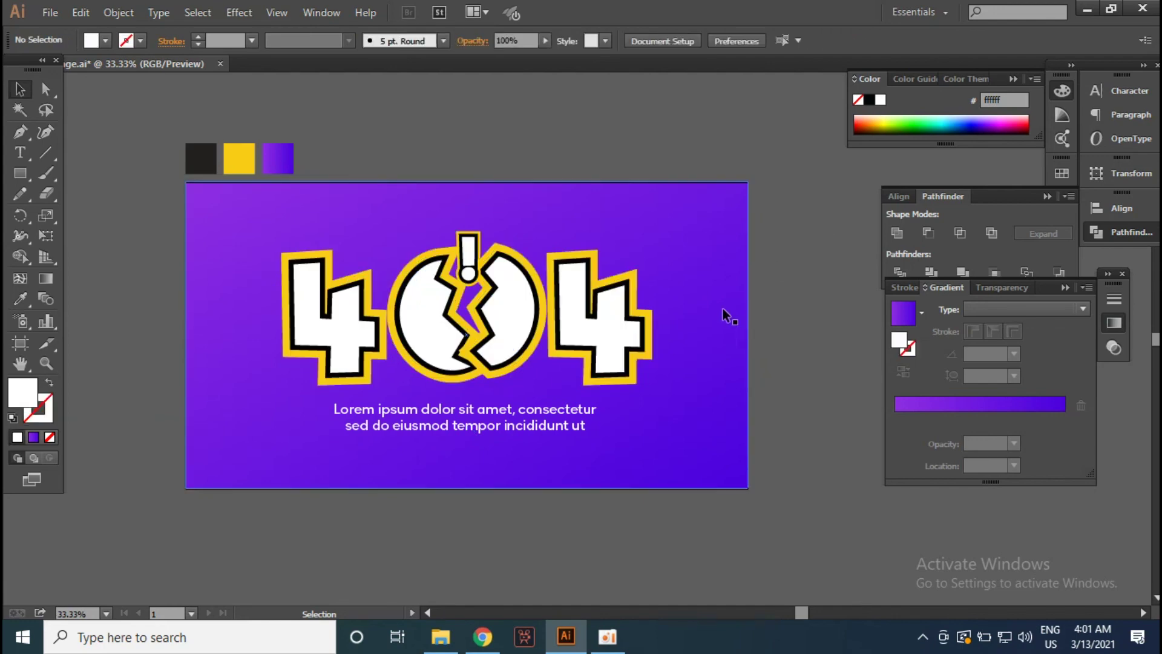
pyautogui.hotkey('ctrl', 'z')
pyautogui.click(539, 124)
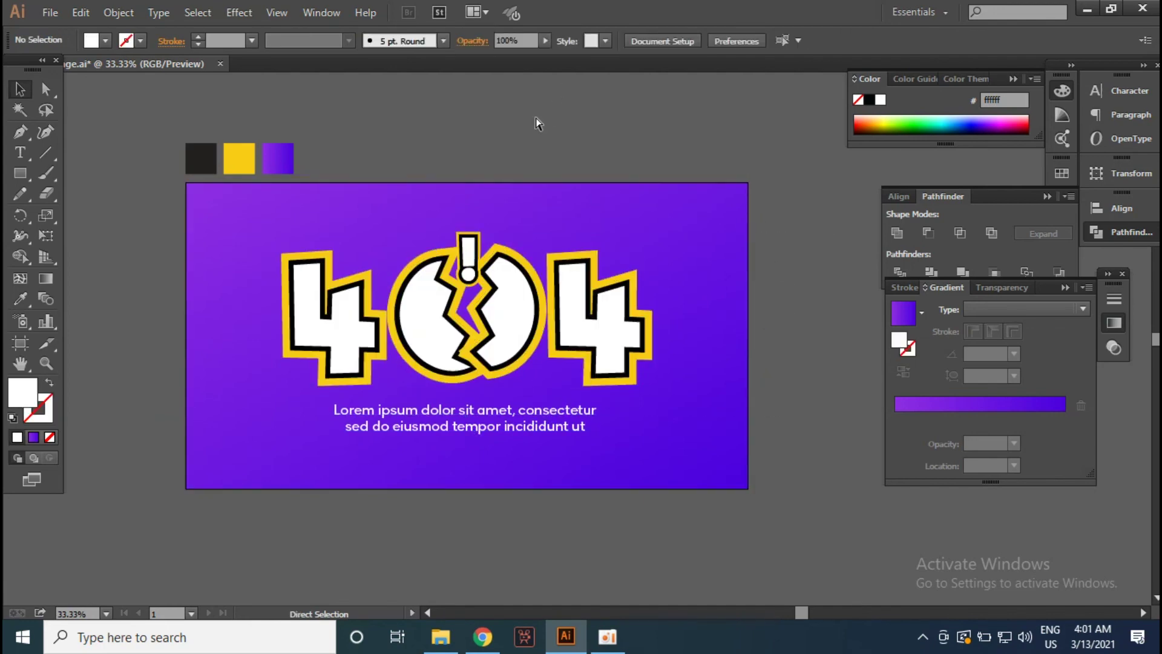
# Step: Save the finished 404 document with Ctrl+S
pyautogui.hotkey('ctrl', 's')
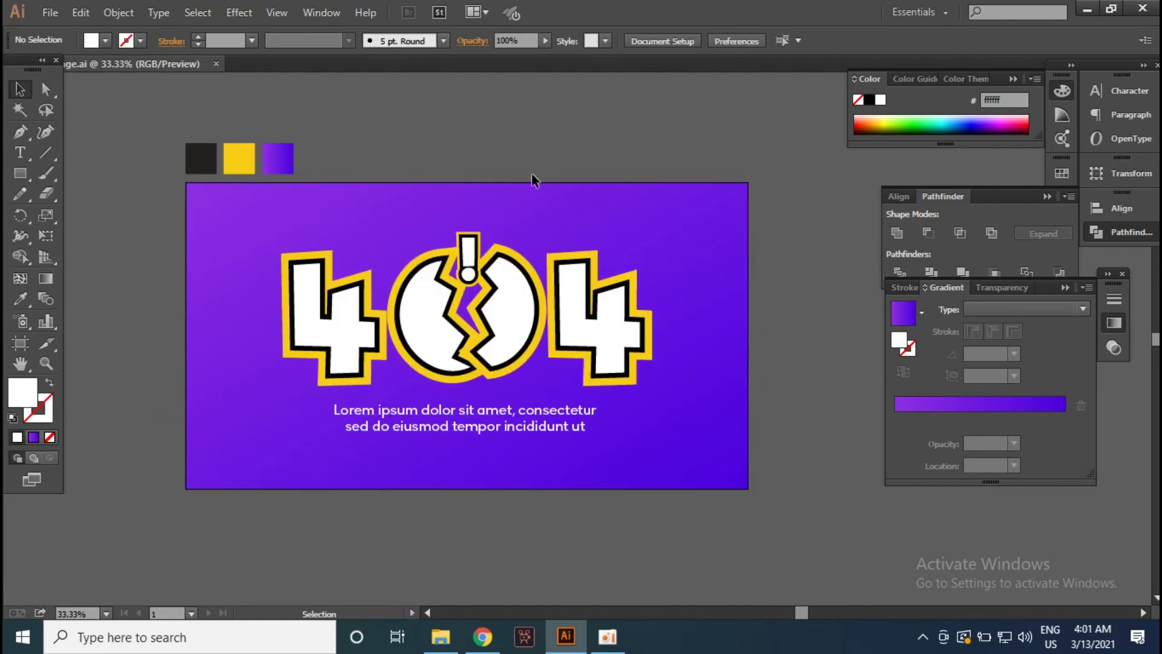